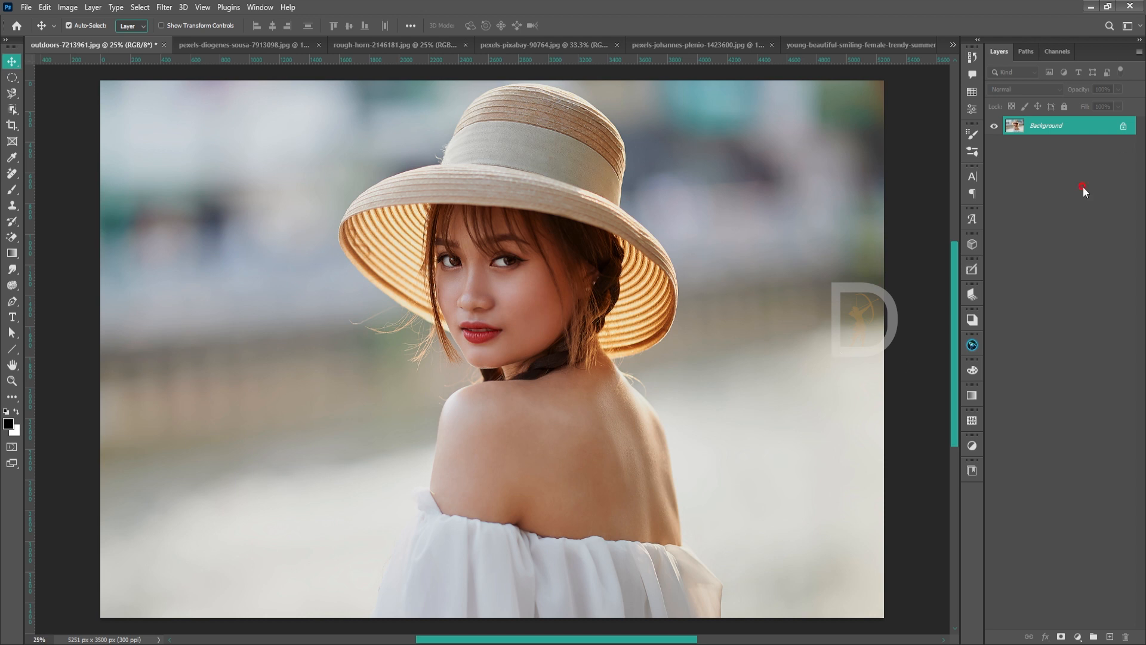
Duplicate the Background layer and hide the original.
key(ctrl+j)
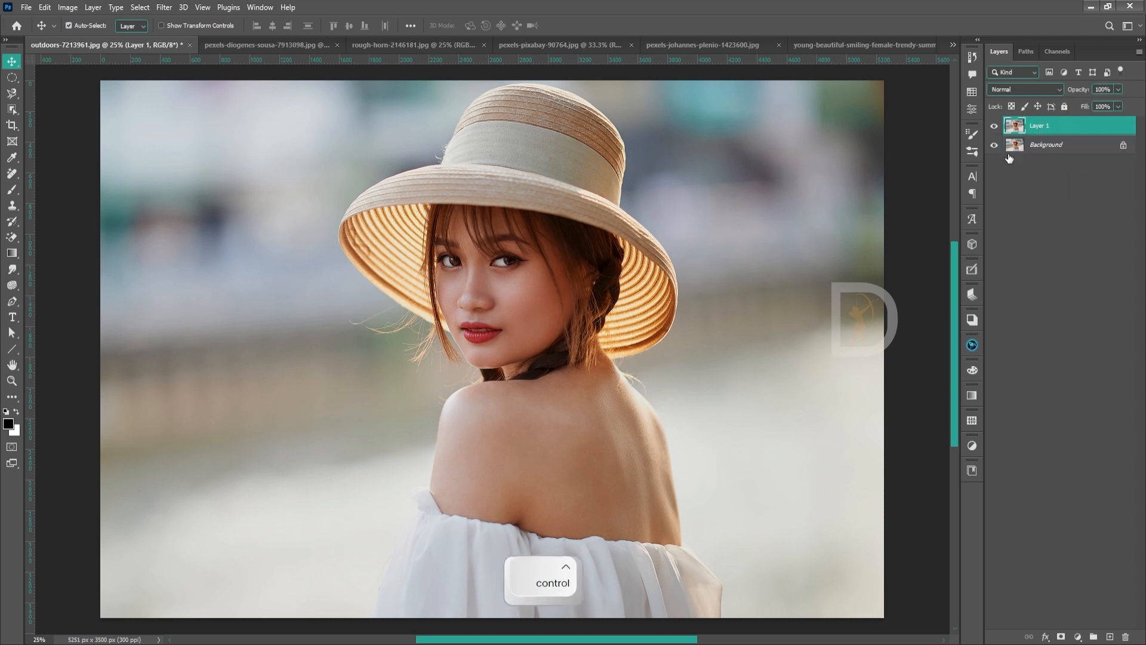
click(994, 145)
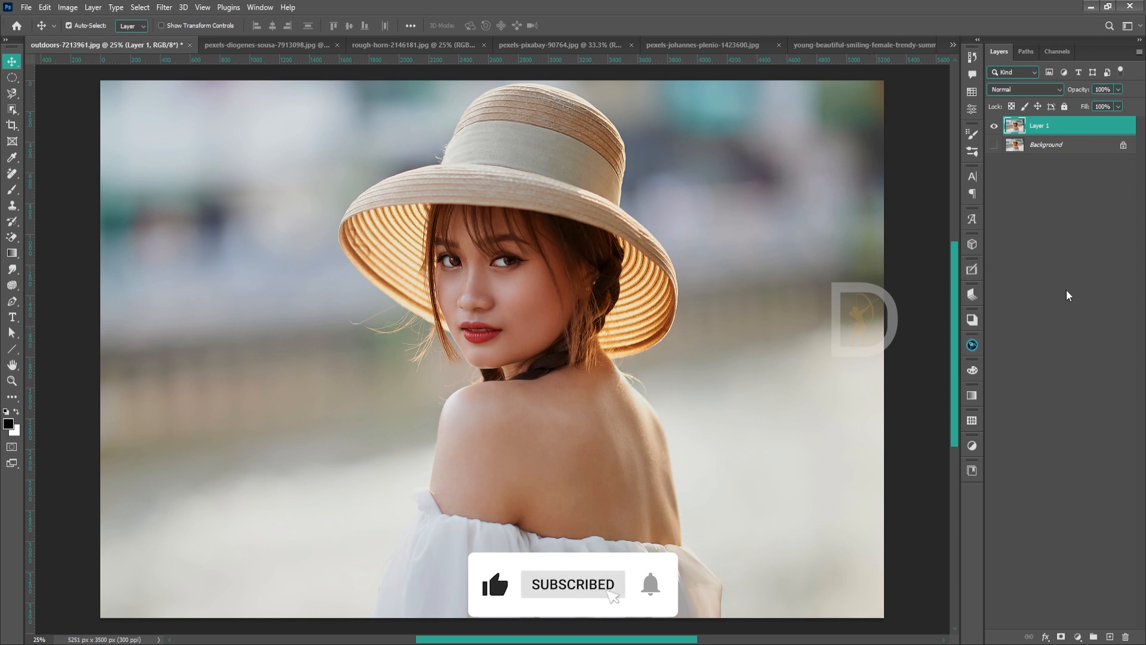
Select the woman with the Object Selection Tool's Select Subject and open the selection in Select and Mask.
click(11, 110)
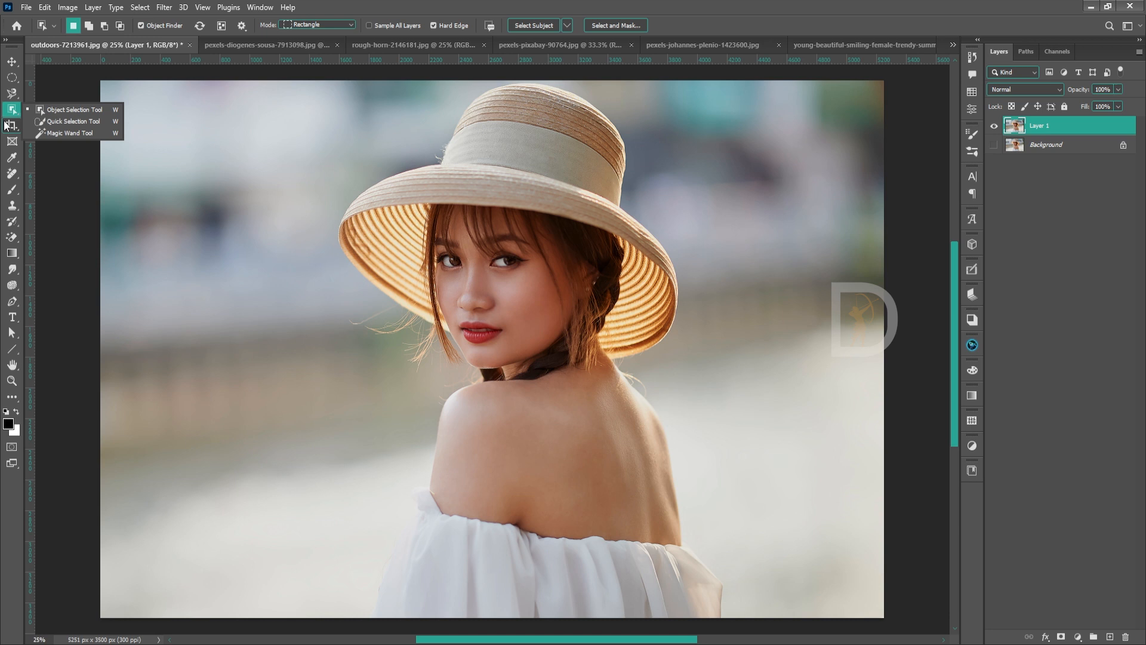
click(74, 111)
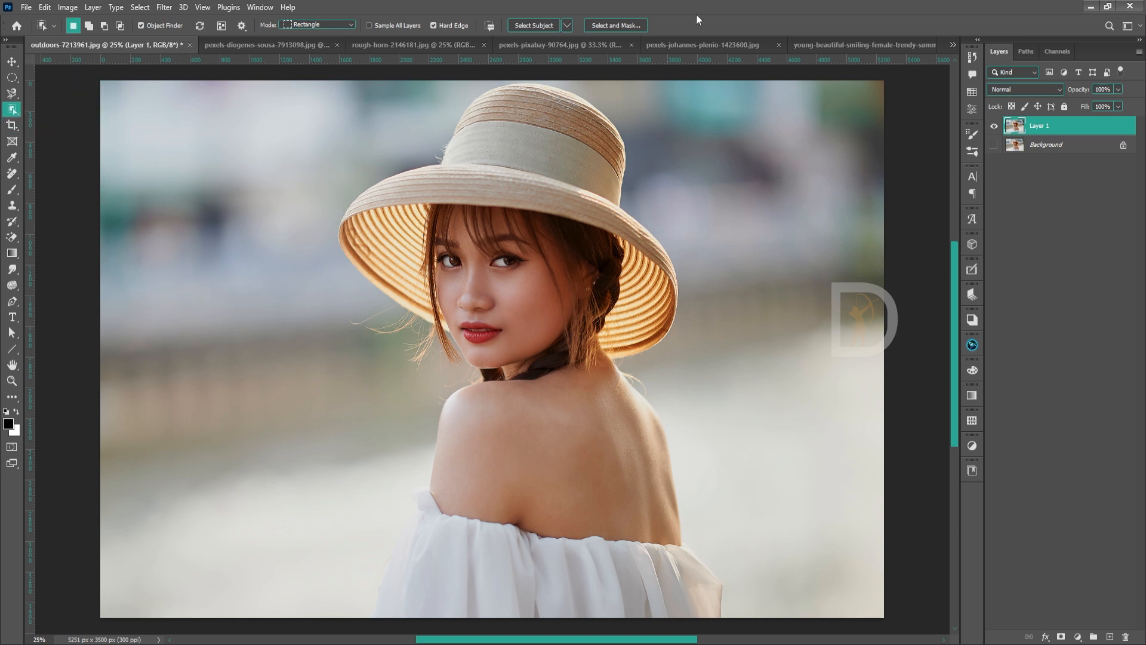
click(545, 25)
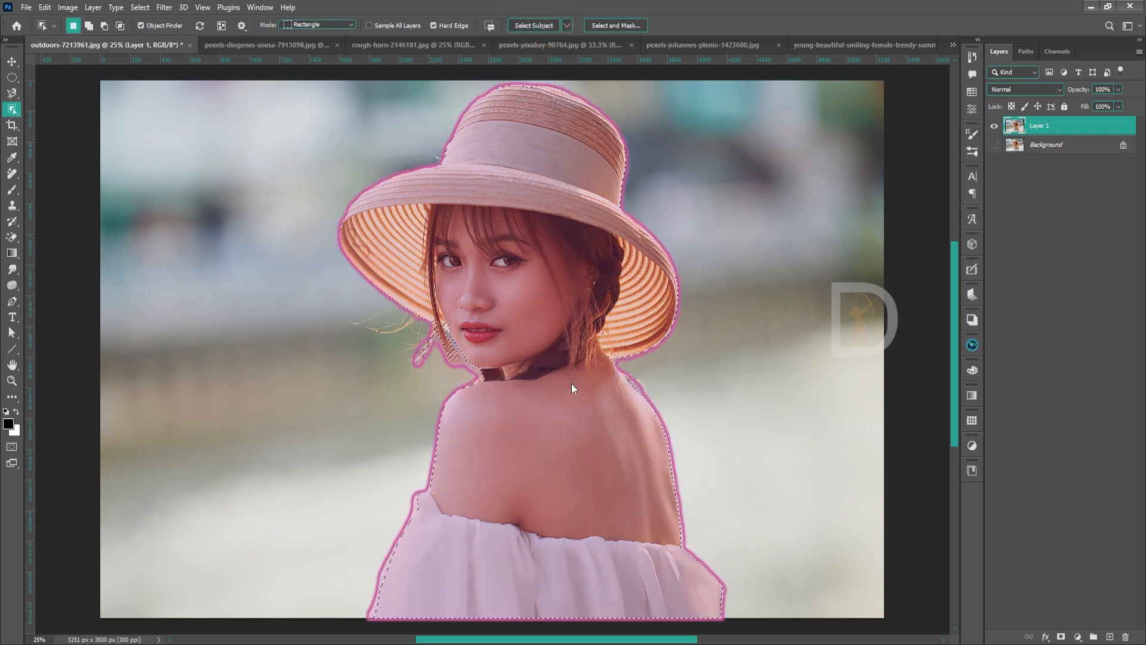
click(616, 25)
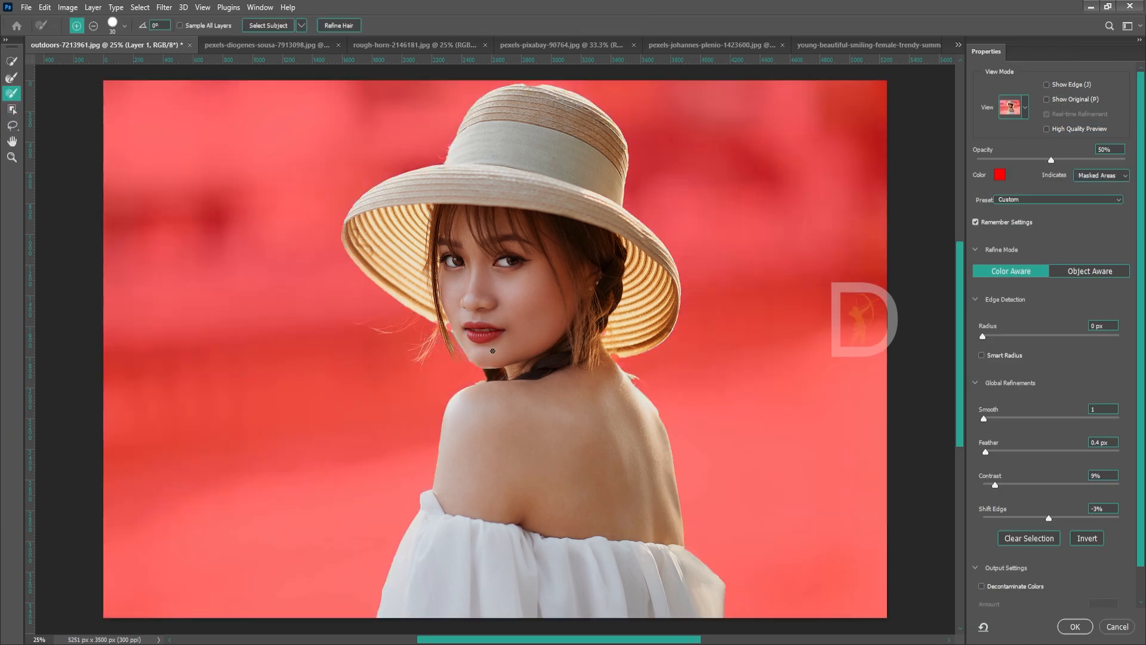
Refine the mask edge between the loose hair and the cheek, and restore the missing piece of hat brim there.
key(ctrl+space)
drag(493, 351, 870, 320)
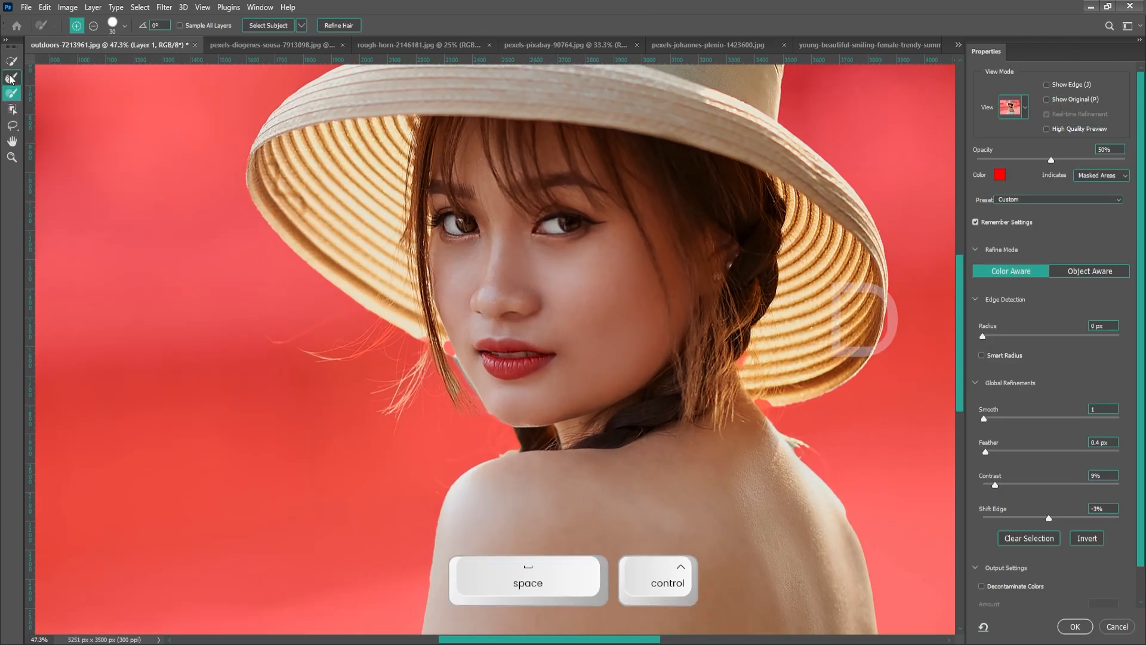
click(11, 78)
drag(457, 350, 438, 340)
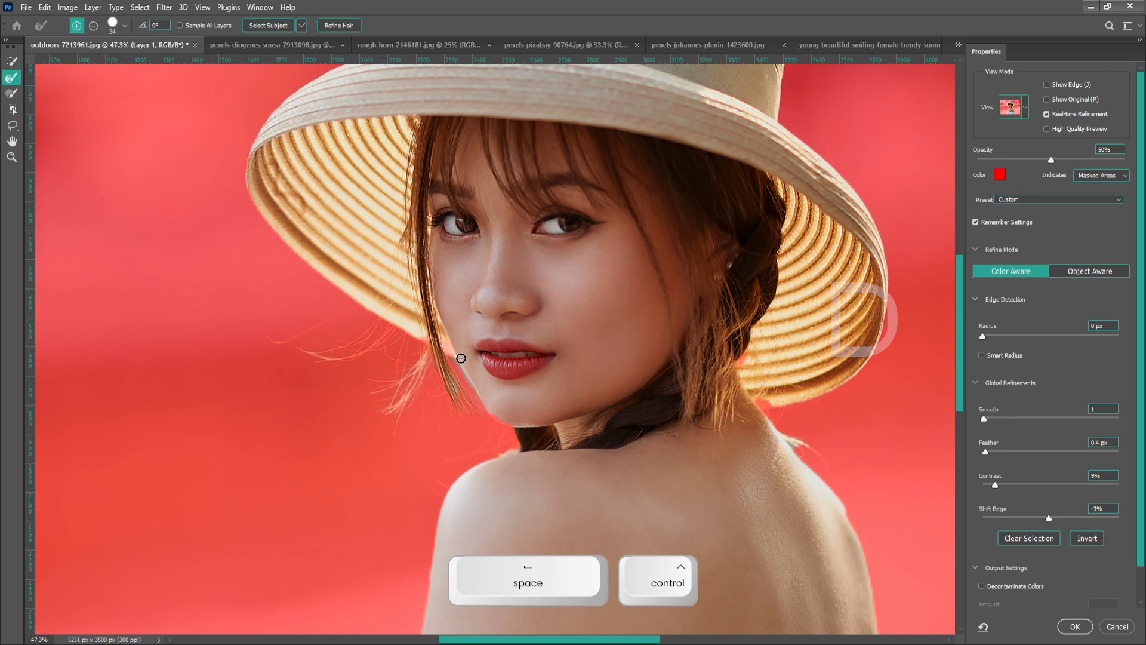
key(b)
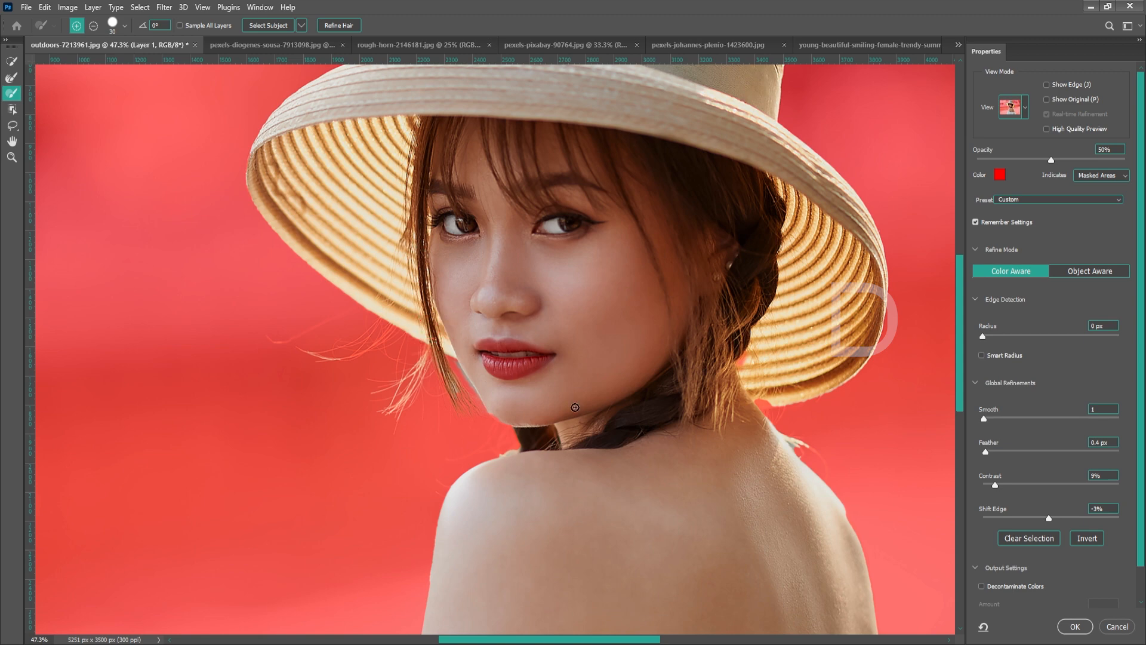
Paint the missing patch of hat brim beside the braid and neck back into the selection.
ctrl+alt+click(521, 370)
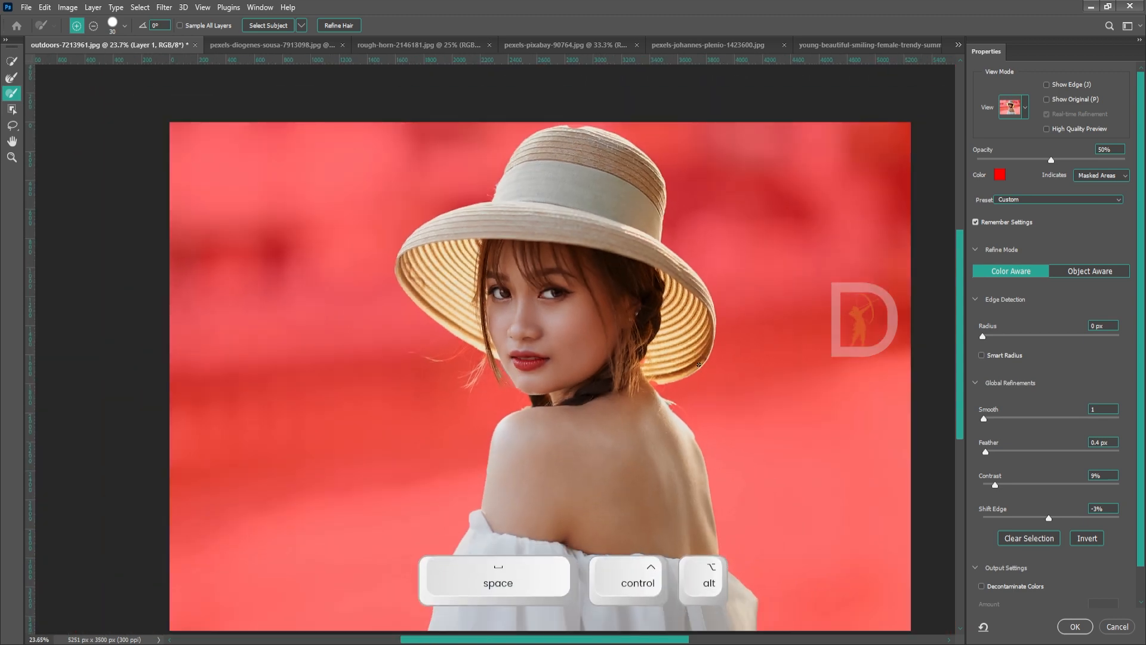
drag(677, 370, 791, 388)
mouse_move(575, 517)
mouse_down()
mouse_move(598, 422)
mouse_move(529, 428)
mouse_move(591, 428)
mouse_move(723, 393)
mouse_up()
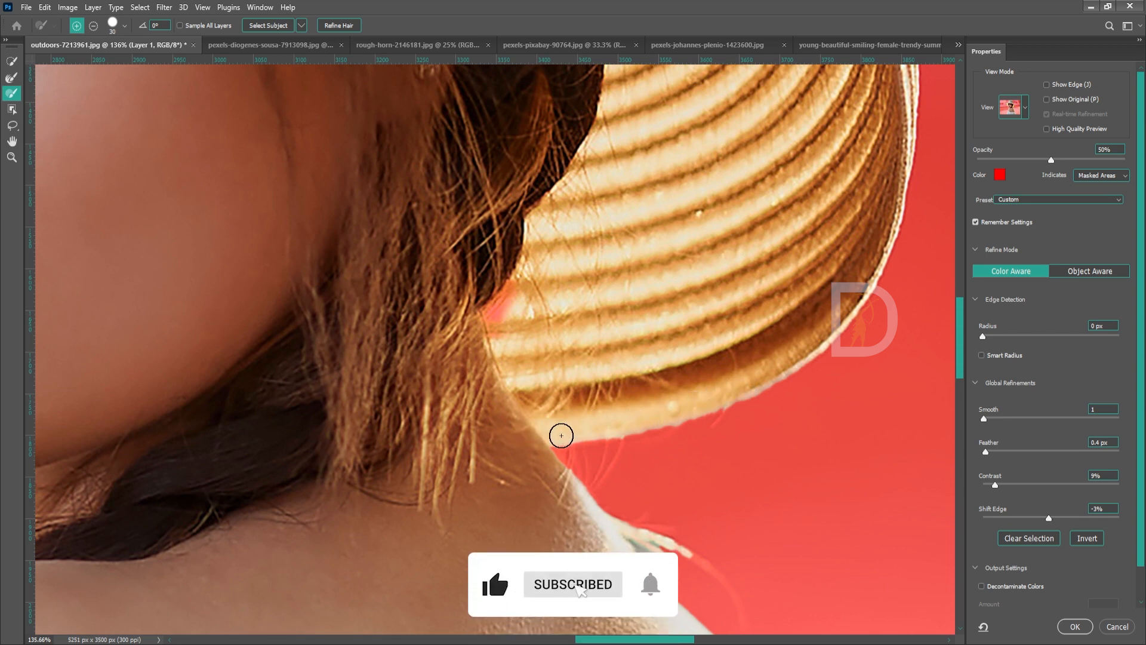
mouse_move(484, 342)
mouse_down()
mouse_move(506, 283)
mouse_move(535, 340)
mouse_up()
drag(588, 373, 487, 371)
Output the refined selection as a Layer Mask and apply Select and Mask.
scroll(1051, 576, down, 1)
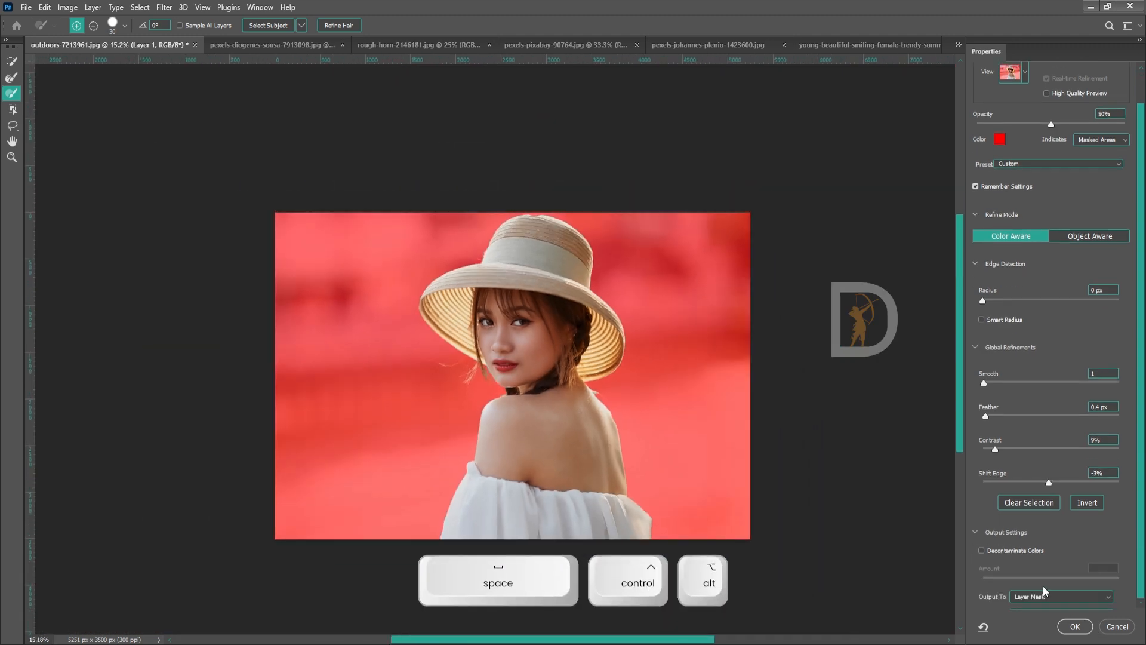
key(End)
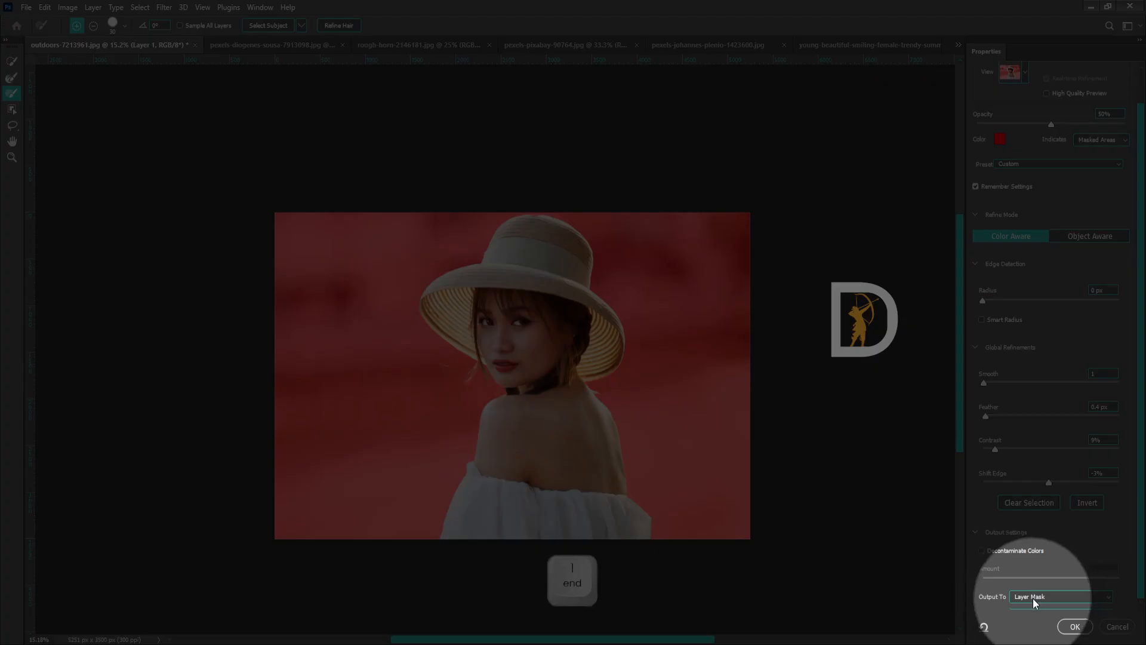
click(1032, 596)
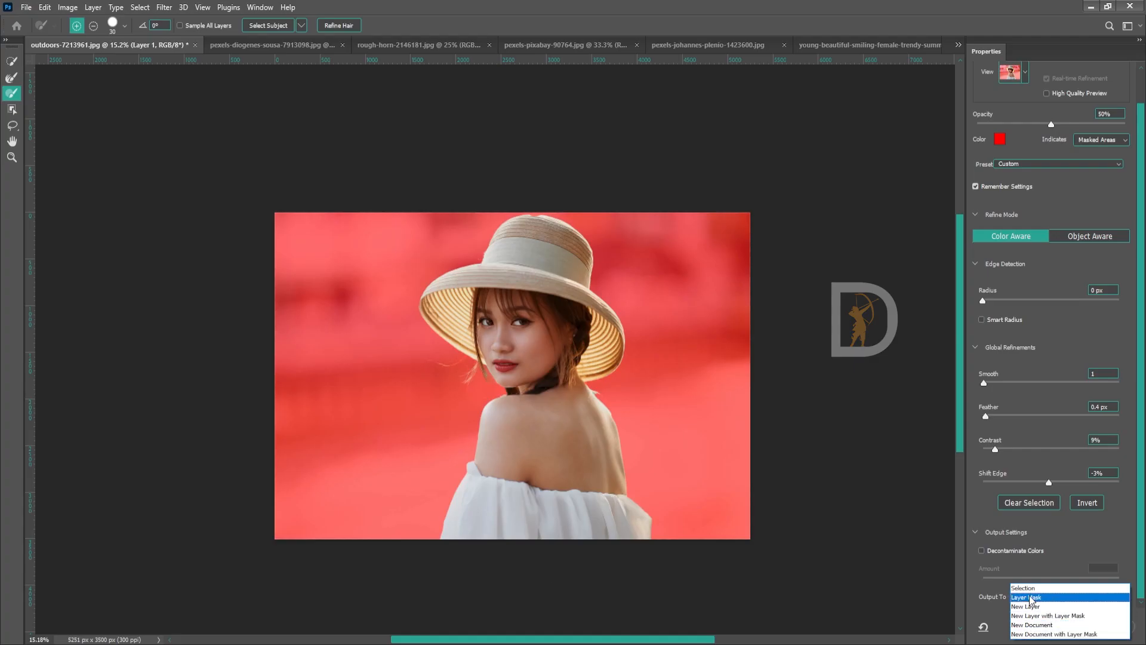
click(1028, 597)
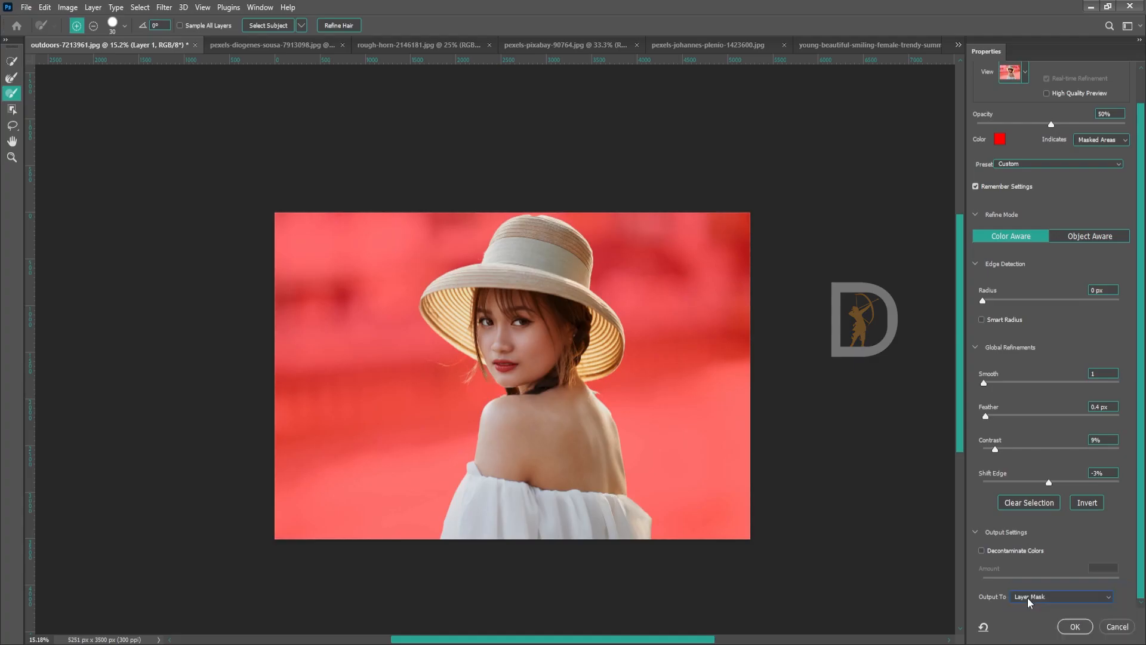
click(1075, 627)
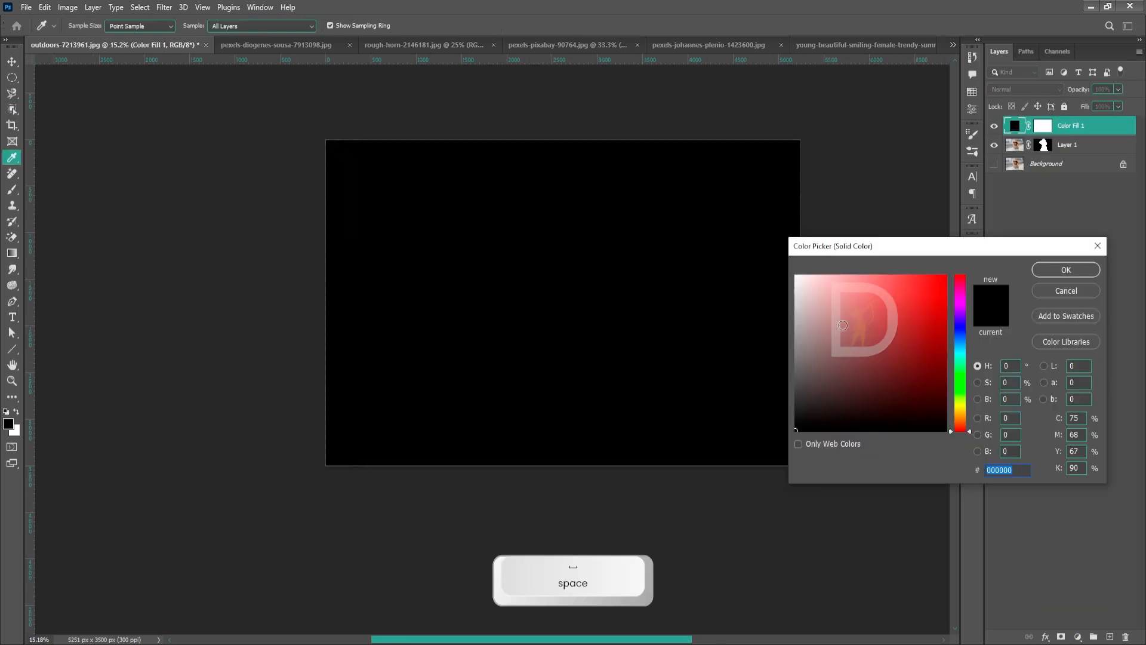
Add a Solid Color fill layer in light grey (acacac) and place it beneath the masked woman layer.
drag(839, 326, 776, 326)
click(1061, 271)
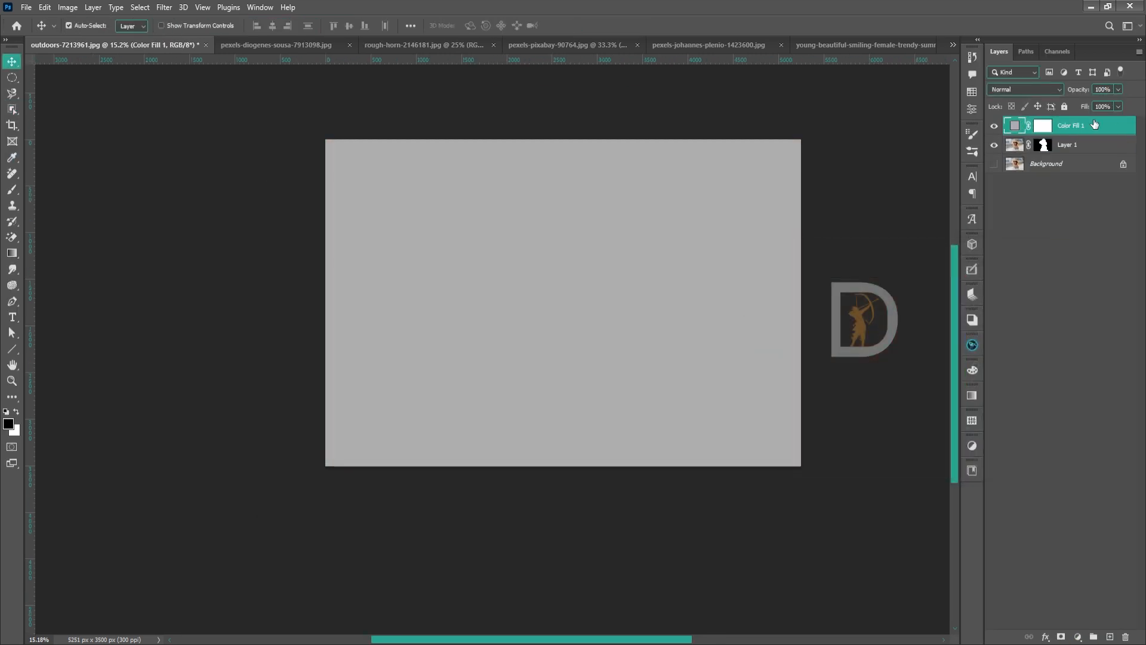
drag(1080, 132, 1076, 156)
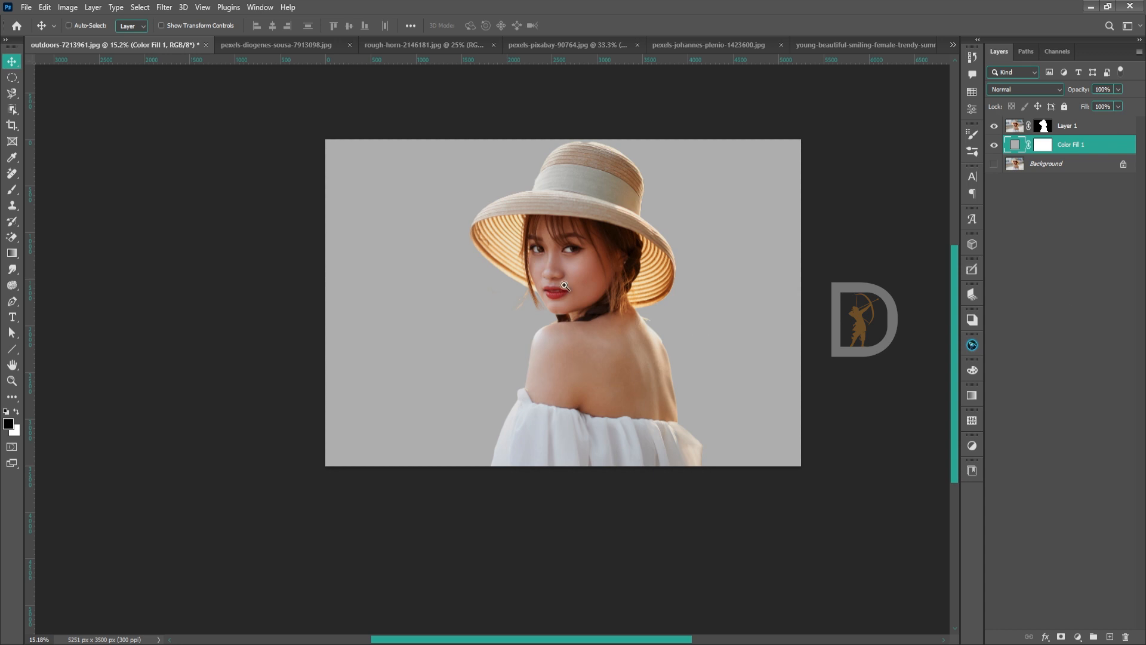
ctrl+click(565, 285)
drag(606, 385, 583, 404)
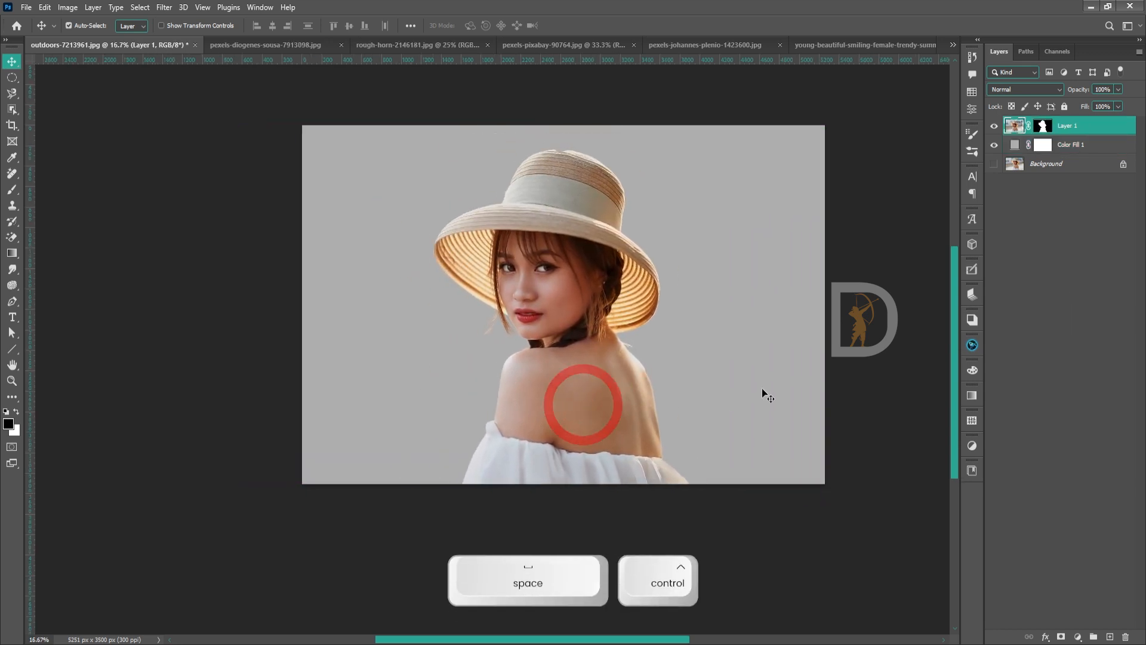
key(ctrl+z)
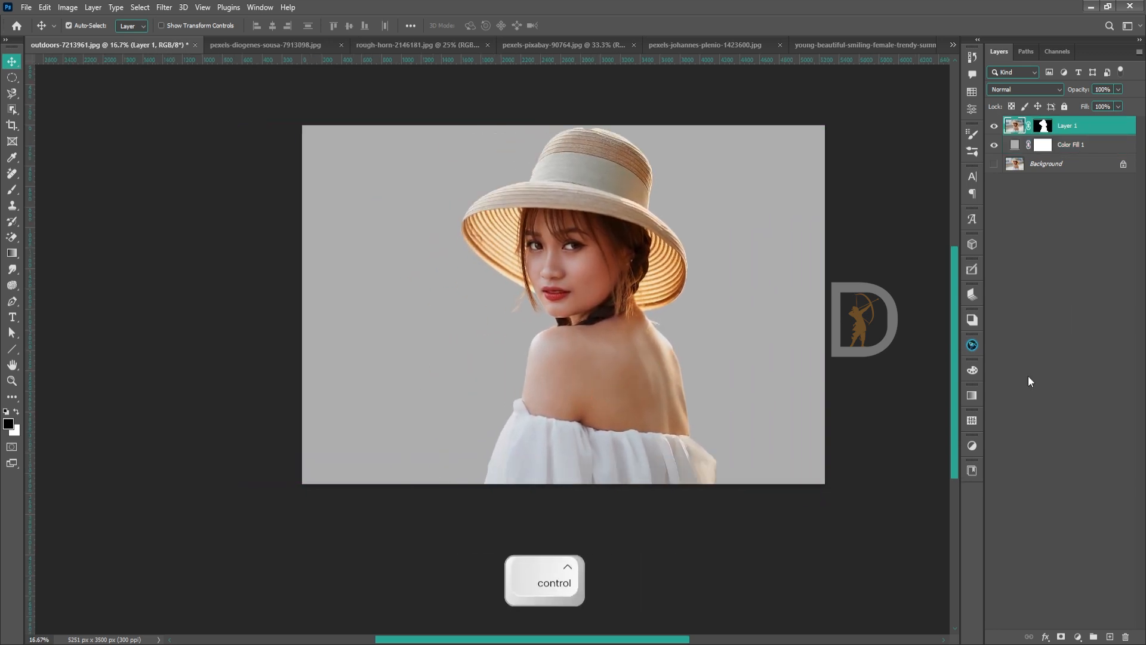
Load the Layer 1 mask as a selection, inspect the mask on its own, and clear the selection.
ctrl+click(1042, 126)
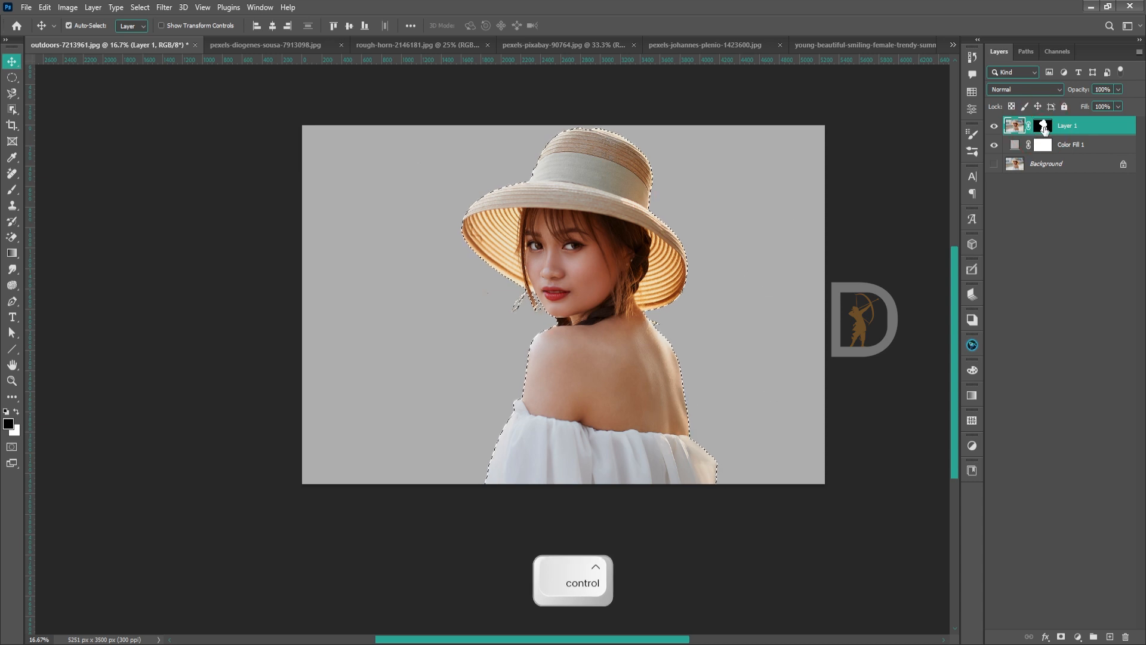
alt+click(1044, 126)
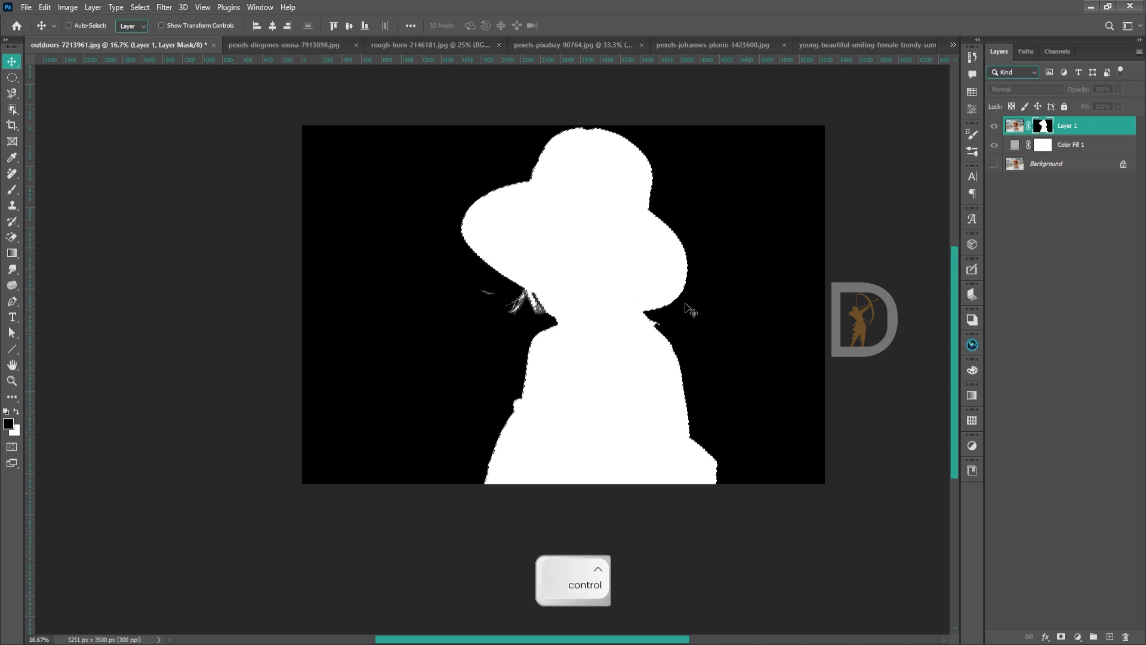
key(ctrl+d)
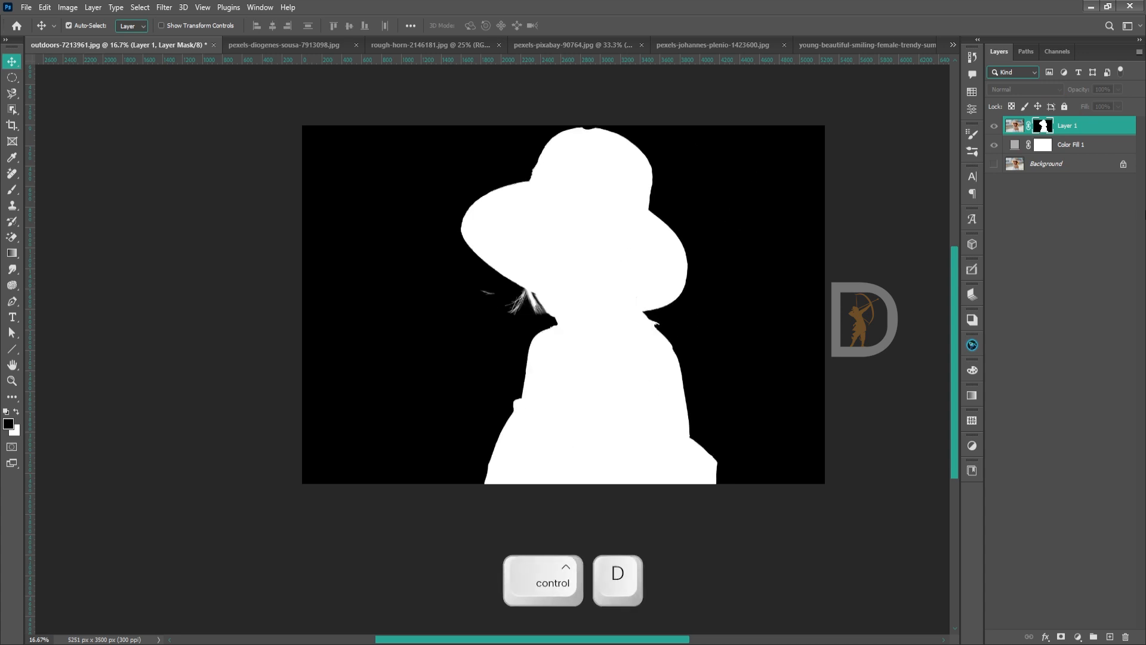
alt+click(1049, 125)
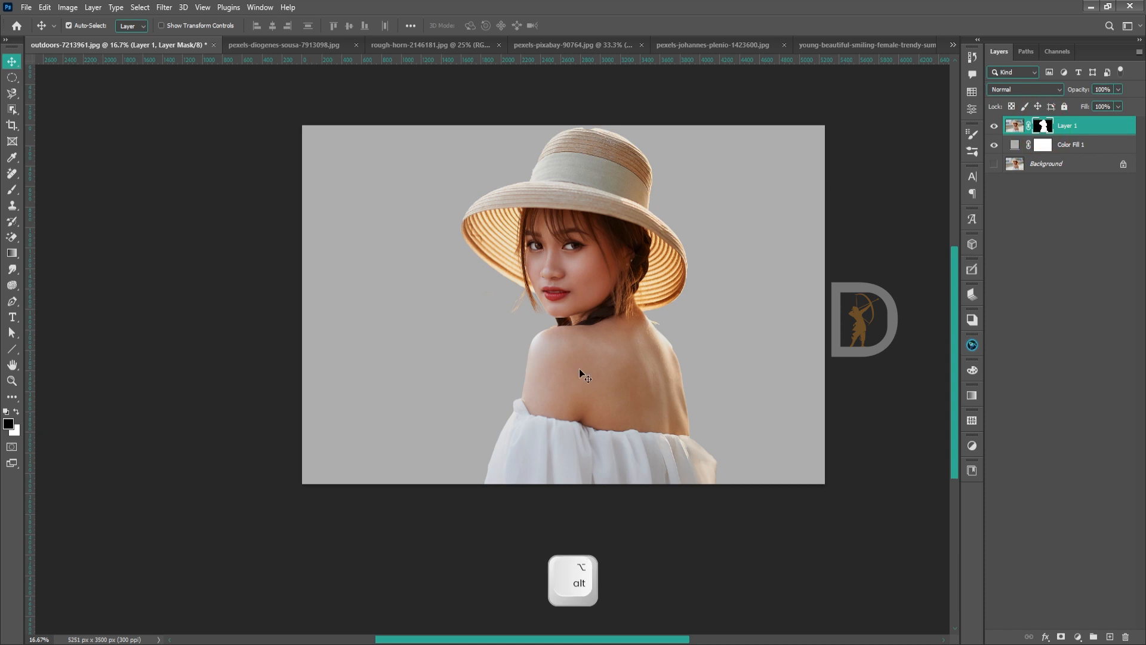
Paint a black stroke across the woman's back on the Layer 1 mask with a 150 px brush to hide that strip.
key(b)
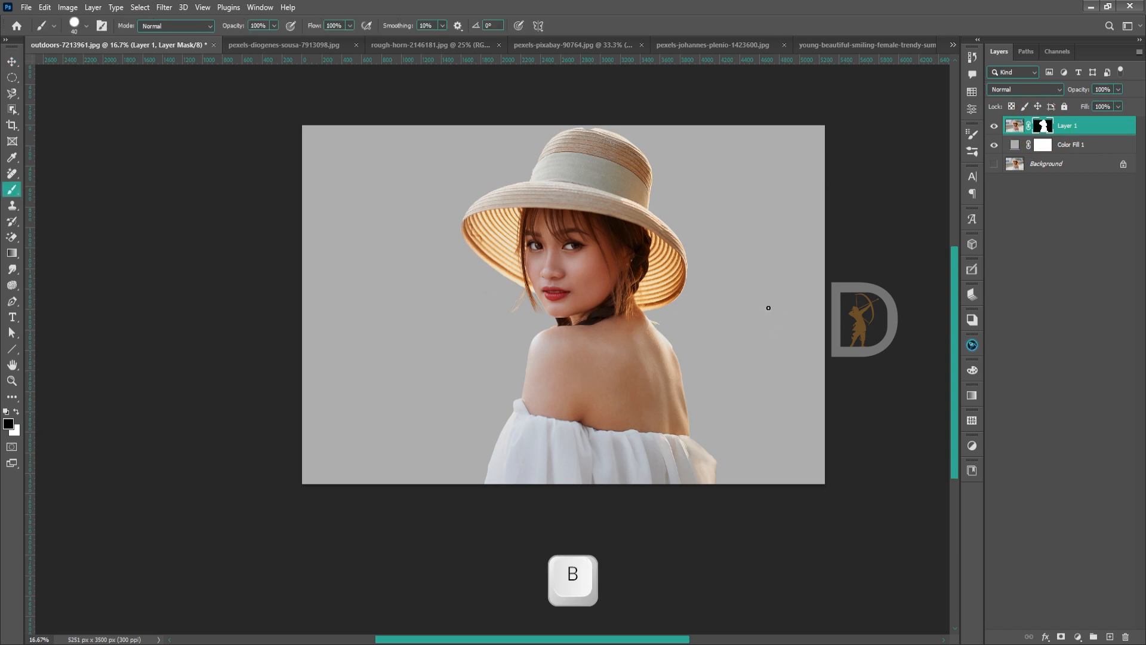
right_click(711, 275)
double_click(889, 396)
key(bracketright)
key(bracketright)
key(bracketright)
key(bracketright)
key(bracketright)
key(bracketright)
key(bracketright)
key(bracketright)
drag(742, 351, 434, 428)
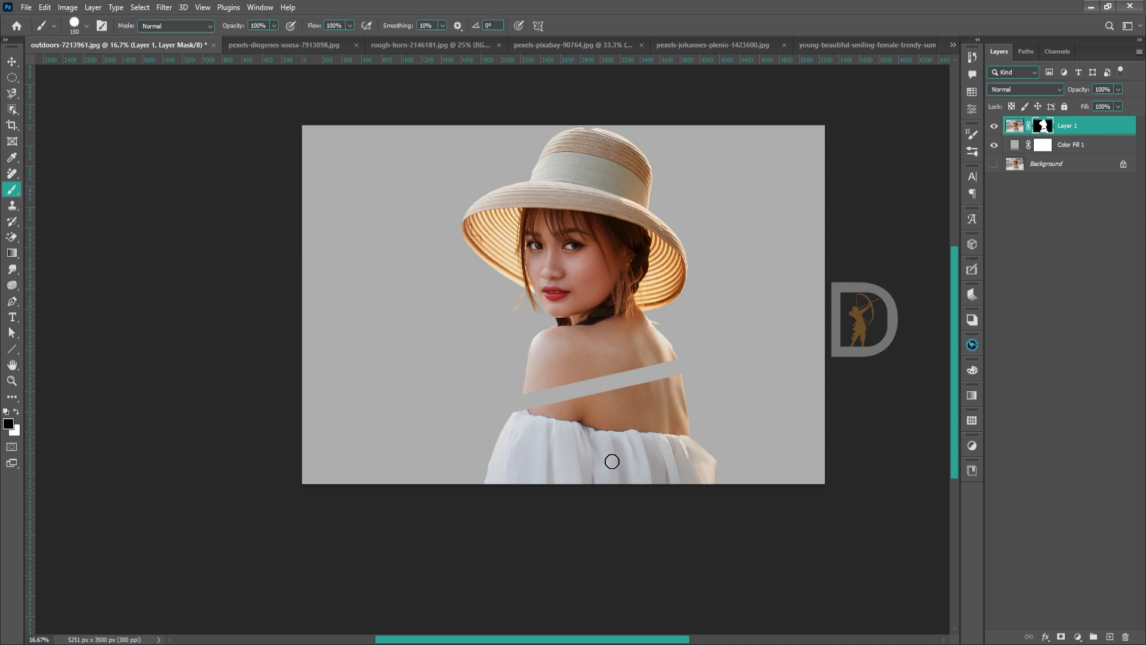
Restore the hidden strip across the woman's back by painting white on the mask with a 300 px brush.
key(bracketright)
key(bracketright)
key(bracketright)
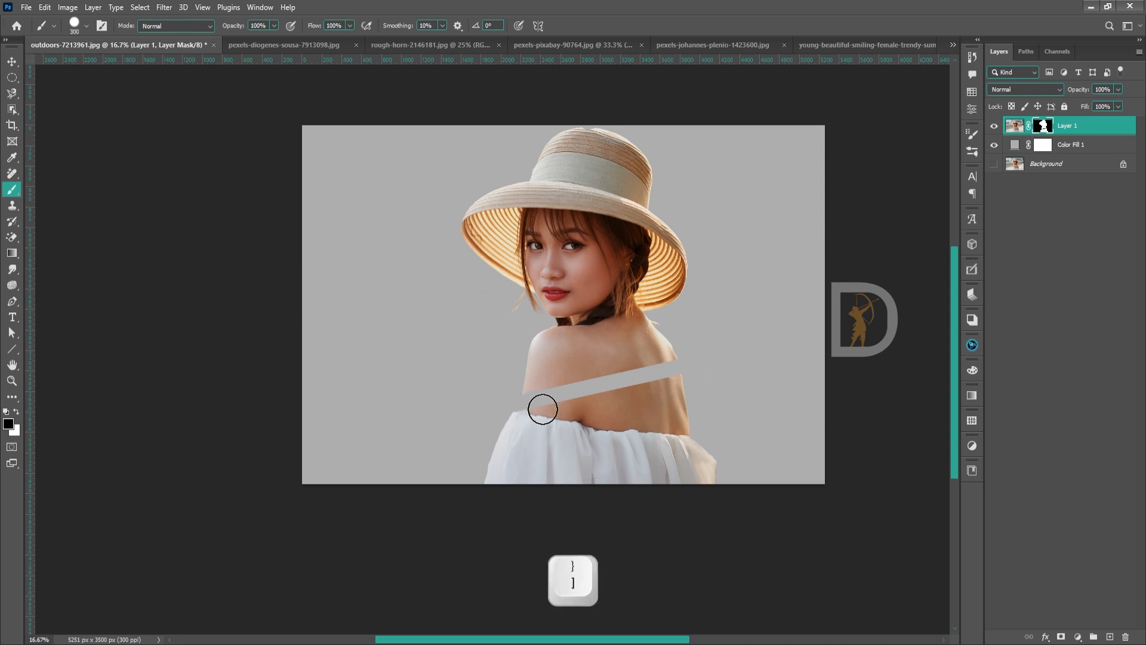
key(x)
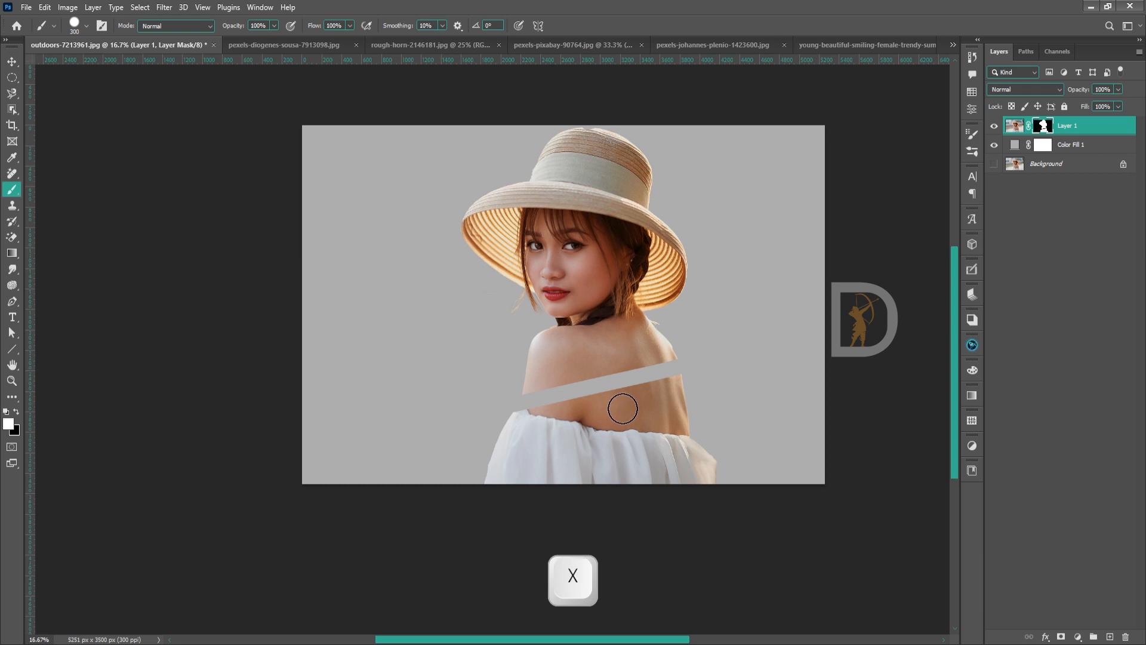
key(x)
key(x)
mouse_move(529, 405)
mouse_down()
mouse_move(663, 366)
mouse_move(666, 380)
mouse_up()
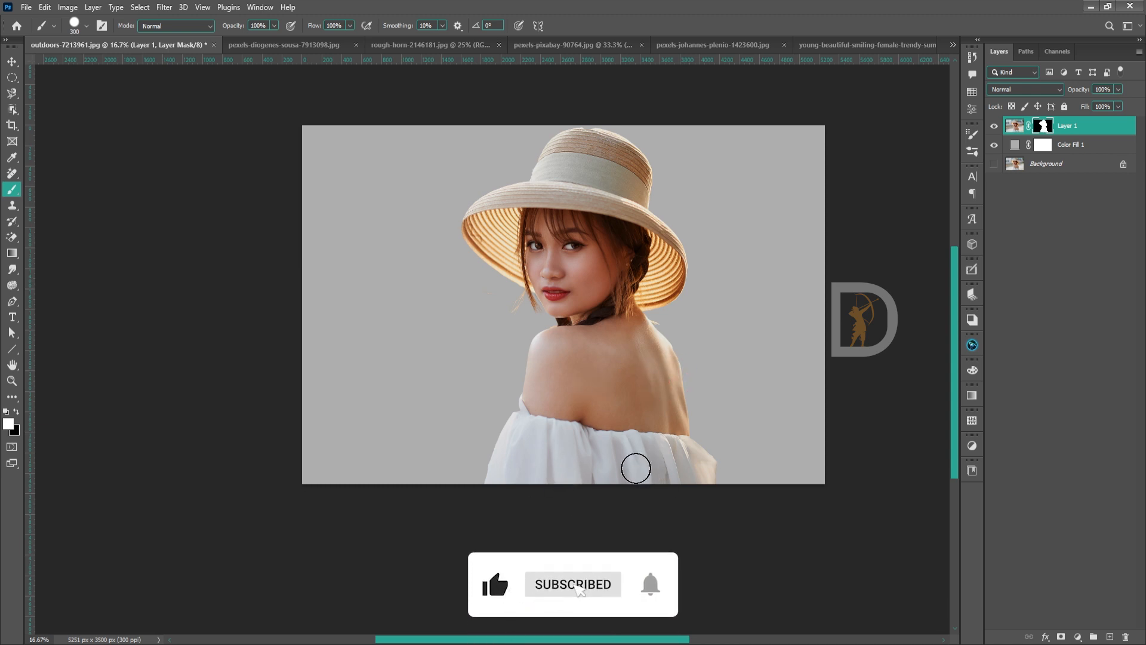
Change the Color Fill 1 background colour to dark red.
key(v)
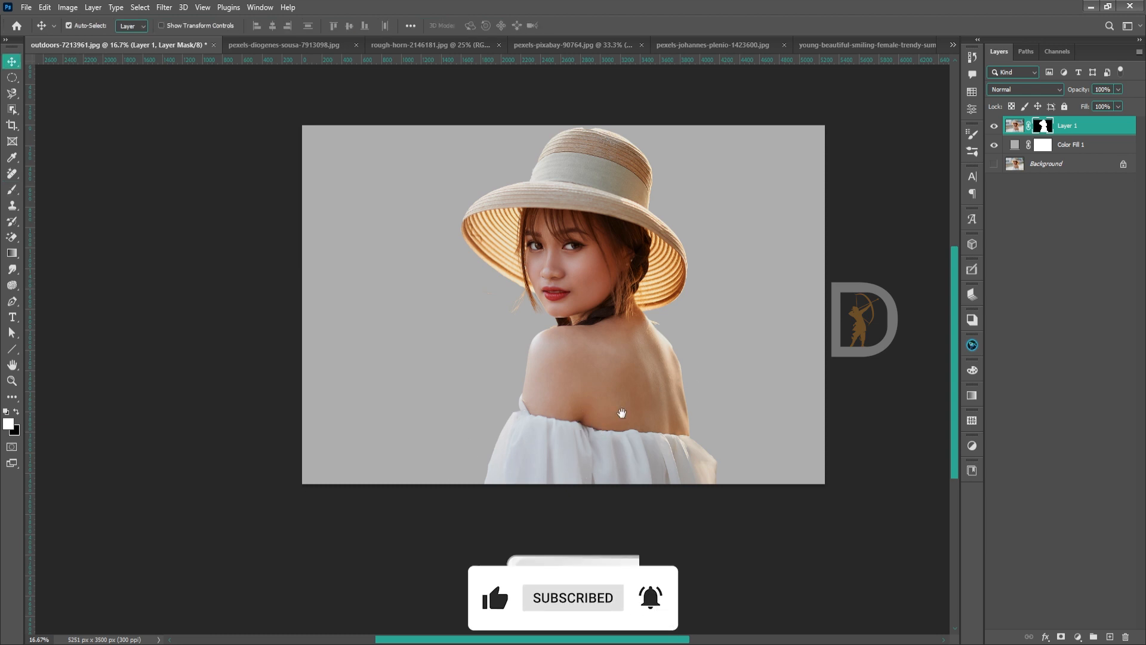
key(space)
drag(616, 401, 587, 443)
click(779, 318)
double_click(1014, 145)
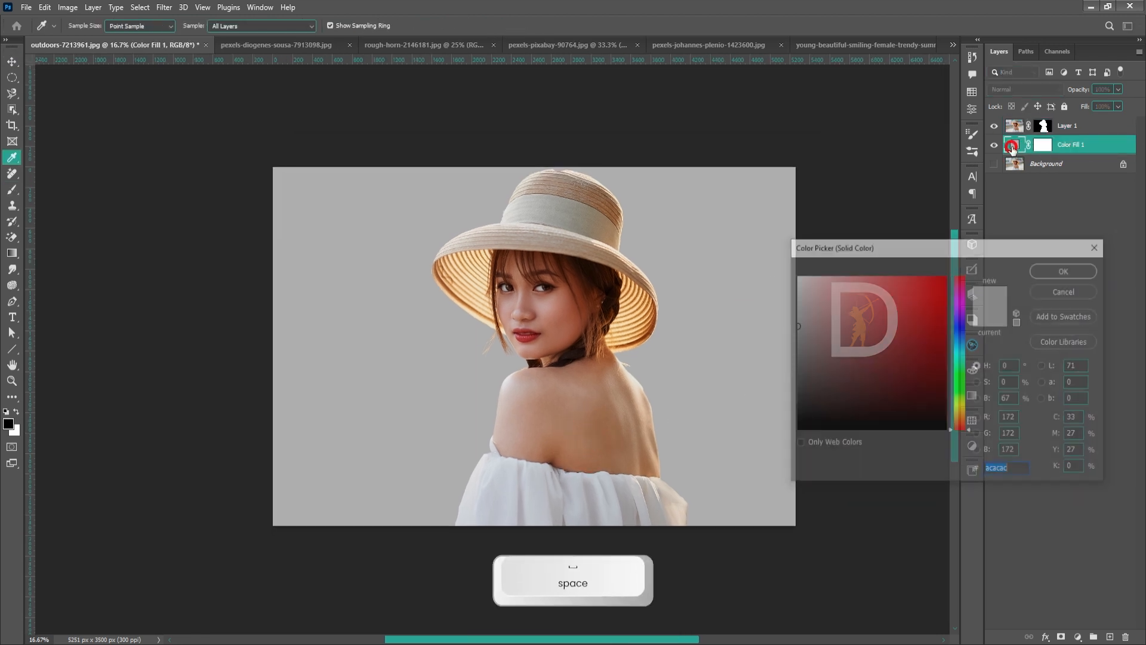
click(945, 280)
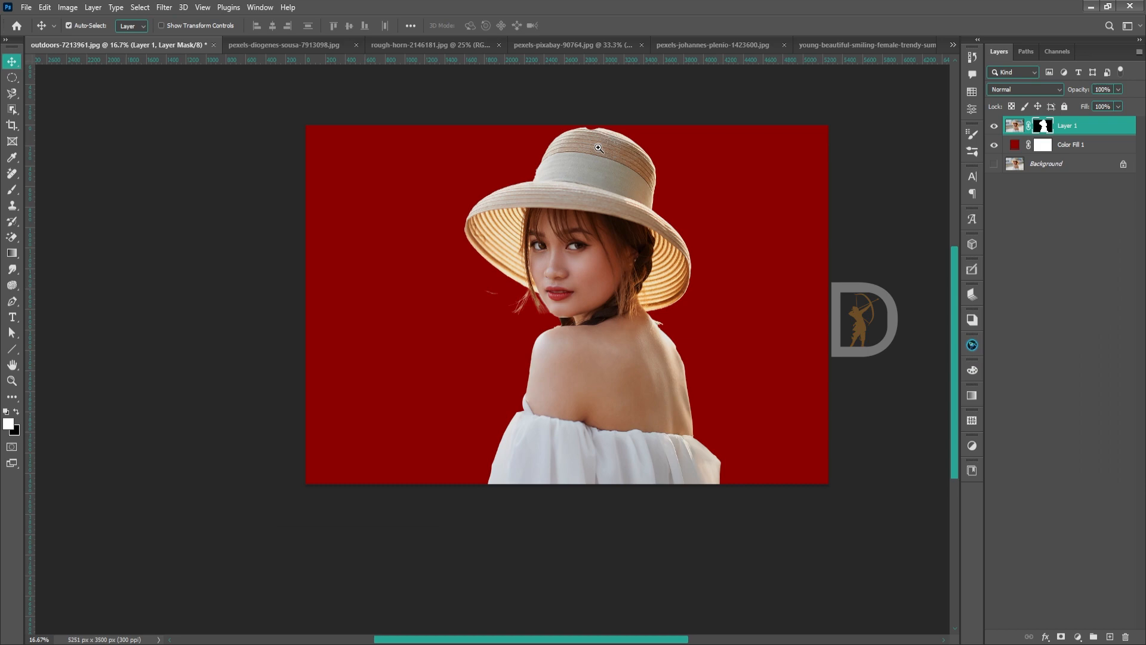
Fill the notch at the top of the hat by painting white on the Layer 1 mask with a 60 px brush.
drag(605, 125, 692, 125)
drag(579, 194, 572, 299)
key(b)
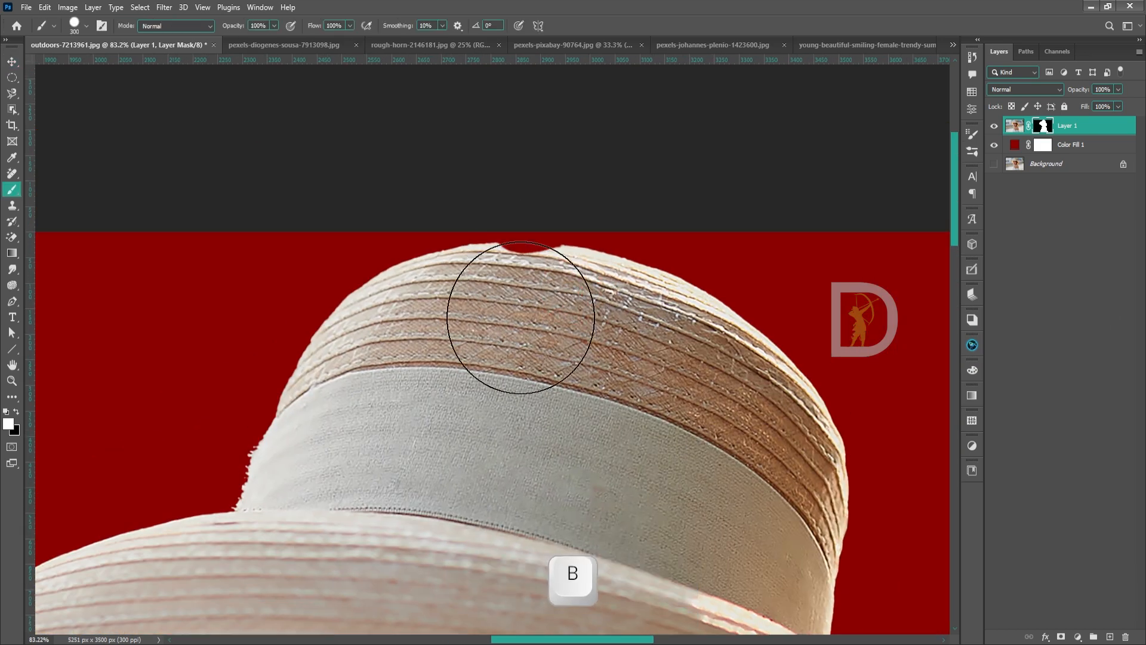
key(bracketleft)
key(bracketleft)
key(bracketleft)
key(bracketleft)
key(bracketleft)
key(bracketleft)
key(bracketleft)
key(bracketleft)
key(bracketleft)
key(bracketleft)
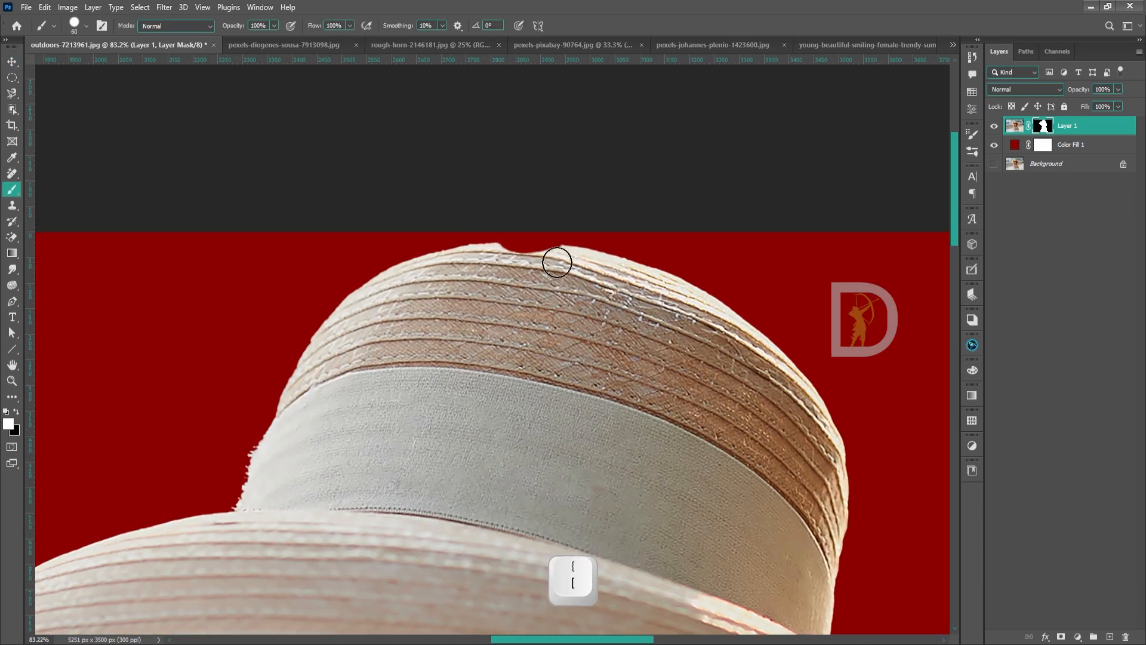
drag(558, 261, 499, 259)
drag(539, 331, 456, 333)
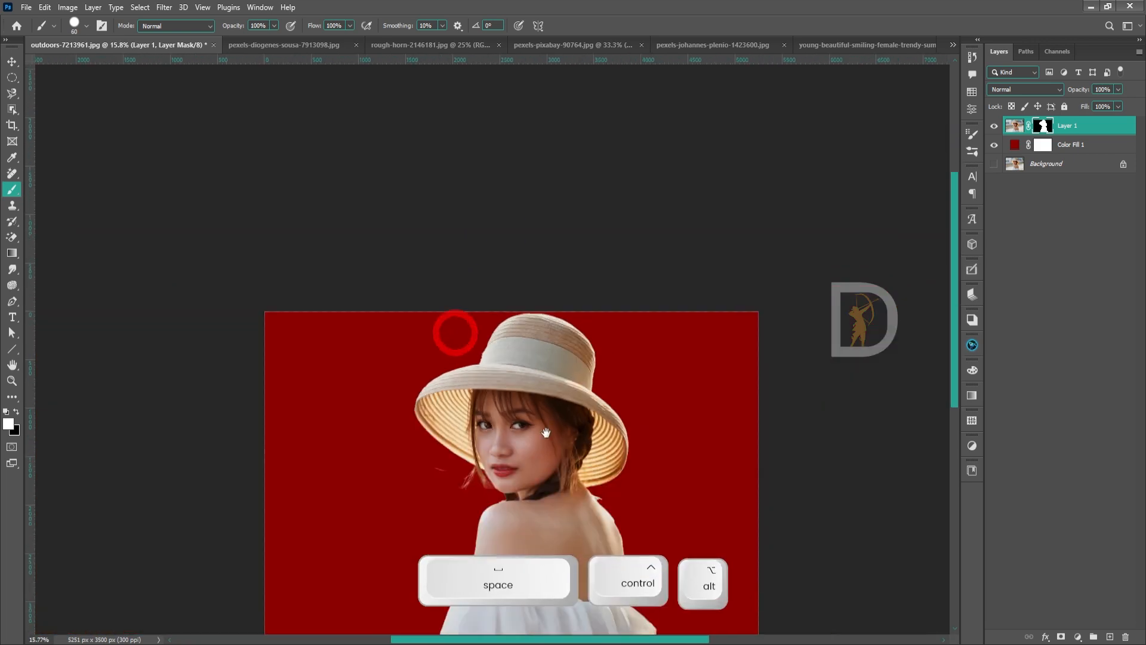
Try moving the masked woman up and to the left over the dark red background, and undo the move.
mouse_move(546, 434)
mouse_down()
mouse_move(561, 207)
mouse_move(555, 336)
mouse_up()
key(v)
drag(604, 427, 547, 375)
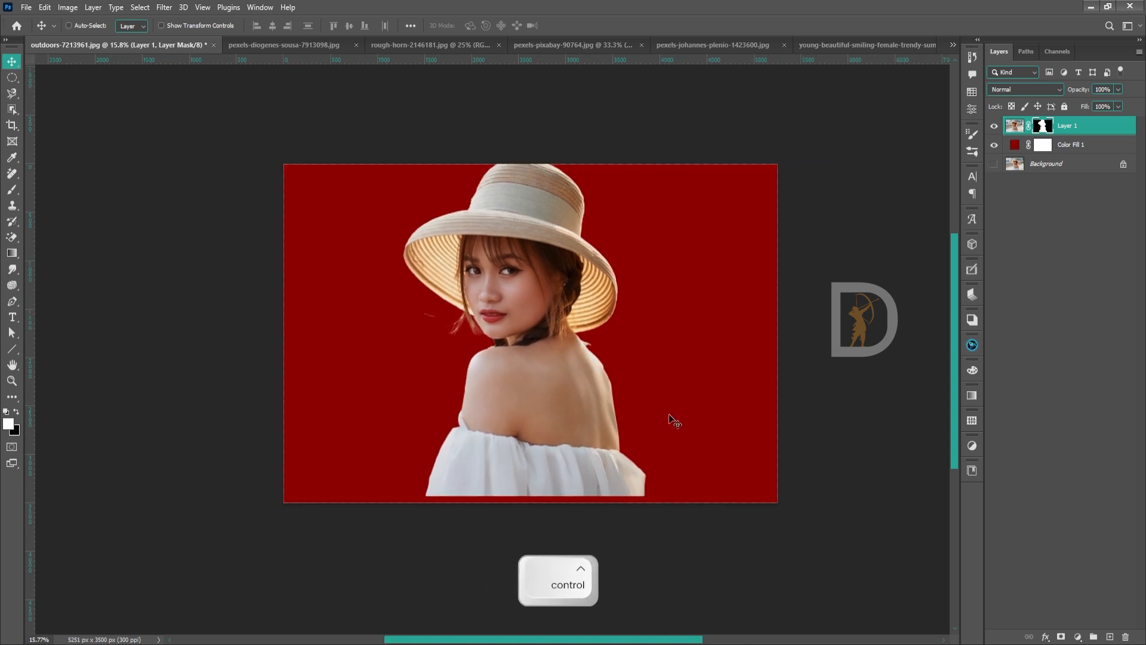
key(ctrl+z)
Paint a short black stroke on the Layer 1 mask across the woman's upper back with the 60 px brush, and undo it.
key(b)
click(633, 400)
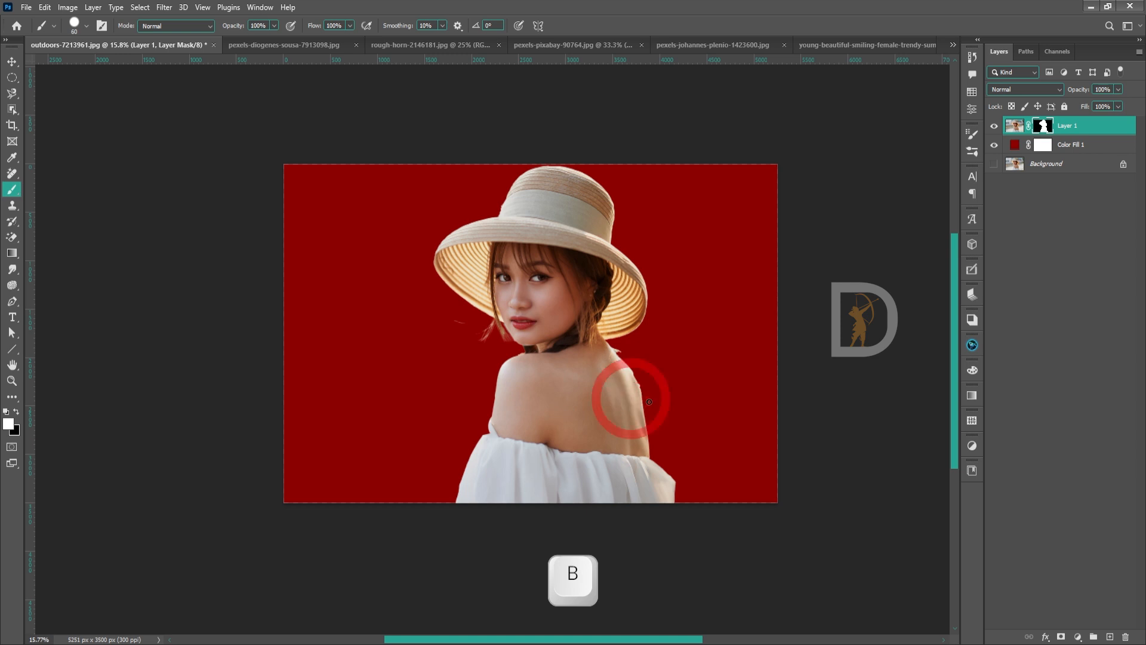
key(x)
mouse_move(621, 385)
mouse_down()
mouse_move(583, 401)
mouse_move(614, 419)
mouse_up()
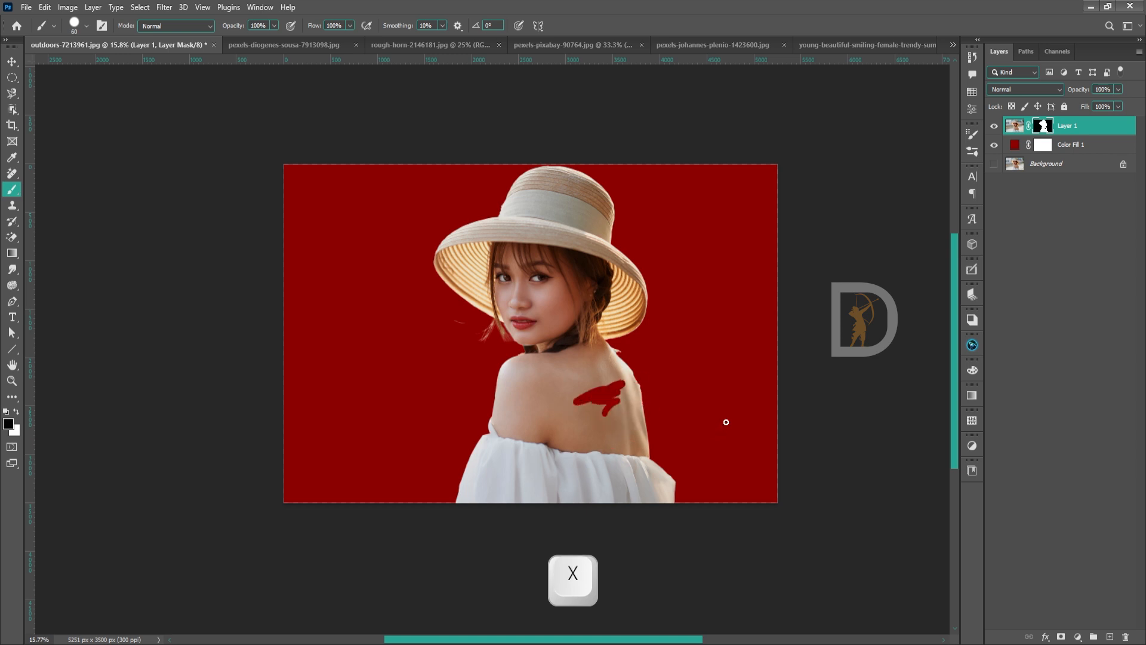
key(ctrl+z)
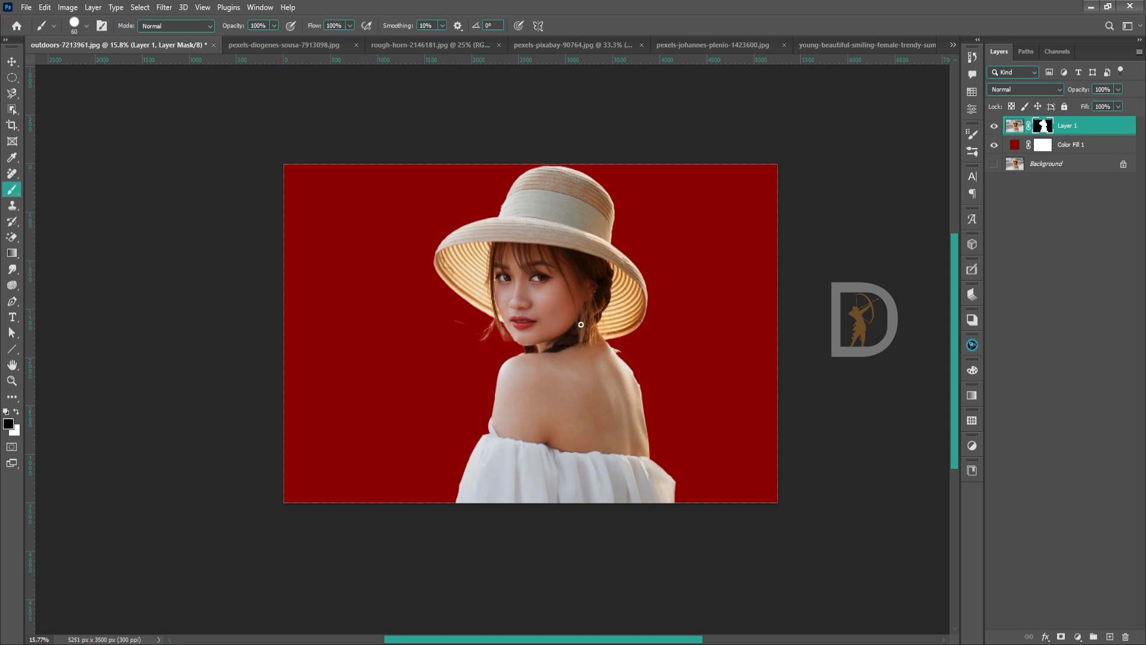
Switch to pexels-diogenes-sousa-7913098.jpg and add the text "Beautiful", split into "Beauti" and "ful" on two lines, at 841.56 pt over the woman.
key(ctrl+Tab)
key(v)
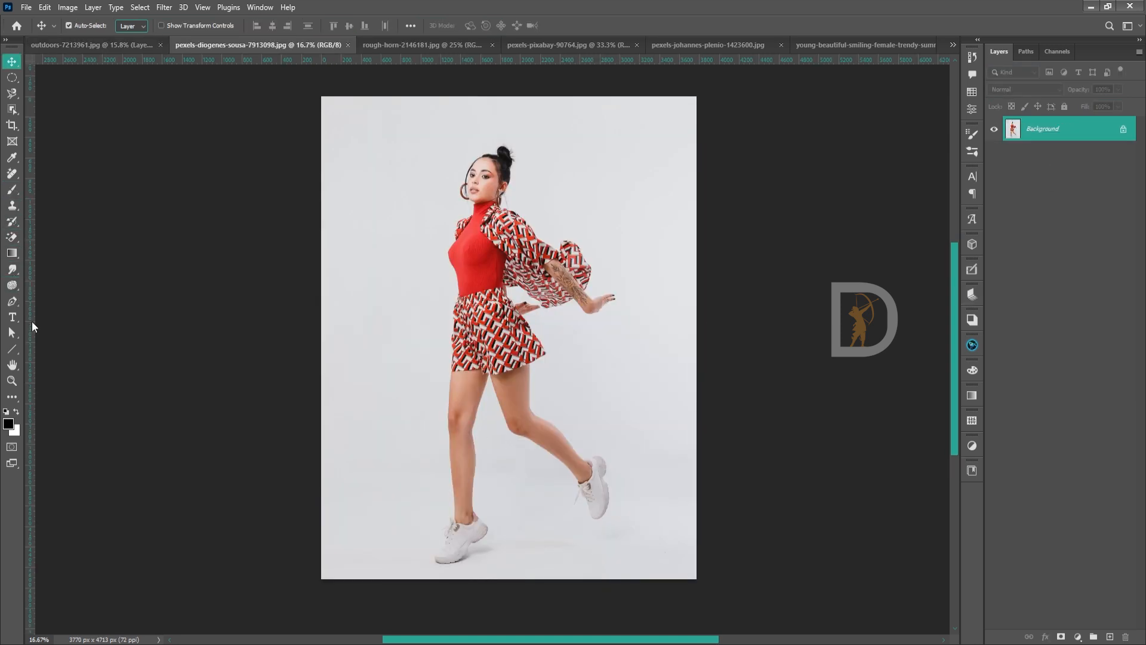
click(420, 327)
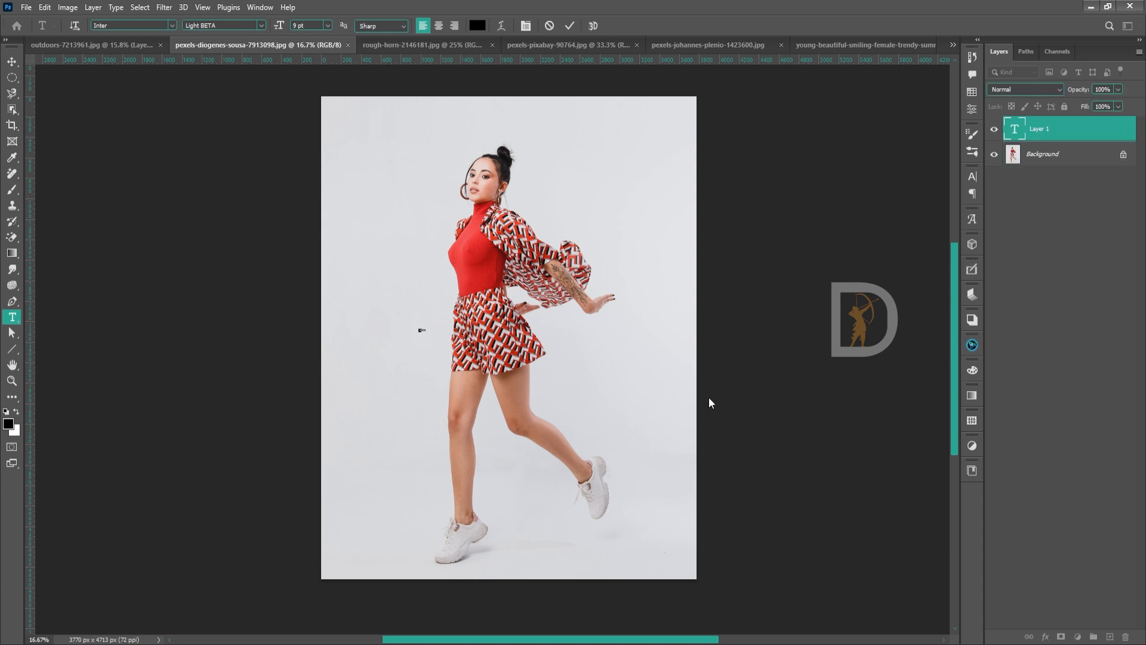
text(eu)
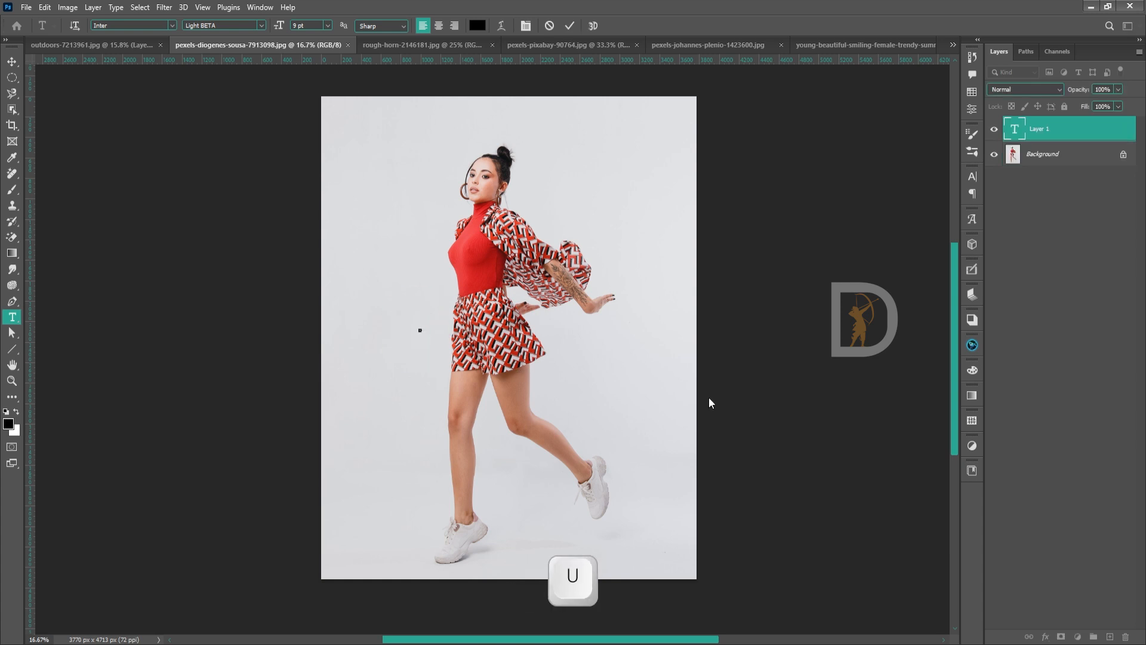
key(ctrl+a)
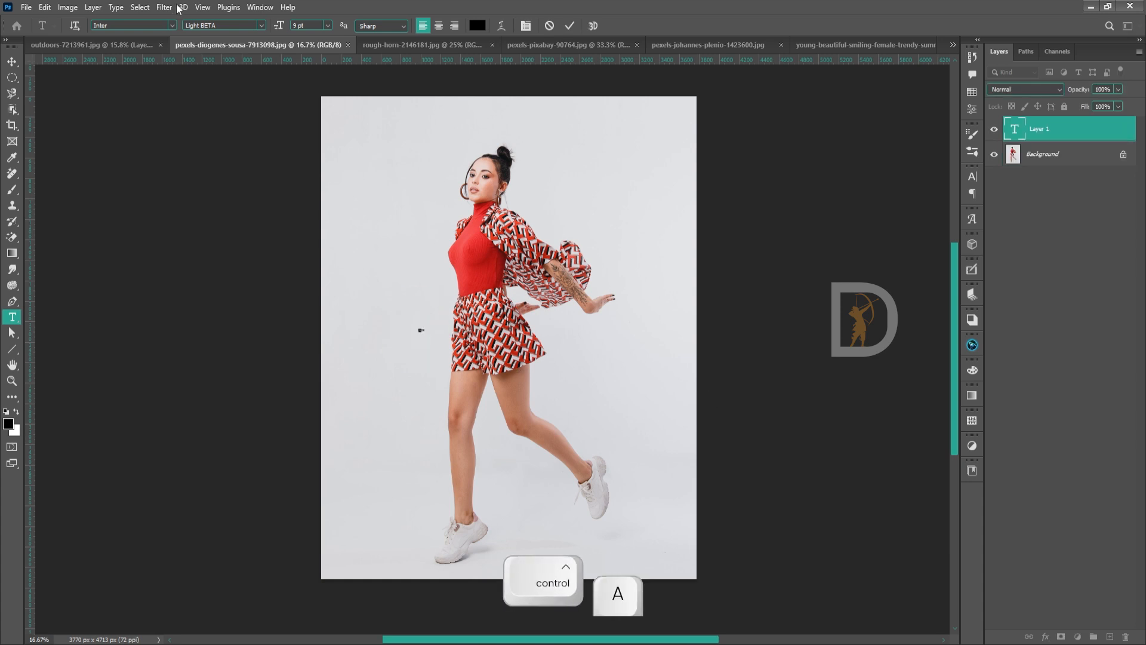
click(326, 26)
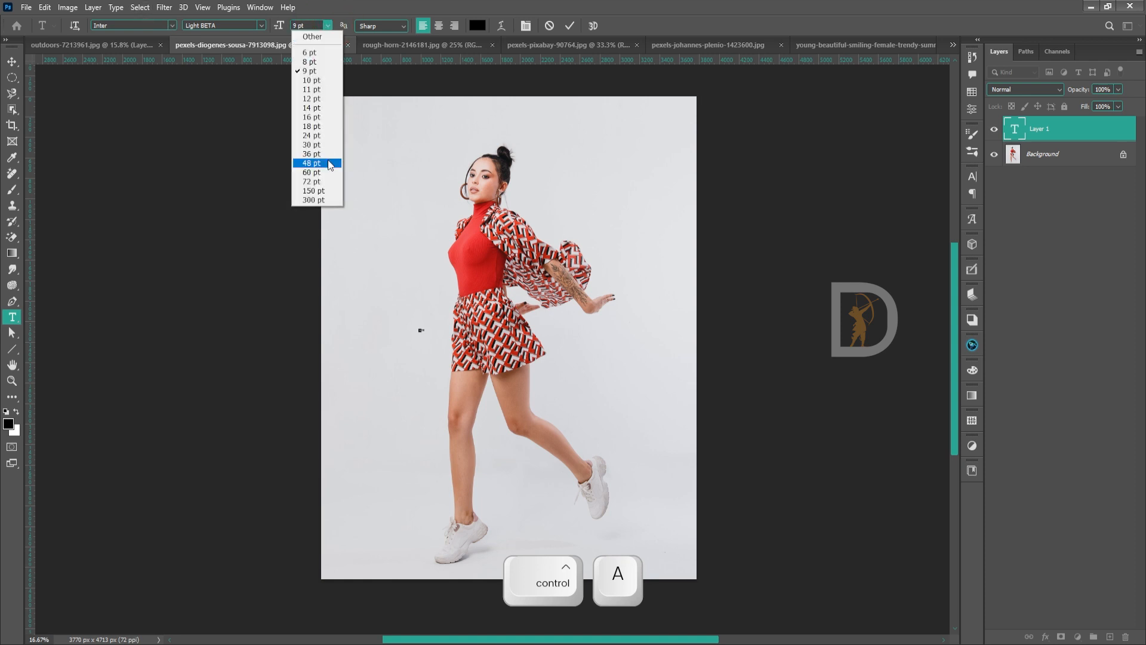
click(317, 179)
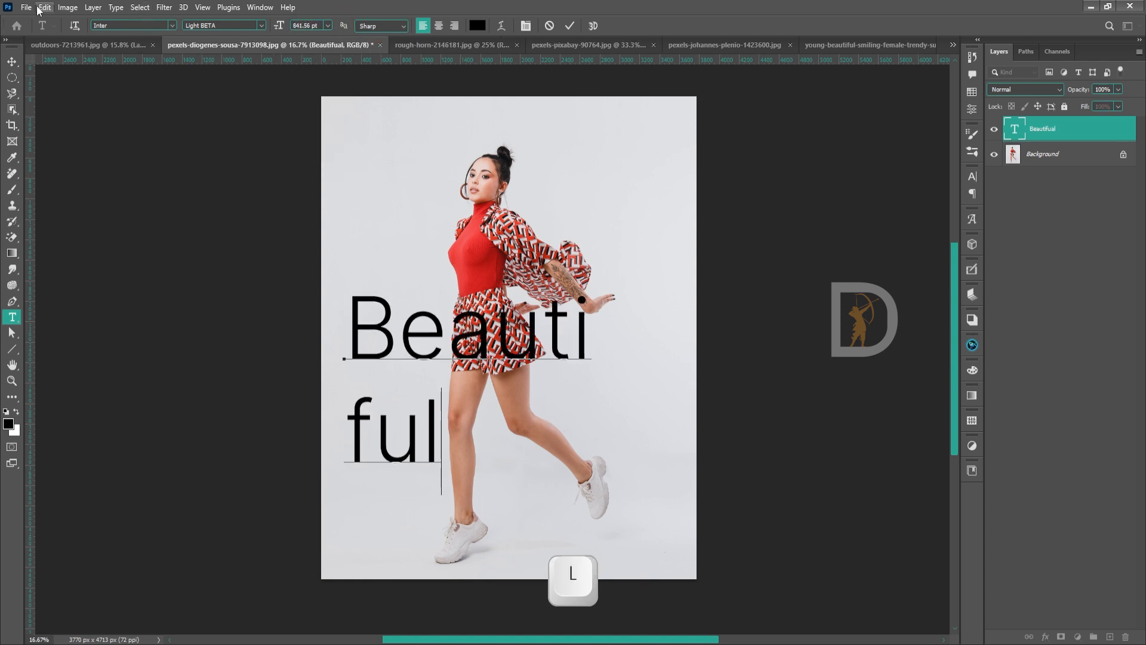
click(12, 61)
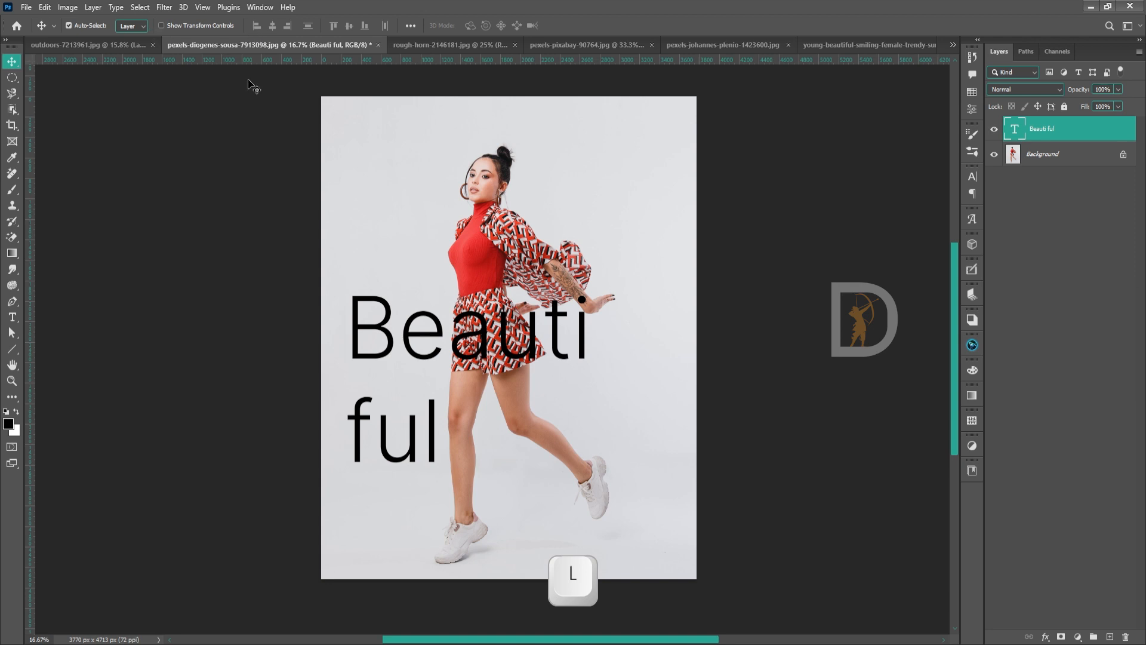
Set the text's font style to Bold and move it up and to the right across the woman's torso.
key(t)
click(260, 25)
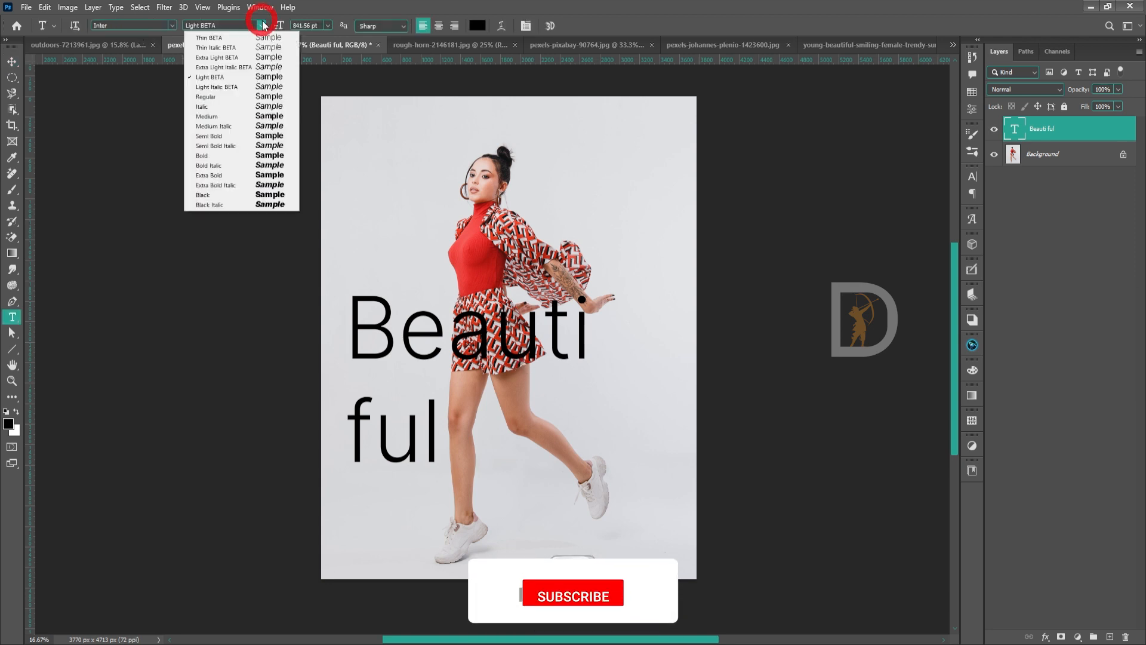
click(220, 156)
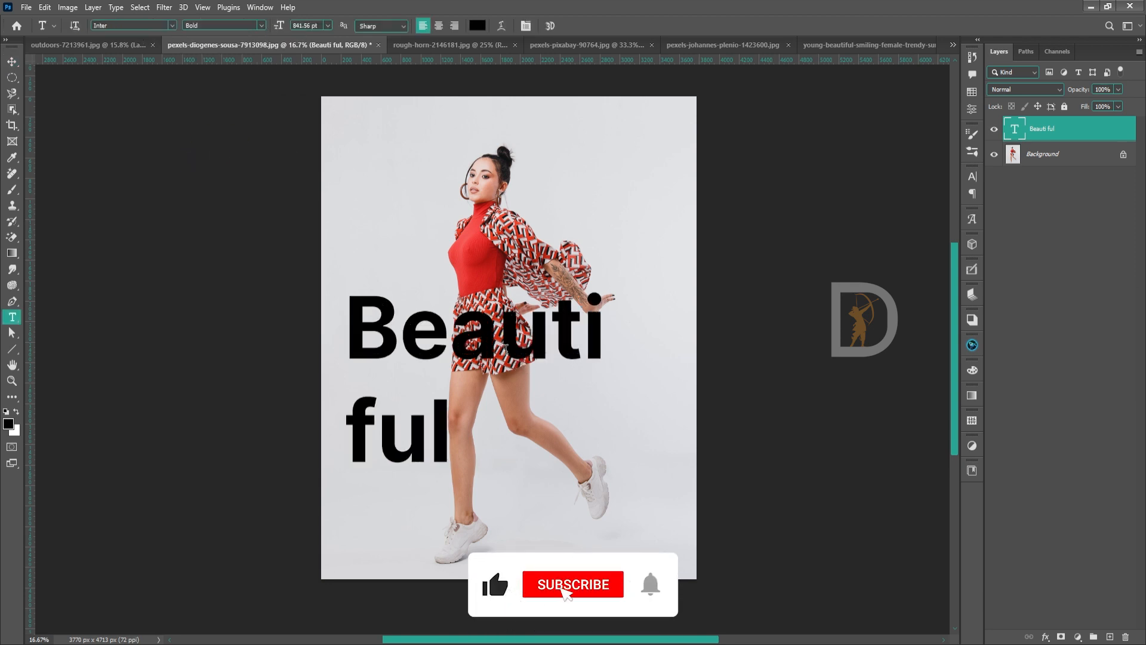
click(12, 62)
drag(466, 340, 514, 279)
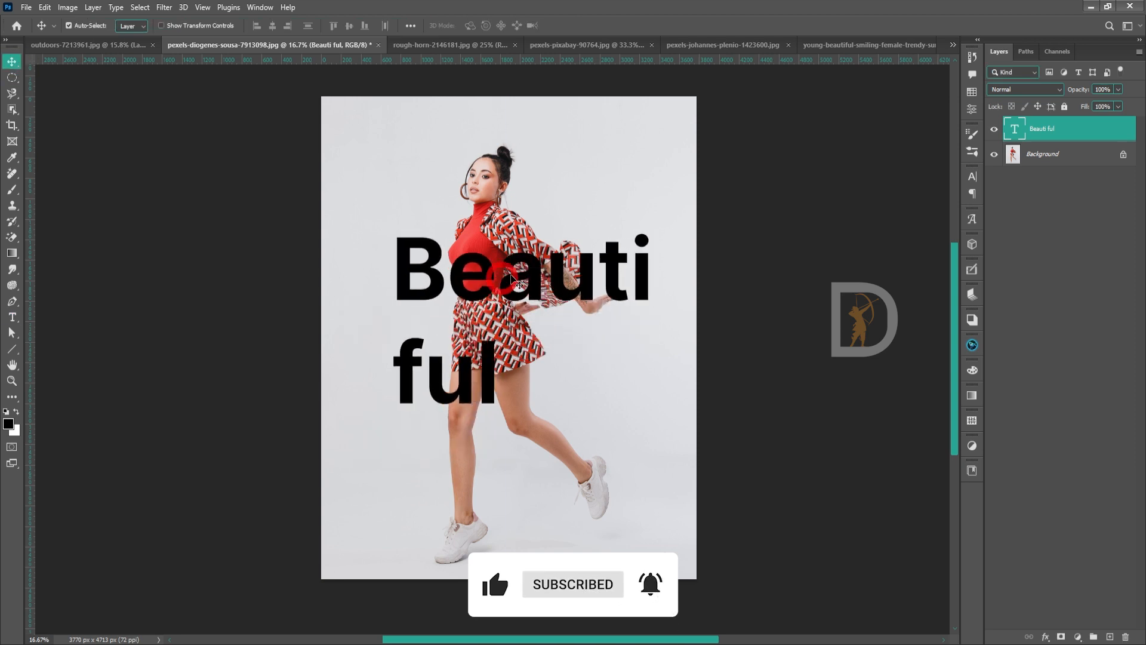
Centre-align the two text lines and reposition them over the woman.
click(973, 193)
click(863, 194)
drag(468, 255, 568, 248)
Enlarge the text about its centre to a size of 964.8 pt.
key(ctrl+t)
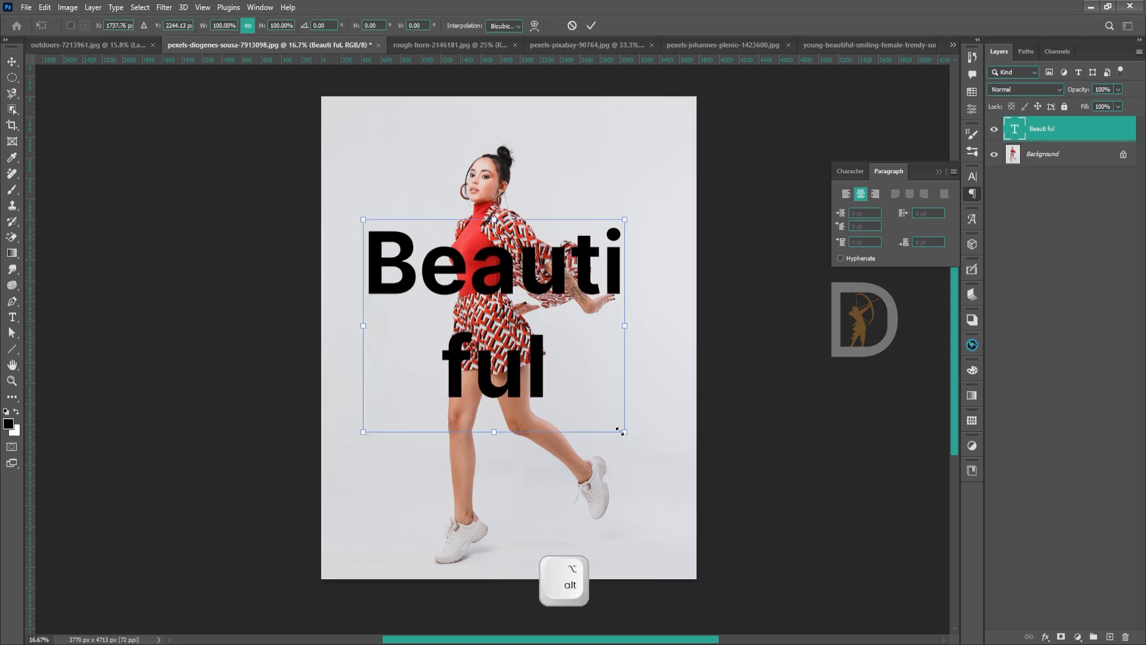
drag(622, 431, 639, 445)
double_click(566, 345)
Set the text's leading to 1043 pt and turn on All Caps.
click(848, 171)
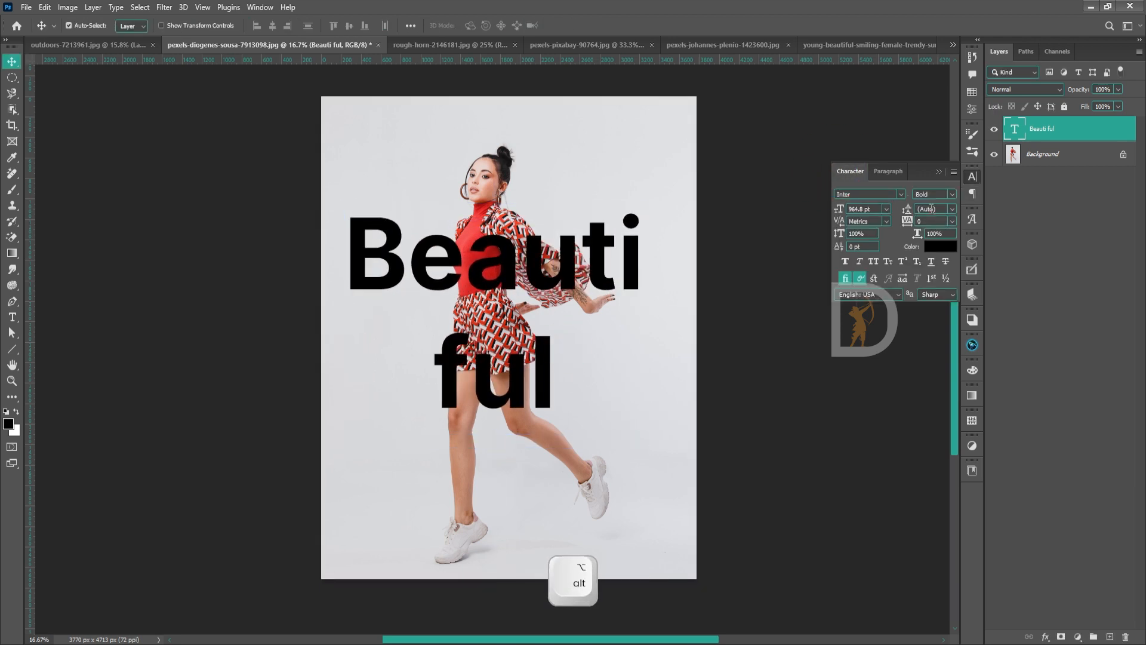
drag(908, 214, 824, 235)
click(873, 261)
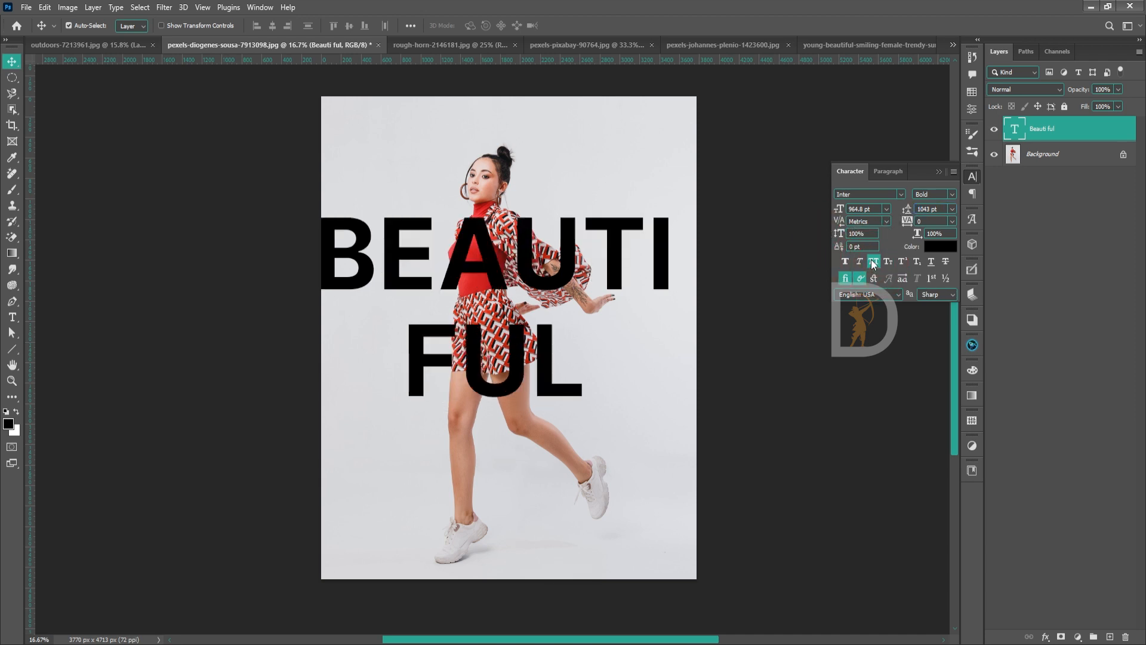
Scale the capitalised text down to fit inside the photo's width and position it across the woman's torso and skirt.
drag(482, 254, 509, 280)
key(ctrl+t)
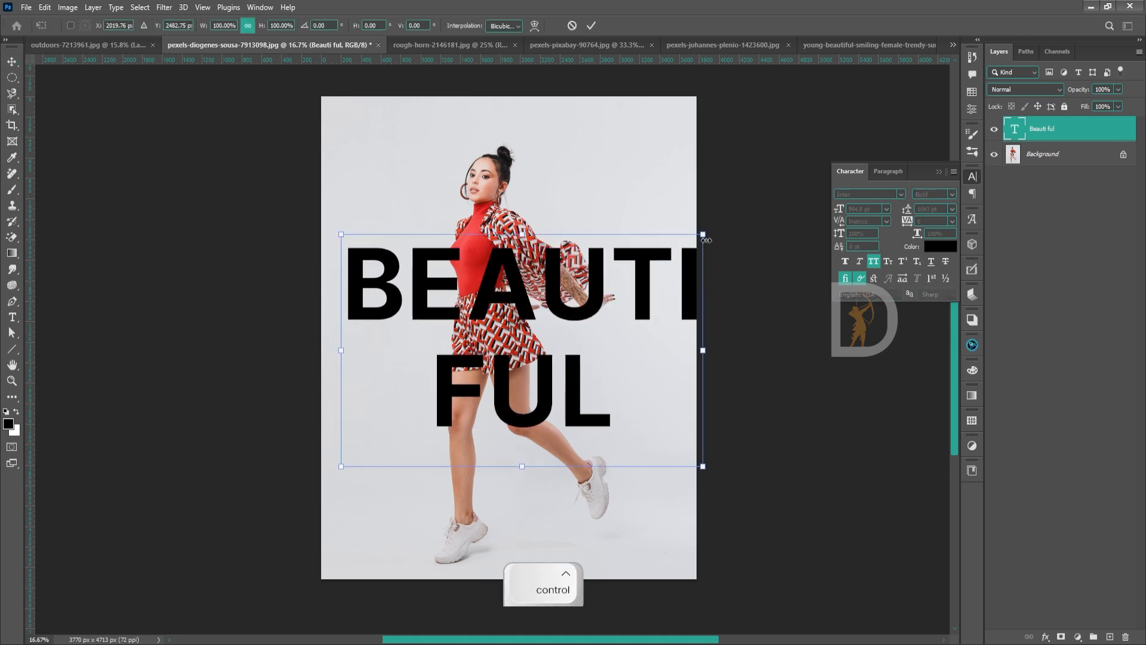
drag(699, 236, 612, 252)
drag(447, 362, 469, 302)
key(Return)
click(972, 175)
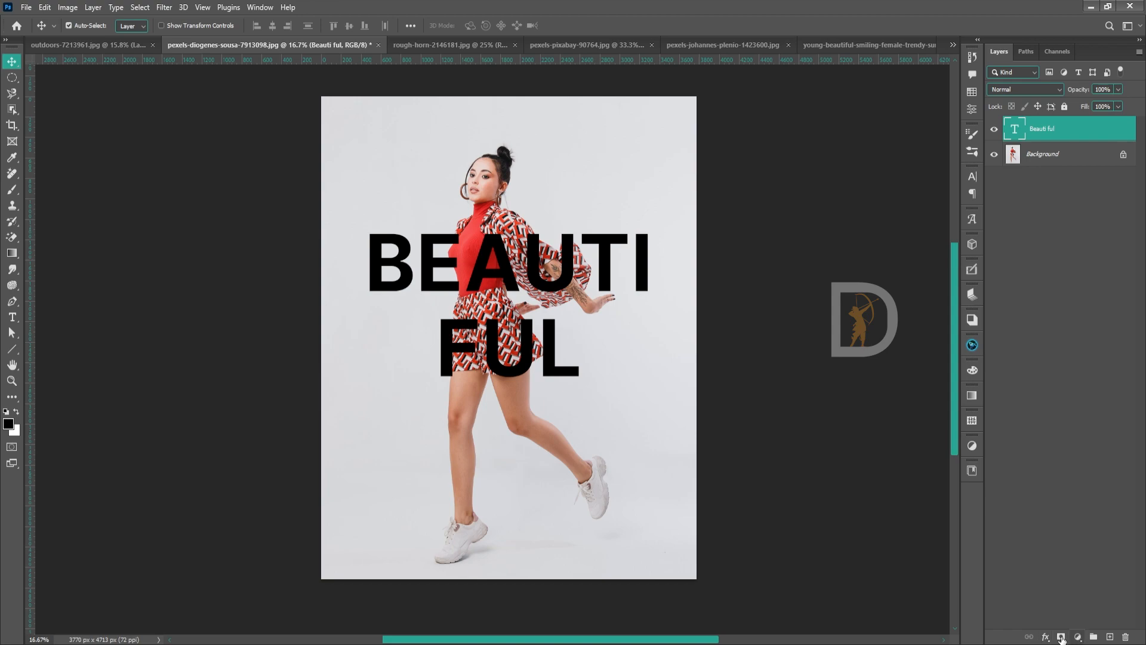
Select the woman as the subject and add a layer mask to the text layer from that selection.
key(KP_1)
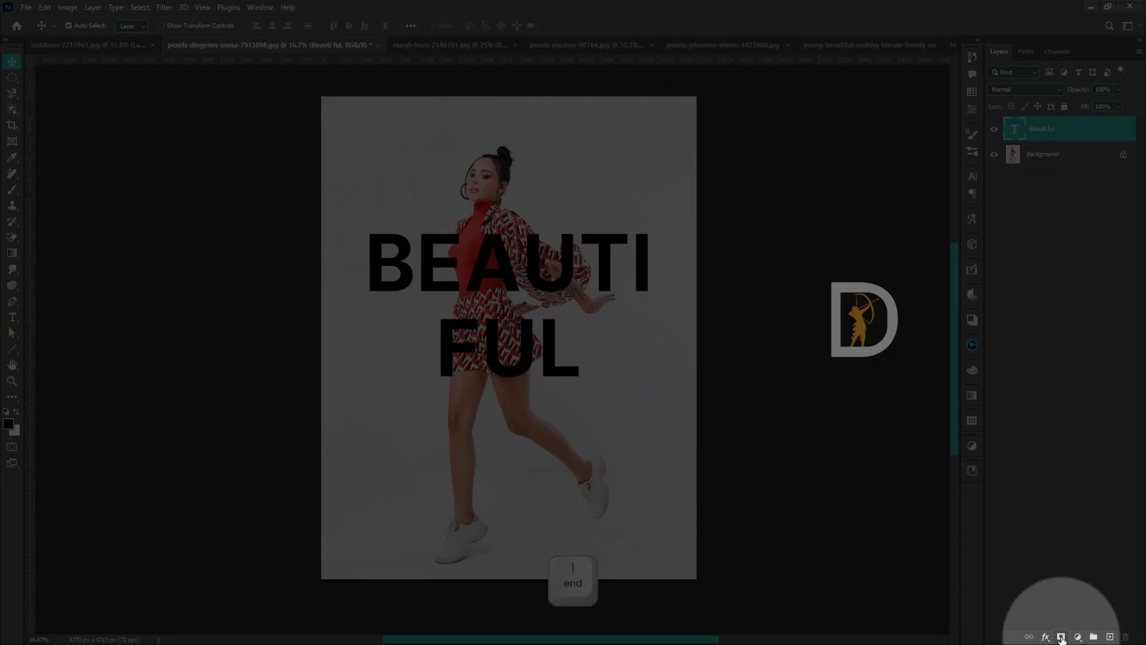
key(KP_1)
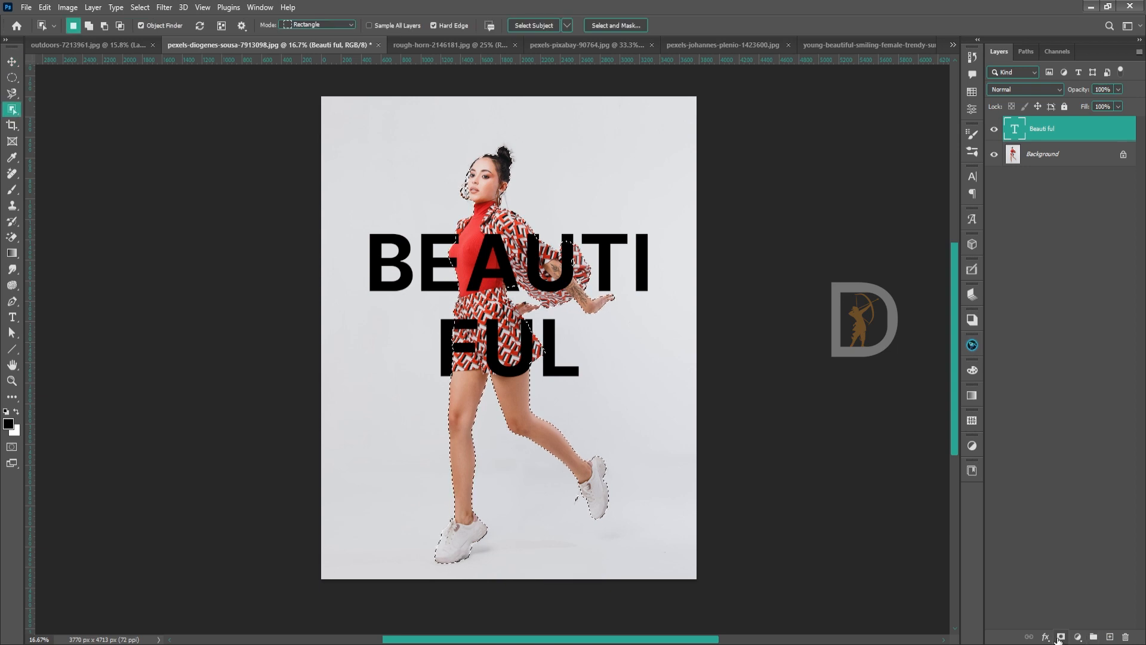
click(1060, 636)
Invert the text layer's mask so the letters sit behind the woman.
click(1036, 129)
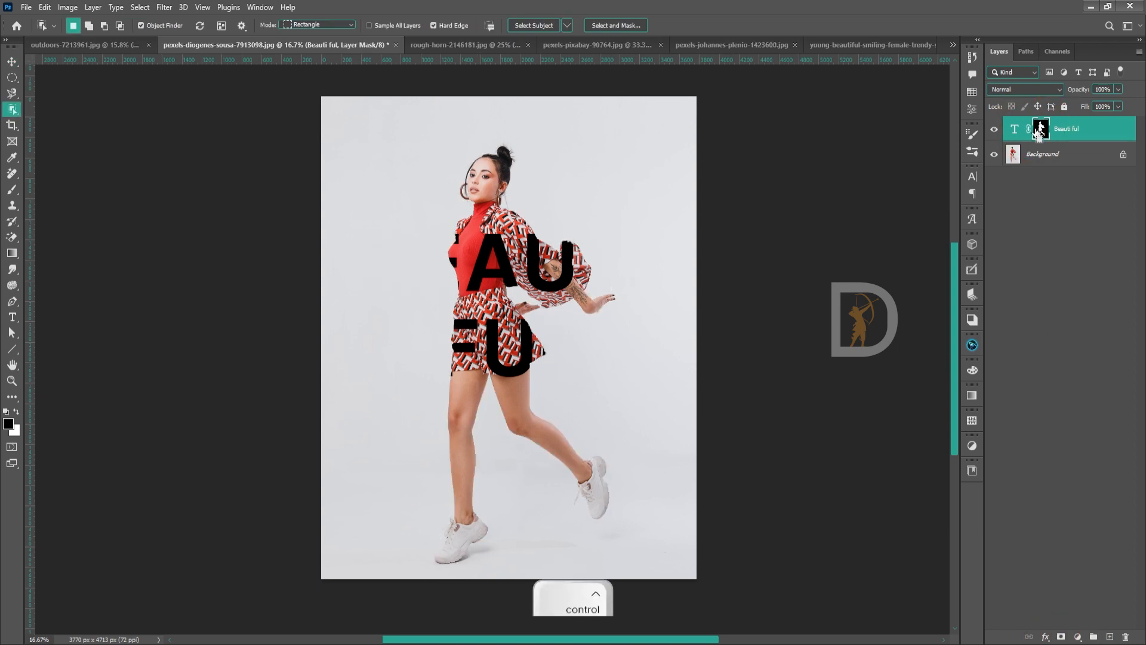
key(ctrl+i)
key(v)
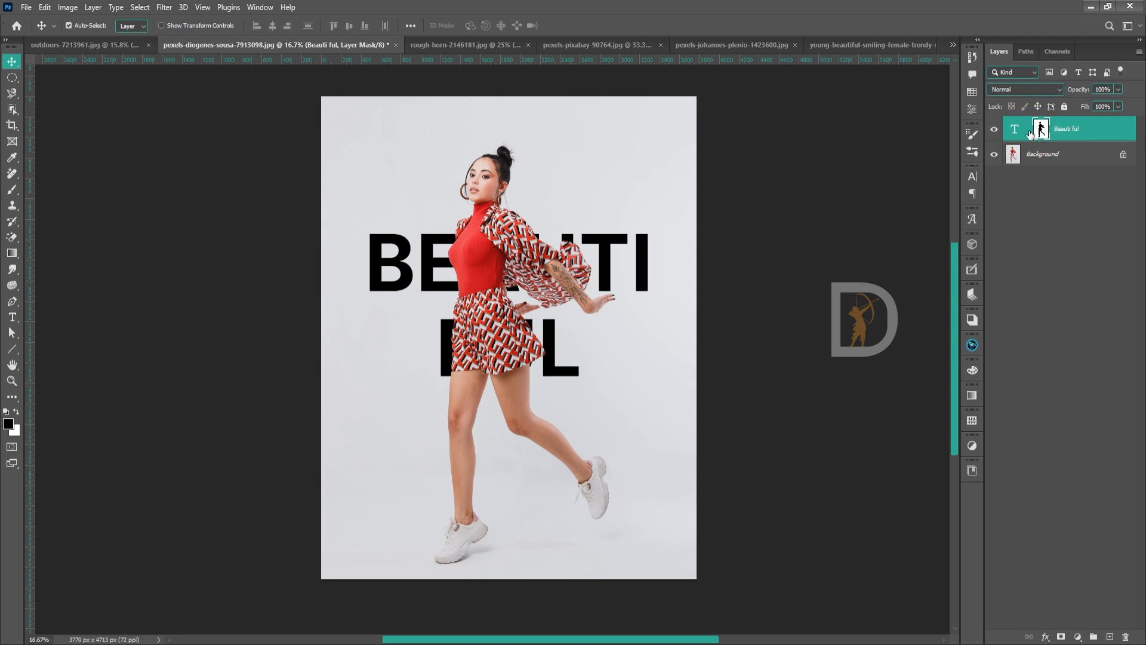
Unlink the layer mask from the text on the Beauti ful layer.
click(1029, 131)
click(1030, 131)
click(1030, 131)
Try moving only the text layer's mask to the left, and undo the move.
click(1039, 128)
drag(603, 245, 540, 234)
key(ctrl+z)
Target the text instead of its mask and move it down and to the left behind the woman.
click(1015, 131)
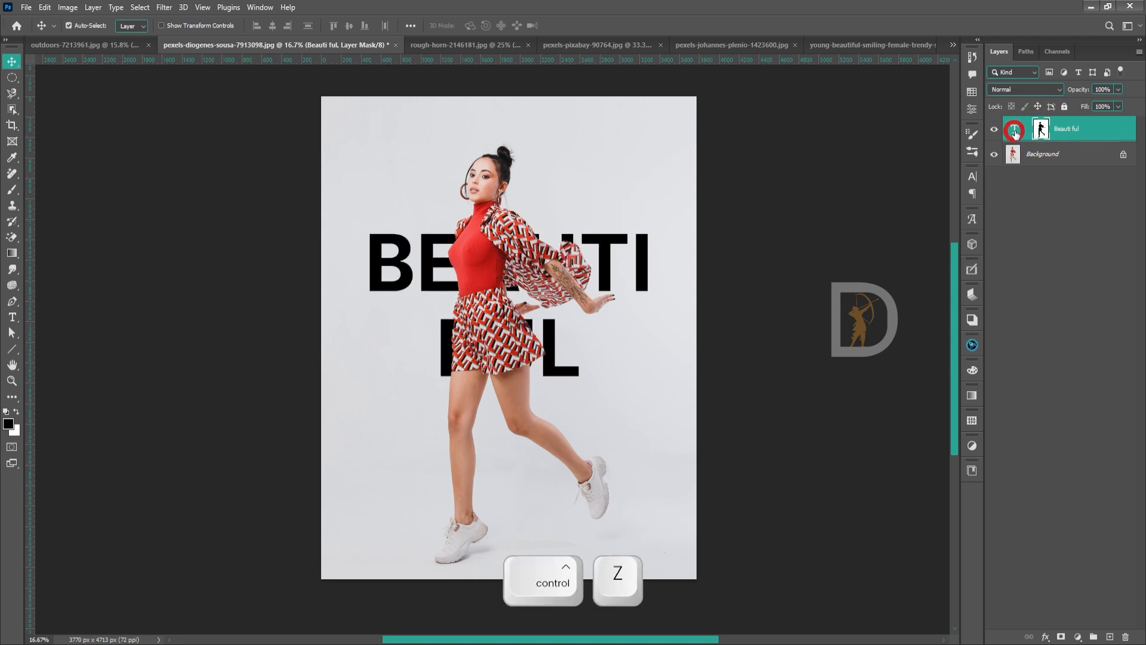
drag(611, 260, 587, 264)
Relink the mask to the text, try moving both together up and to the right, and undo the move.
click(1029, 129)
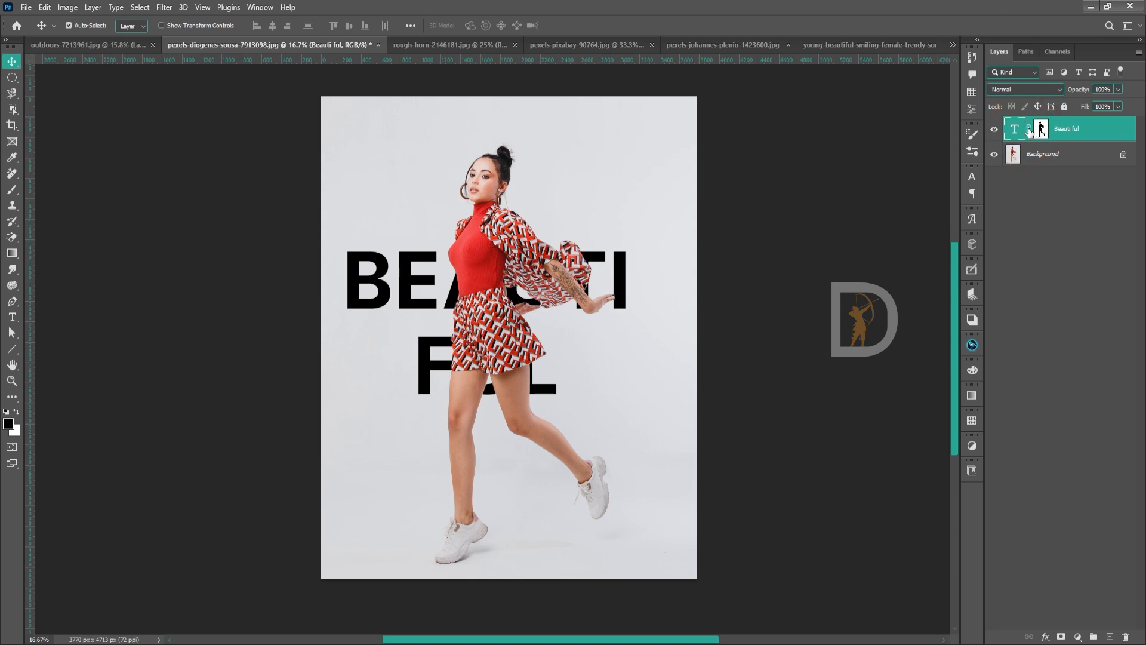
drag(627, 281, 680, 257)
key(ctrl+z)
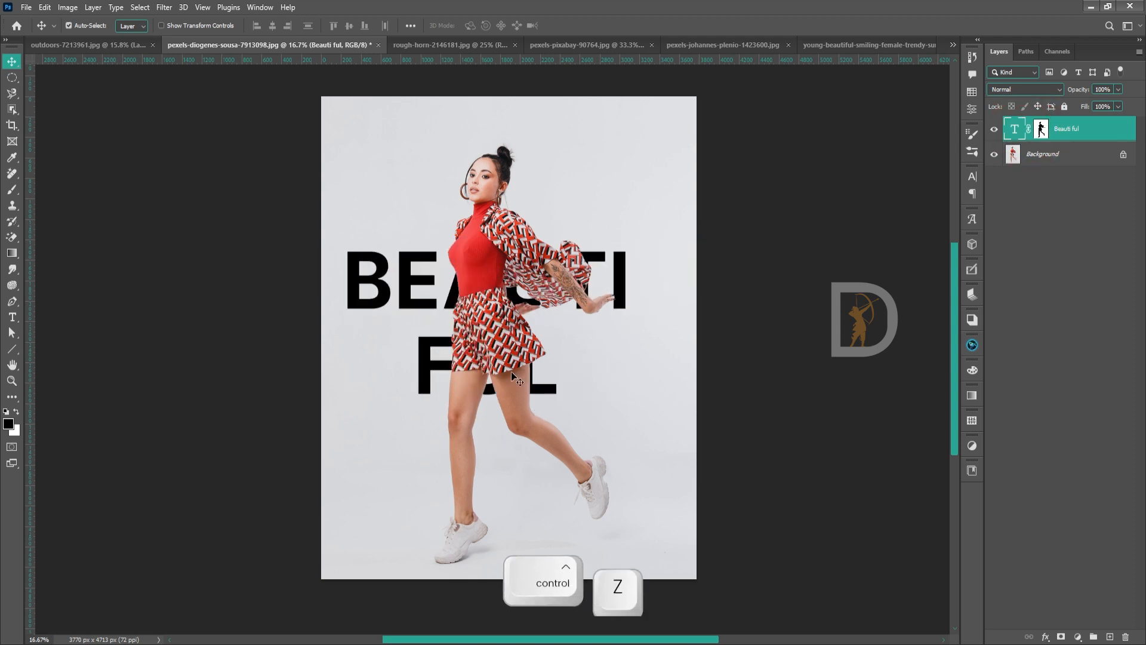
Unlink the mask from the text and move the text slightly up and to the right behind the woman.
click(1028, 129)
mouse_move(625, 281)
mouse_down()
mouse_move(651, 245)
mouse_move(637, 262)
mouse_up()
Enlarge the text about its centre to nearly fill the photo's width, and relink its mask.
key(ctrl+t)
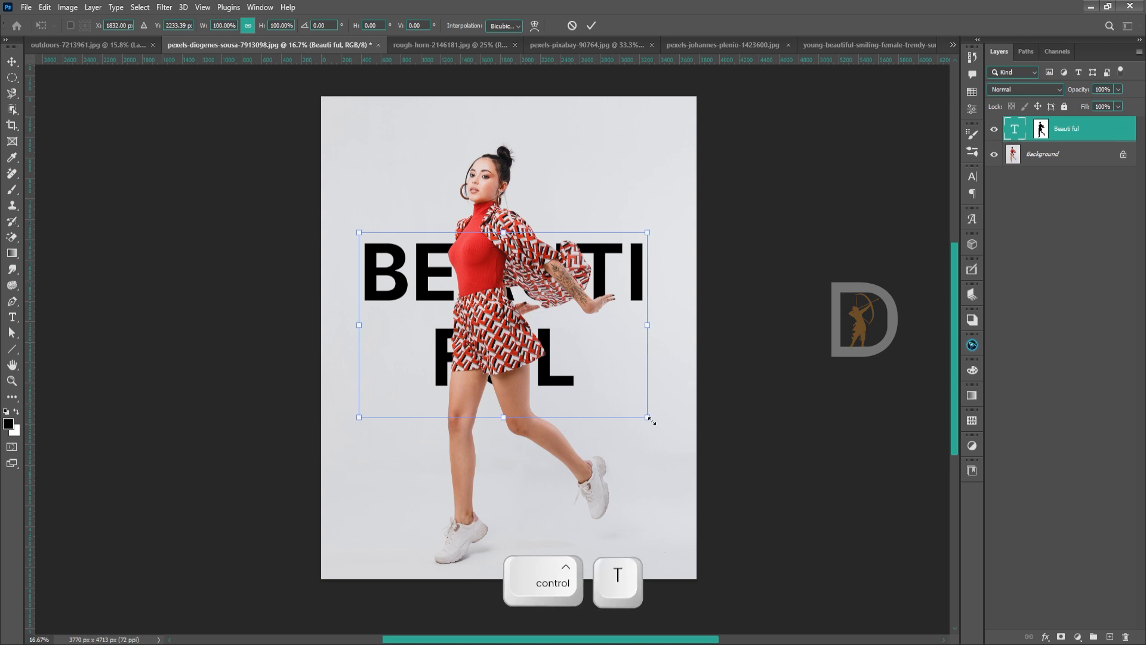
drag(649, 420, 675, 439)
click(851, 323)
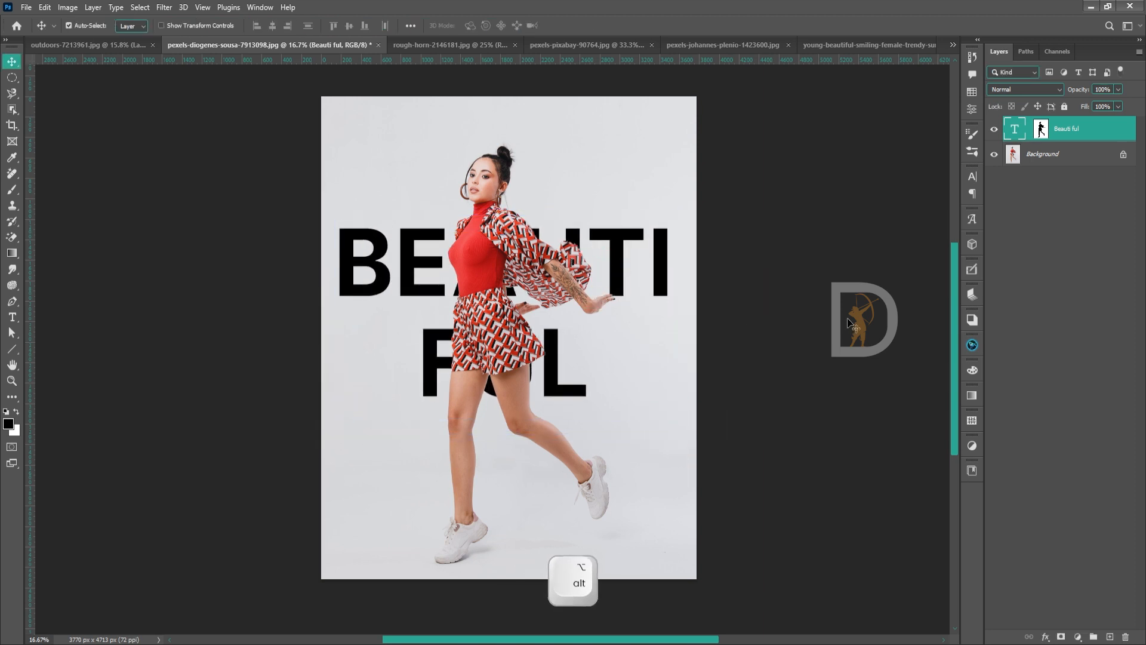
click(1028, 130)
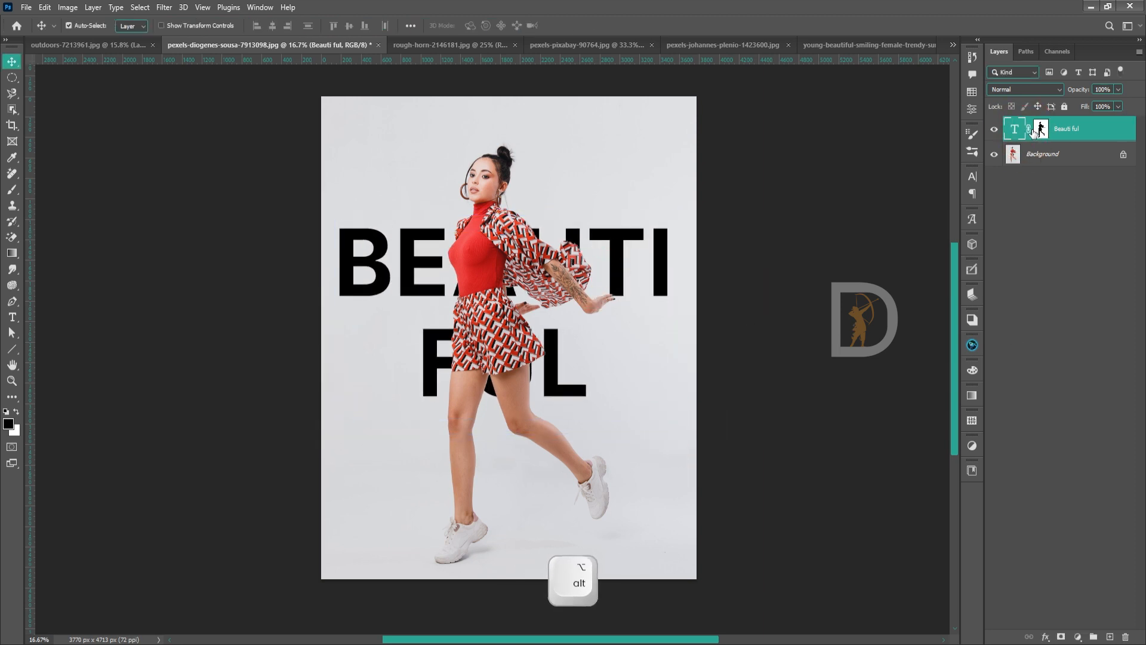
Change the text colour to red d0211e, sampled from the woman's top.
click(972, 176)
click(942, 244)
click(483, 267)
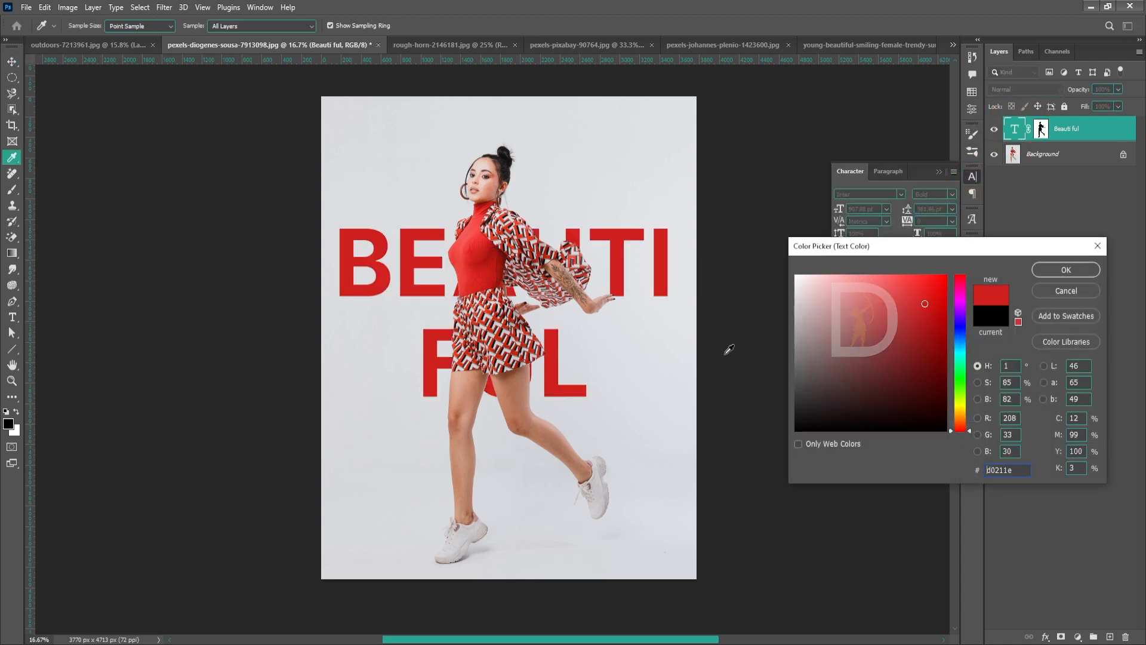
click(1079, 273)
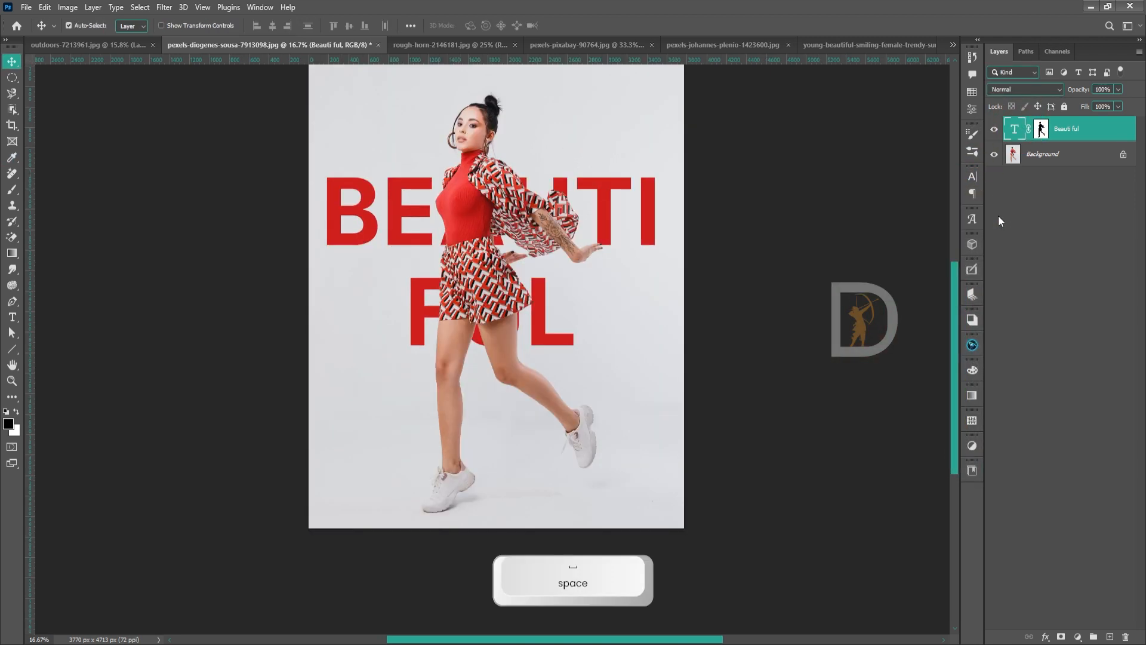
key(space)
drag(614, 314, 608, 363)
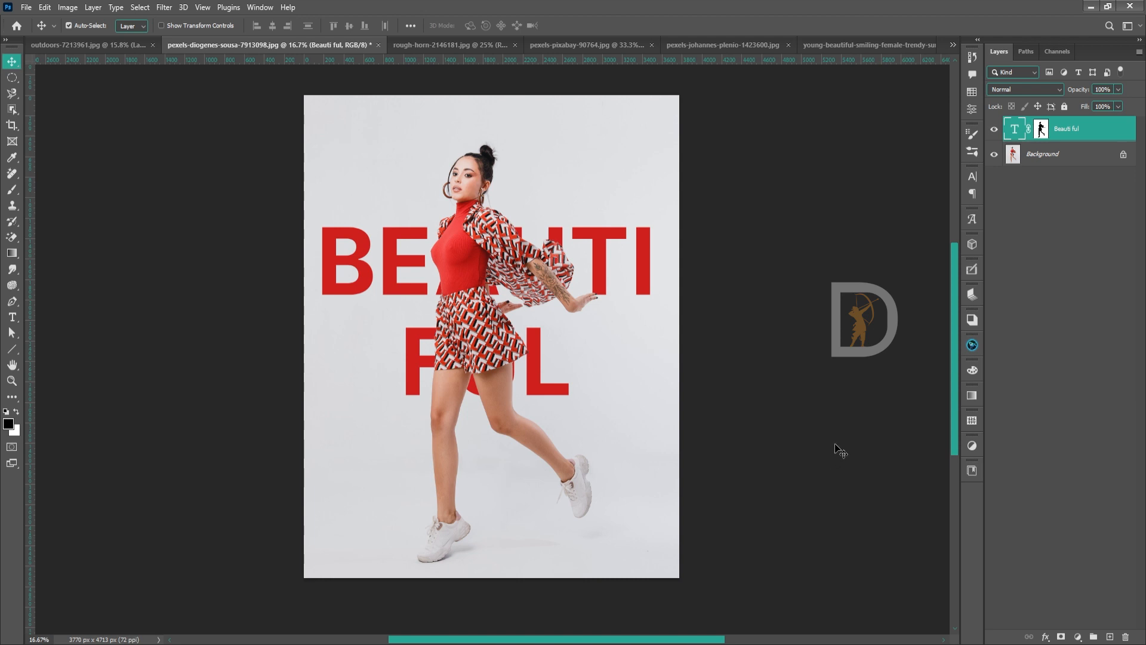
key(space)
drag(619, 384, 661, 410)
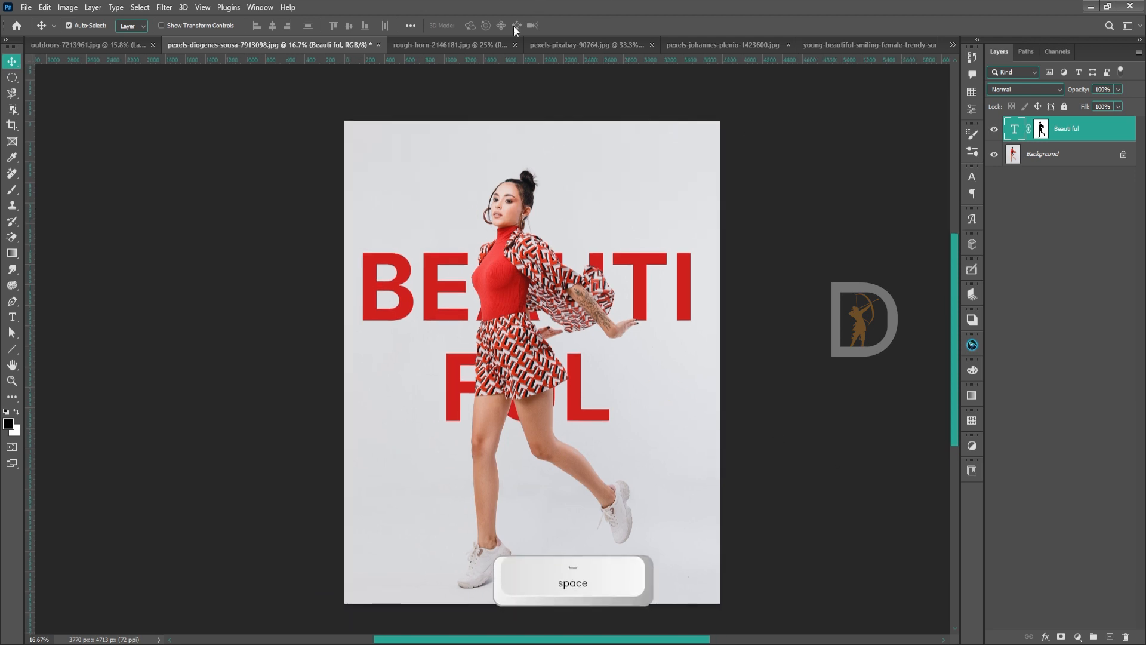
Switch to the mountain photo rough-horn-2146181.jpg and select the whole sky above the ridge with the Quick Selection tool.
click(454, 46)
drag(714, 445, 709, 421)
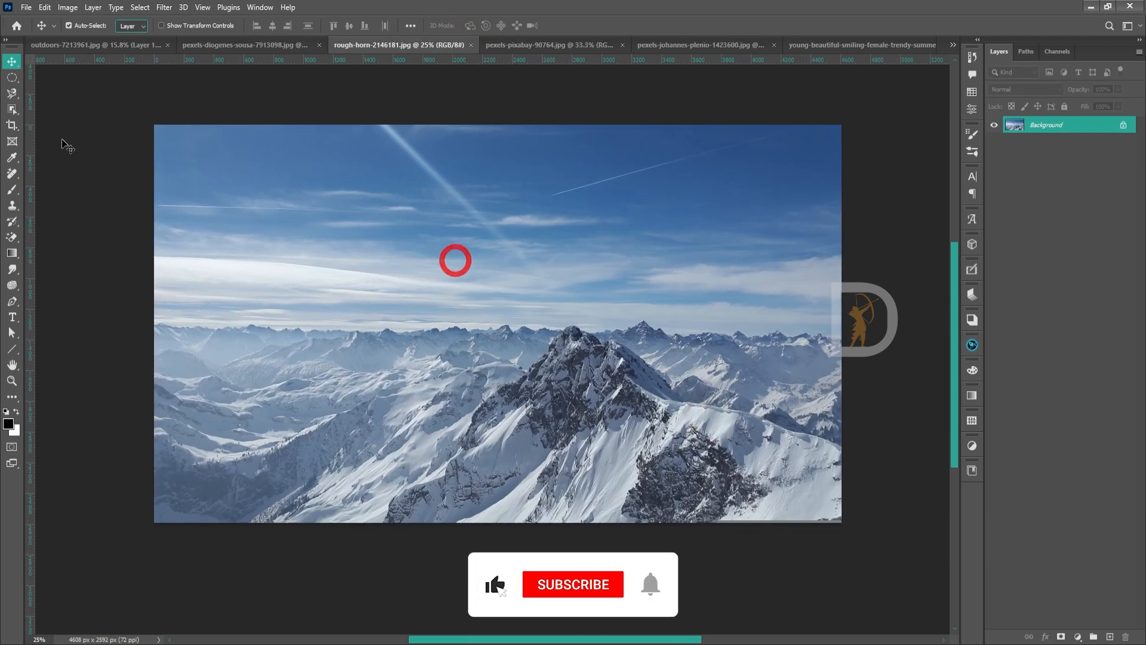
drag(12, 109, 77, 125)
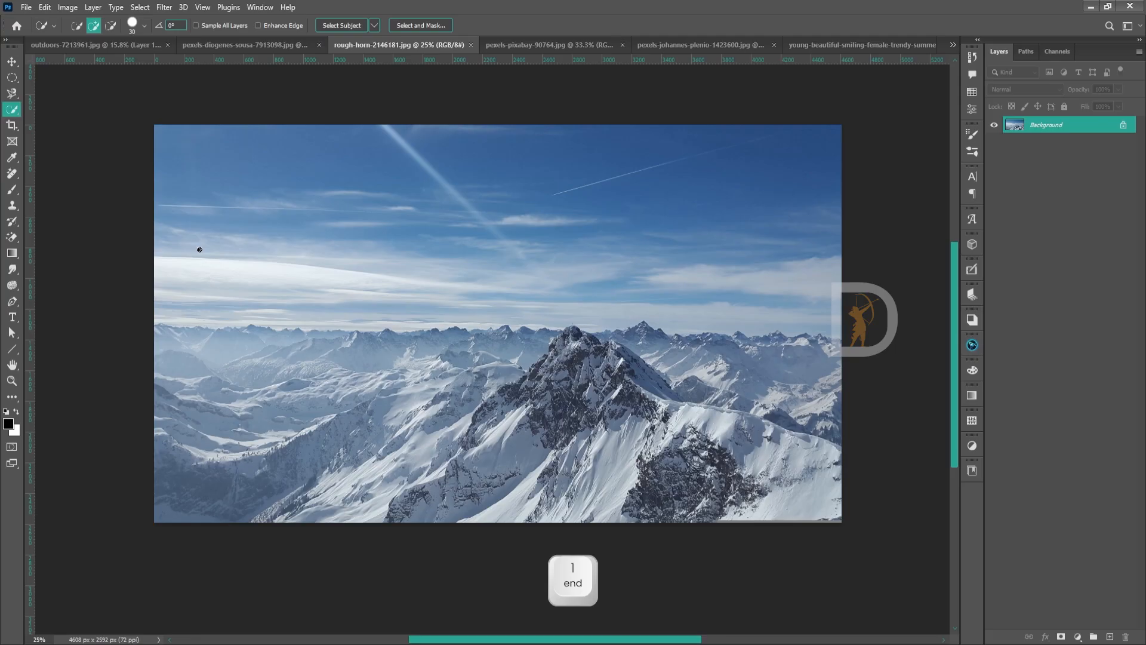
drag(199, 250, 786, 285)
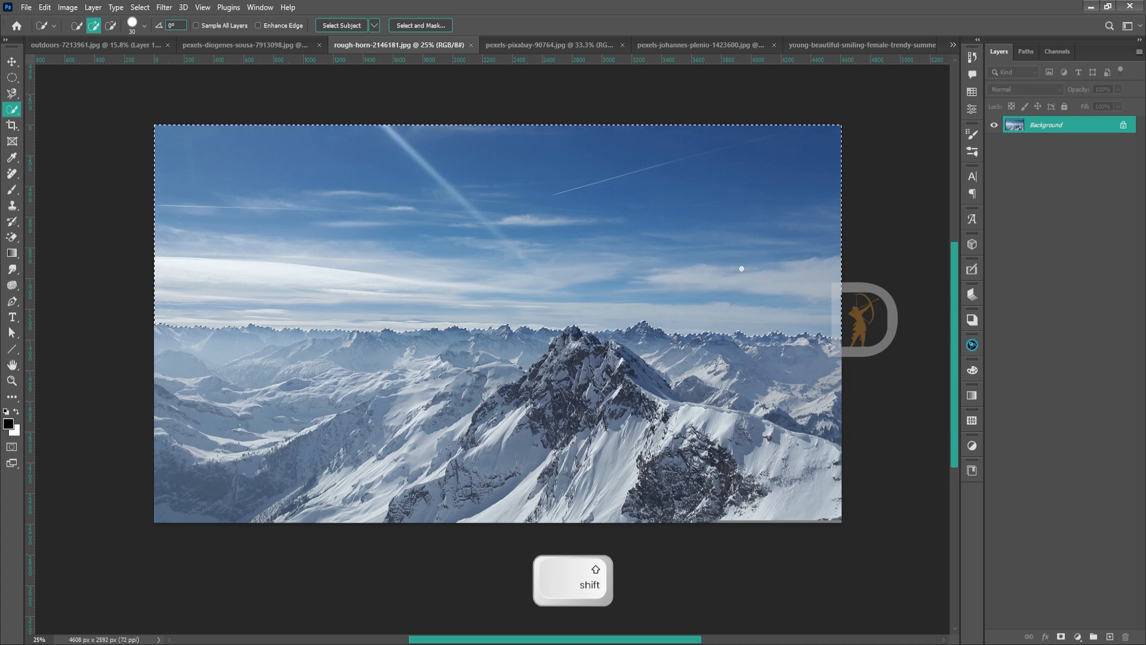
Add a layer mask from the sky selection and invert it so that only the mountains show.
click(1060, 637)
key(ctrl)
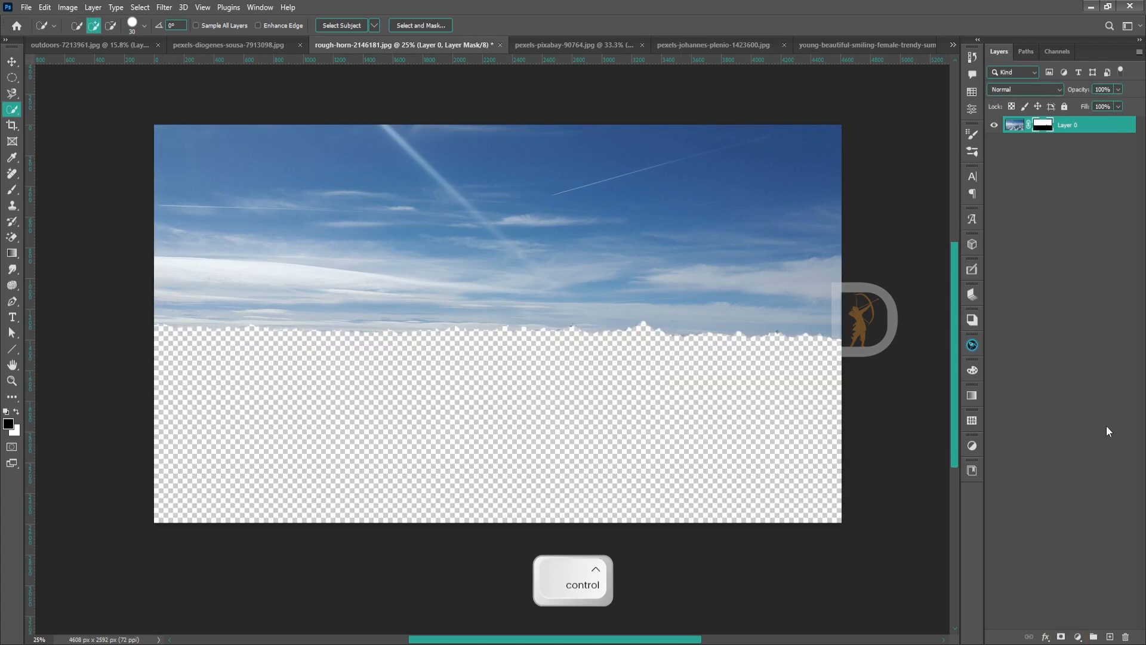
key(ctrl+i)
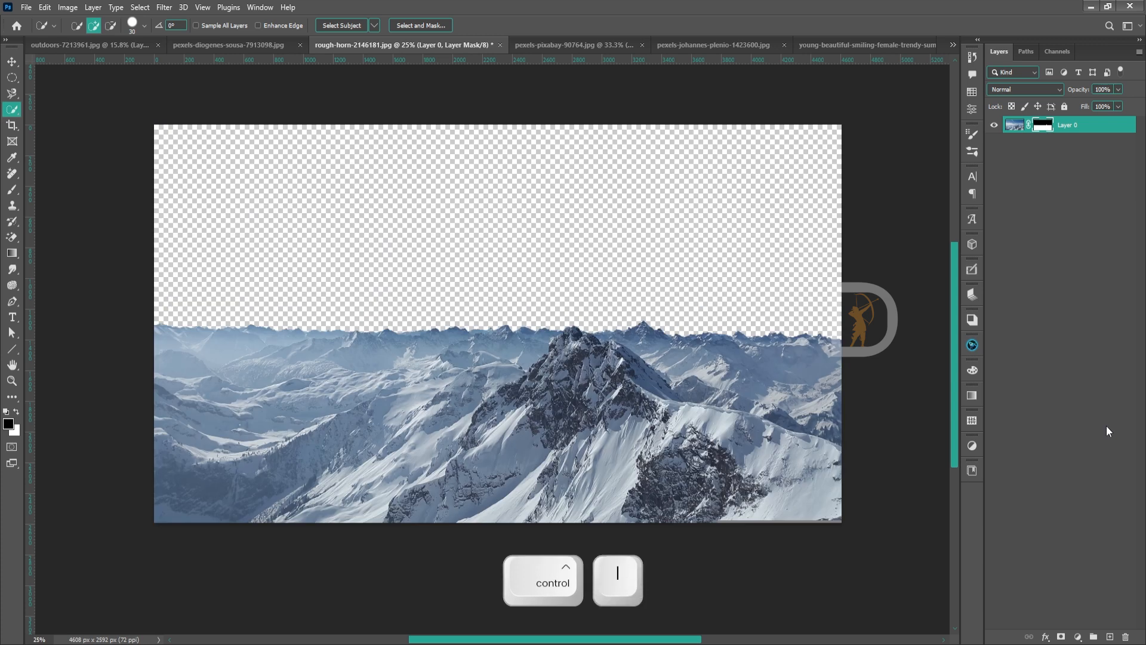
key(ctrl+i)
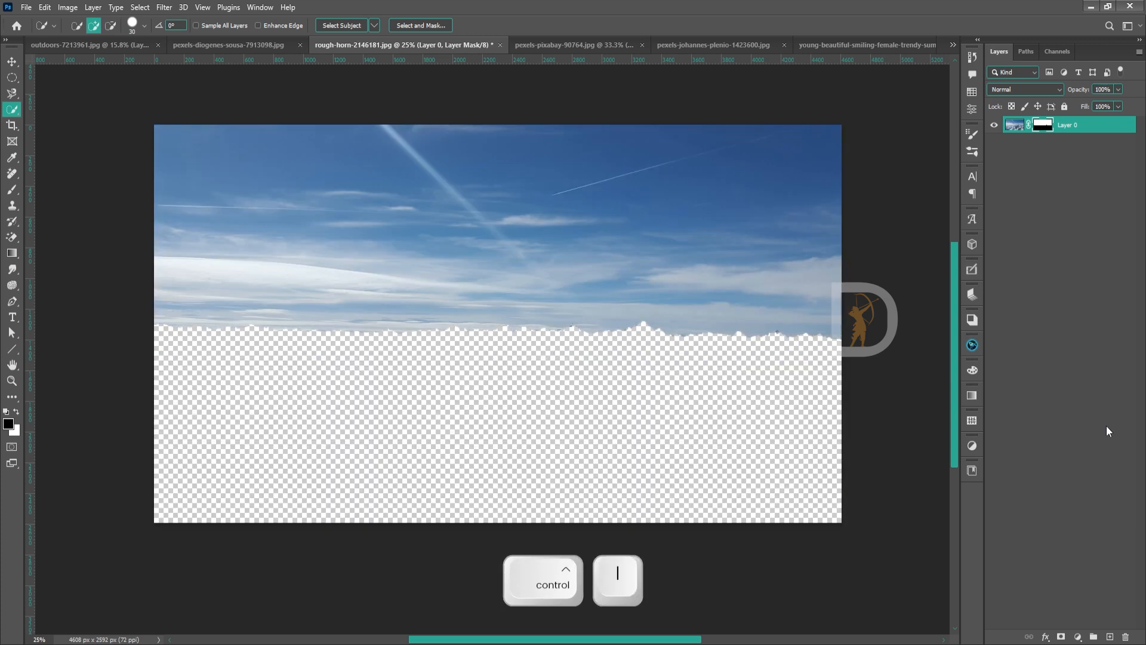
key(ctrl+i)
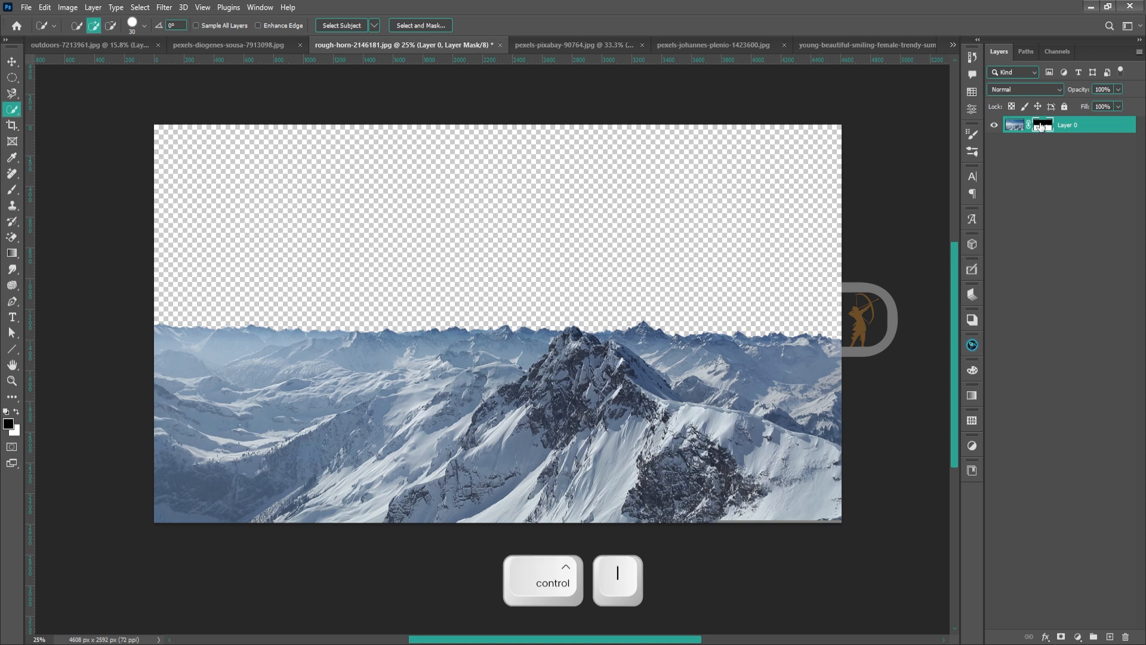
Open the recent file pexels-josh-sorenson-1154510.jpg with the stormy sky and copy the entire image.
click(557, 45)
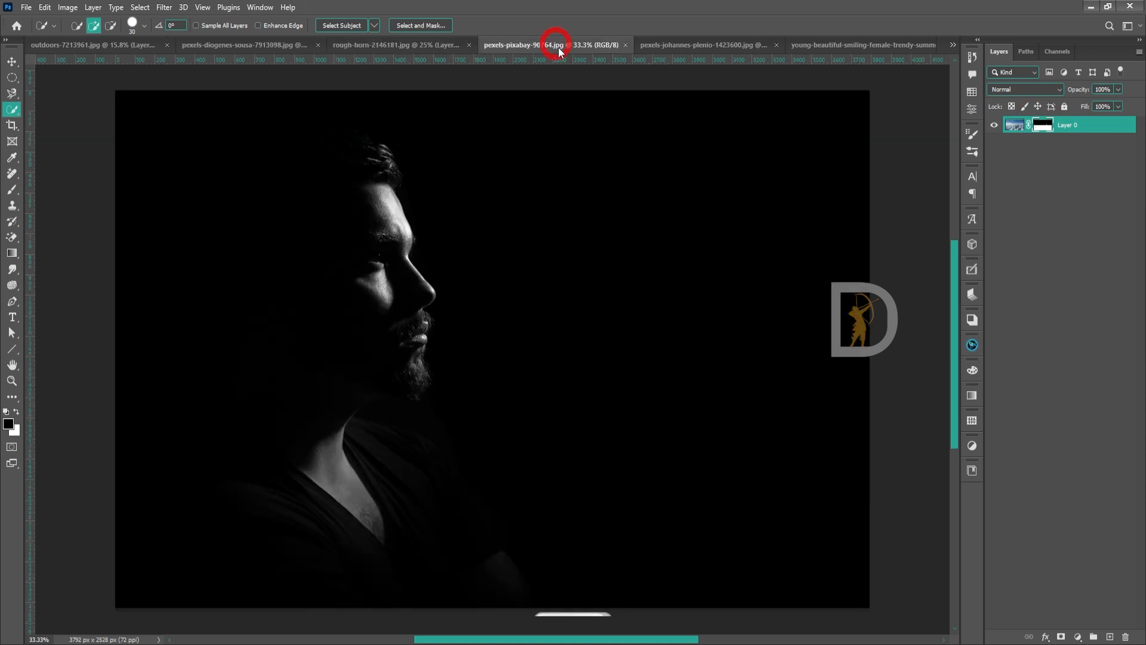
click(710, 45)
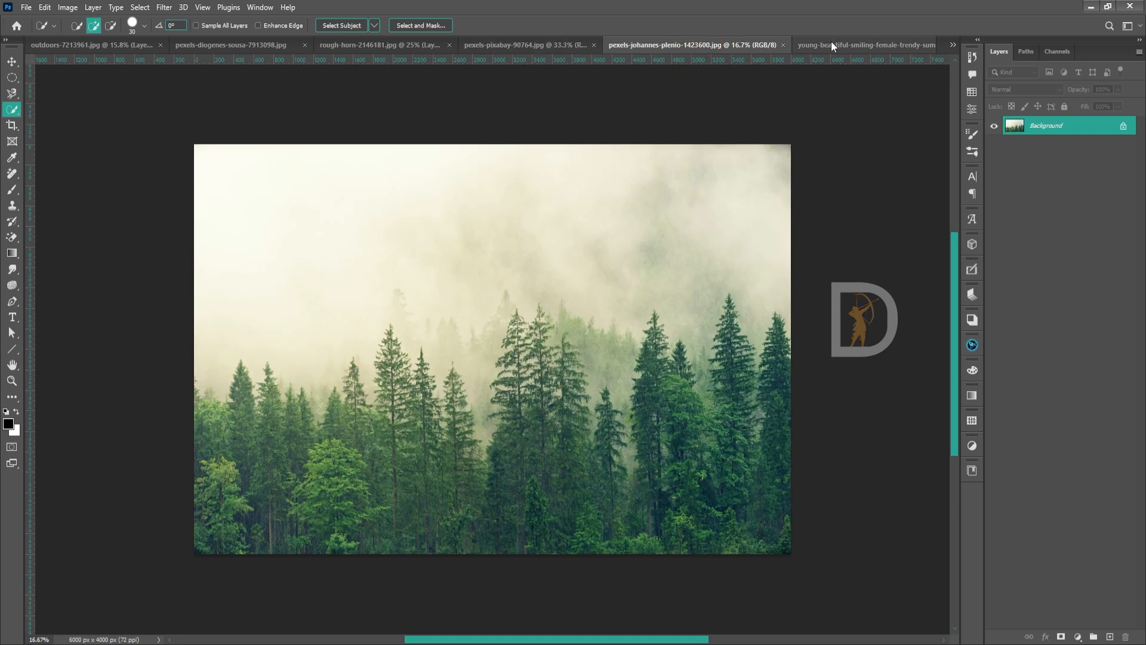
click(382, 43)
click(257, 45)
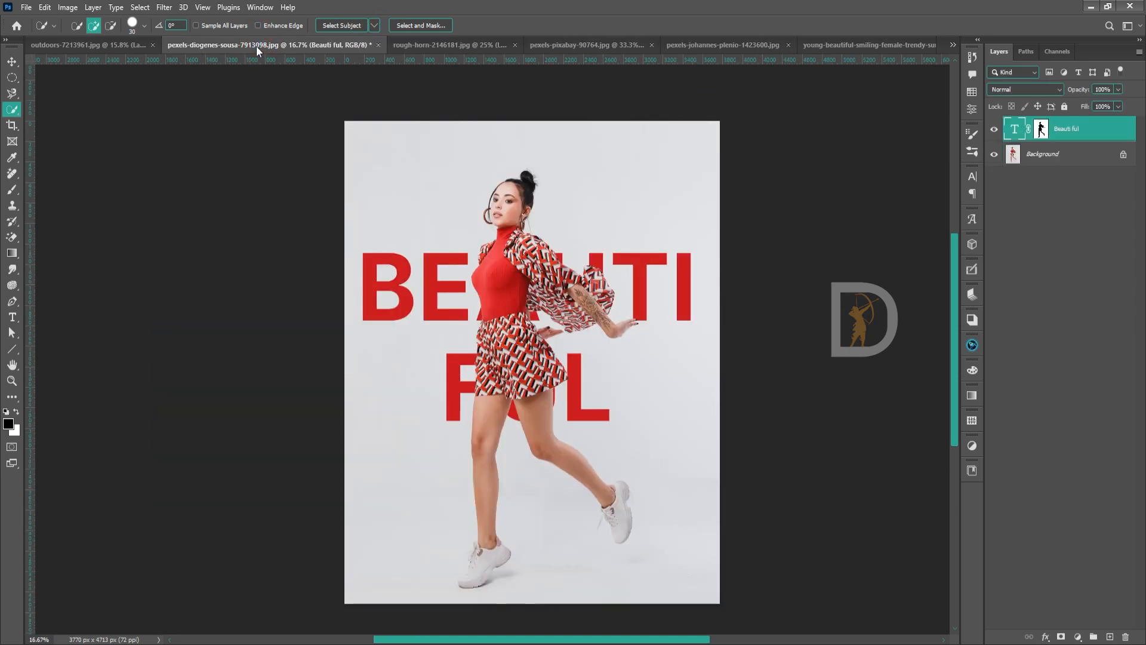
click(15, 26)
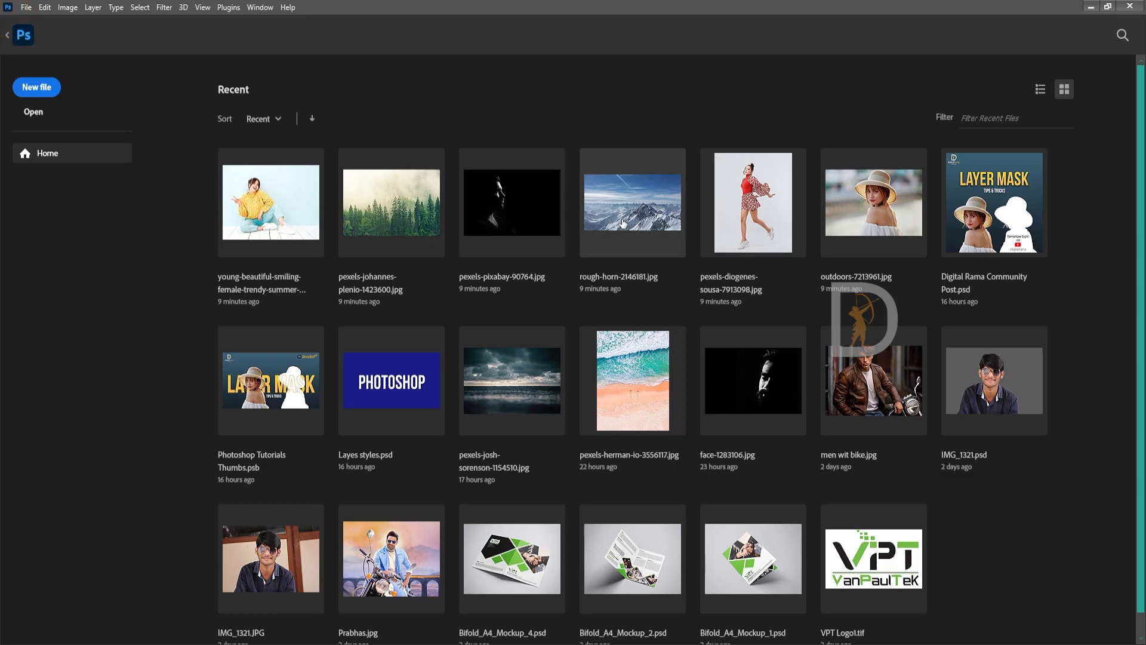
click(510, 382)
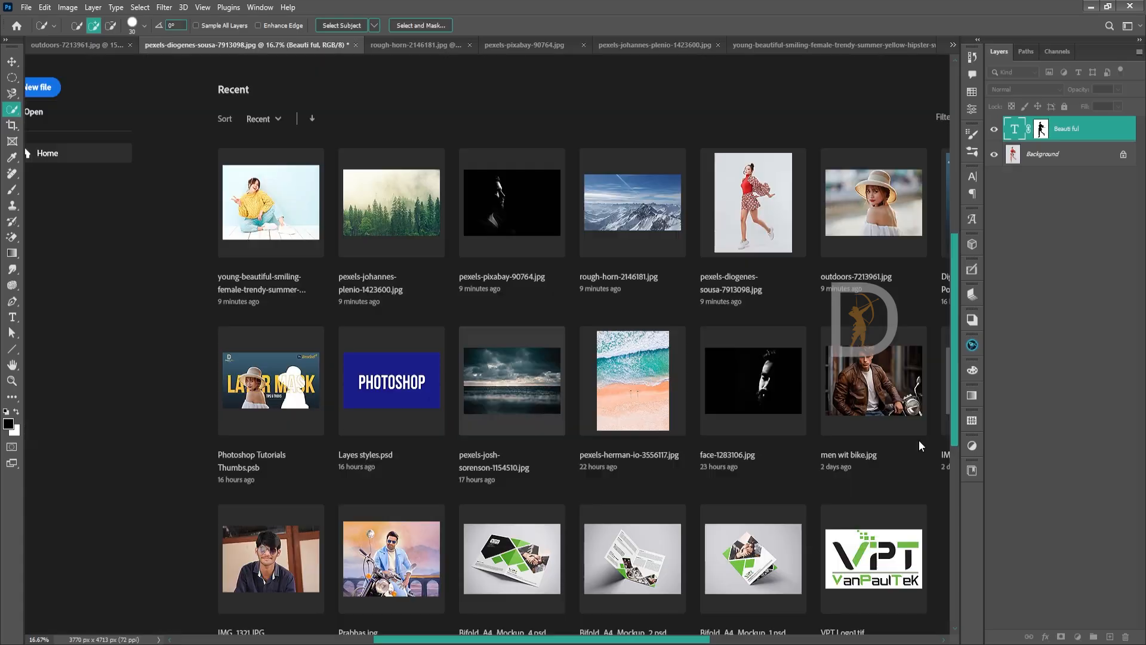
key(ctrl+a)
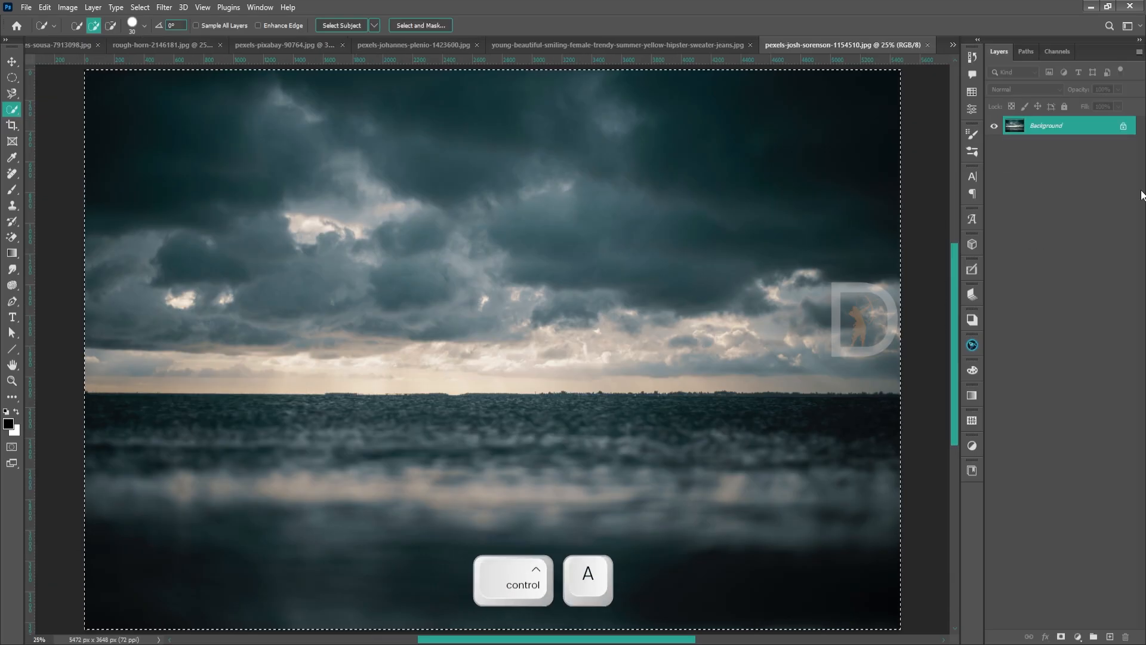
key(ctrl+c)
Paste the stormy sky into rough-horn-2146181.jpg and place its layer below the masked mountain layer.
click(385, 45)
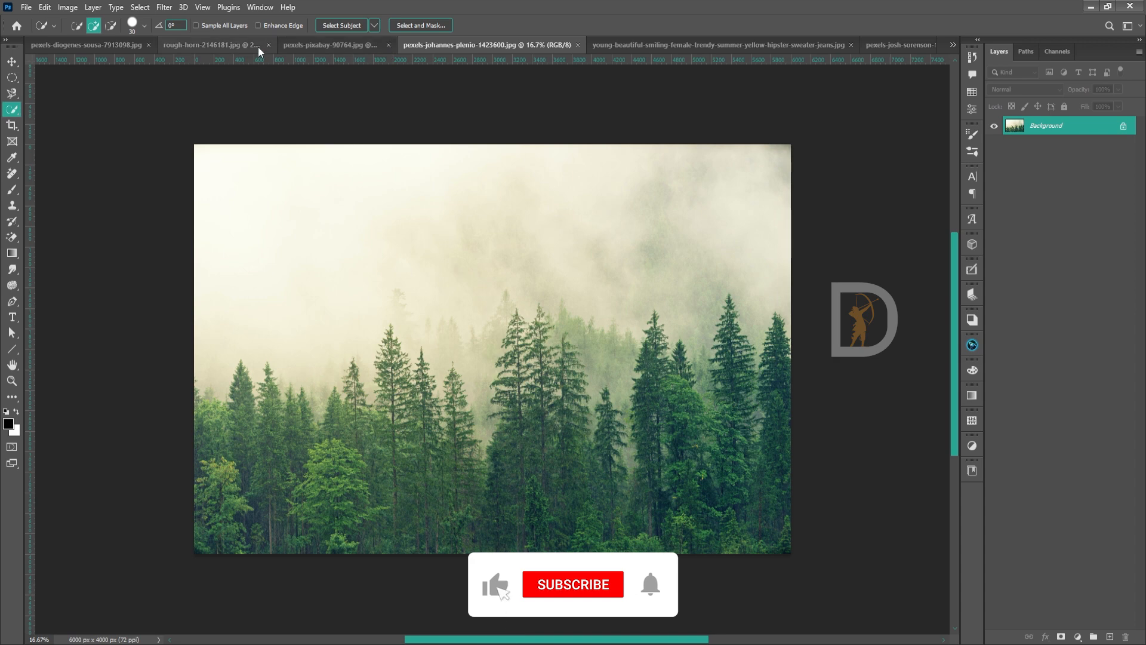
click(257, 46)
click(392, 45)
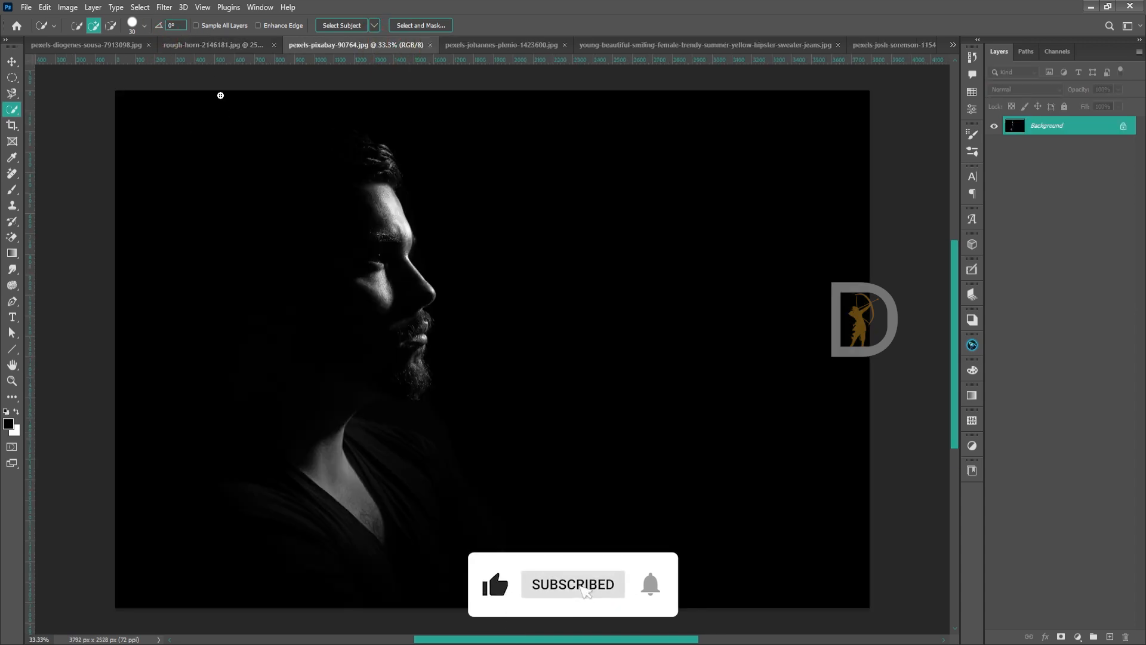
click(212, 45)
key(ctrl+v)
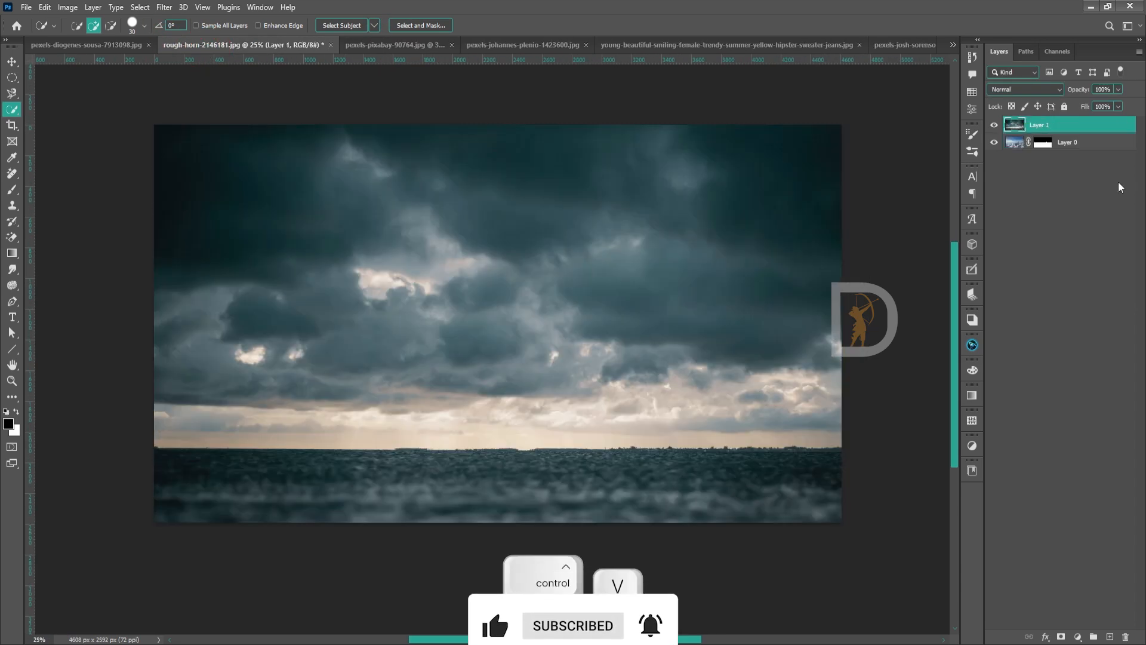
drag(1082, 127, 1083, 216)
Move the stormy sky up until its bright horizon meets the mountain ridge.
key(v)
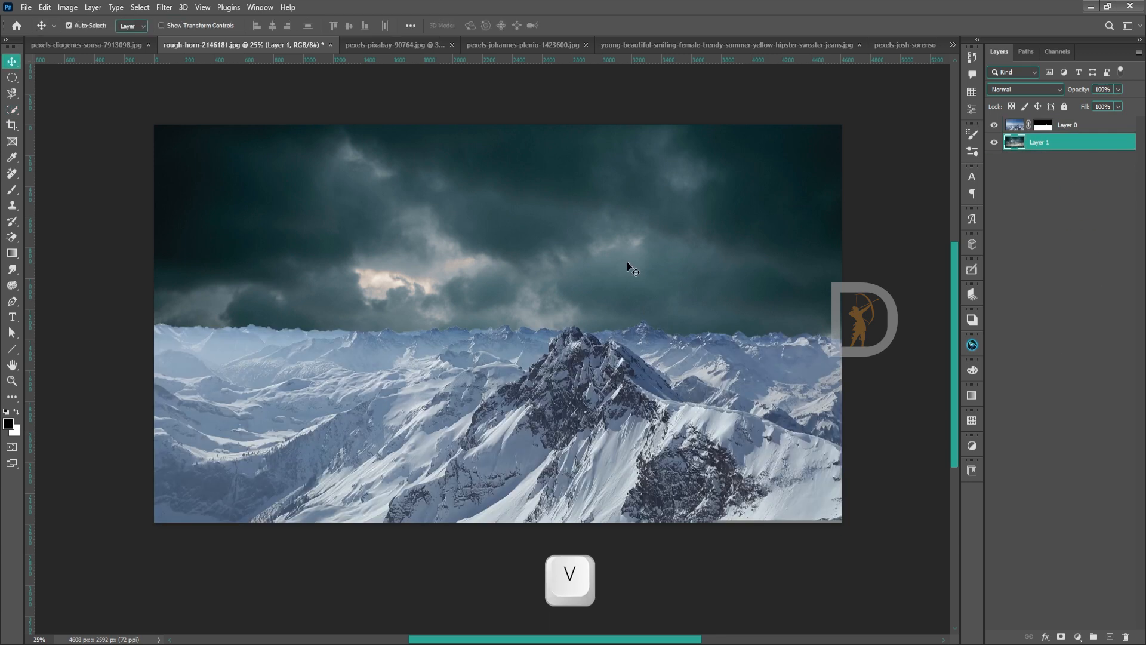
drag(655, 263, 651, 172)
key(space)
drag(655, 380, 656, 383)
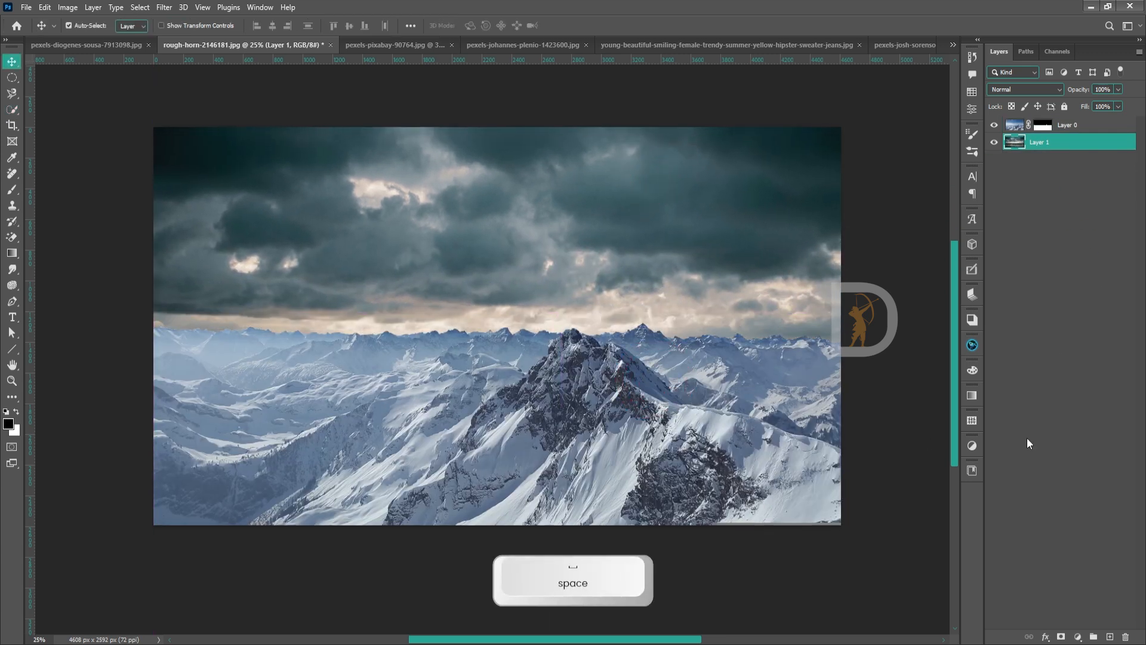
Add a Curves adjustment layer, place it above the mountain layer and clip it to that layer.
click(1078, 636)
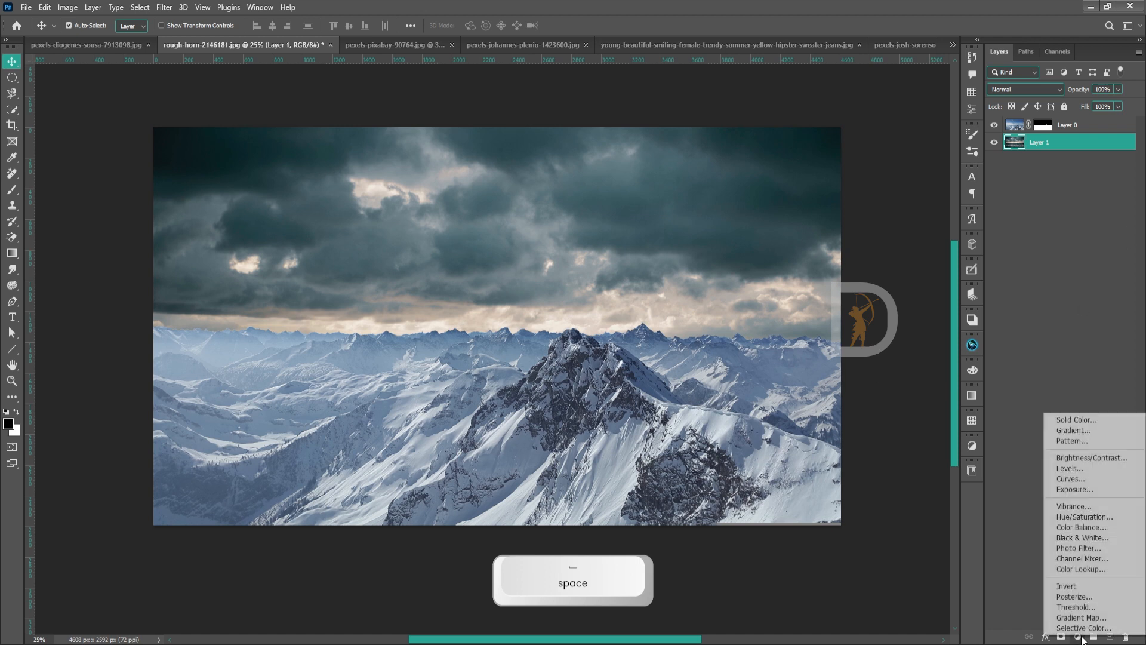
click(1077, 479)
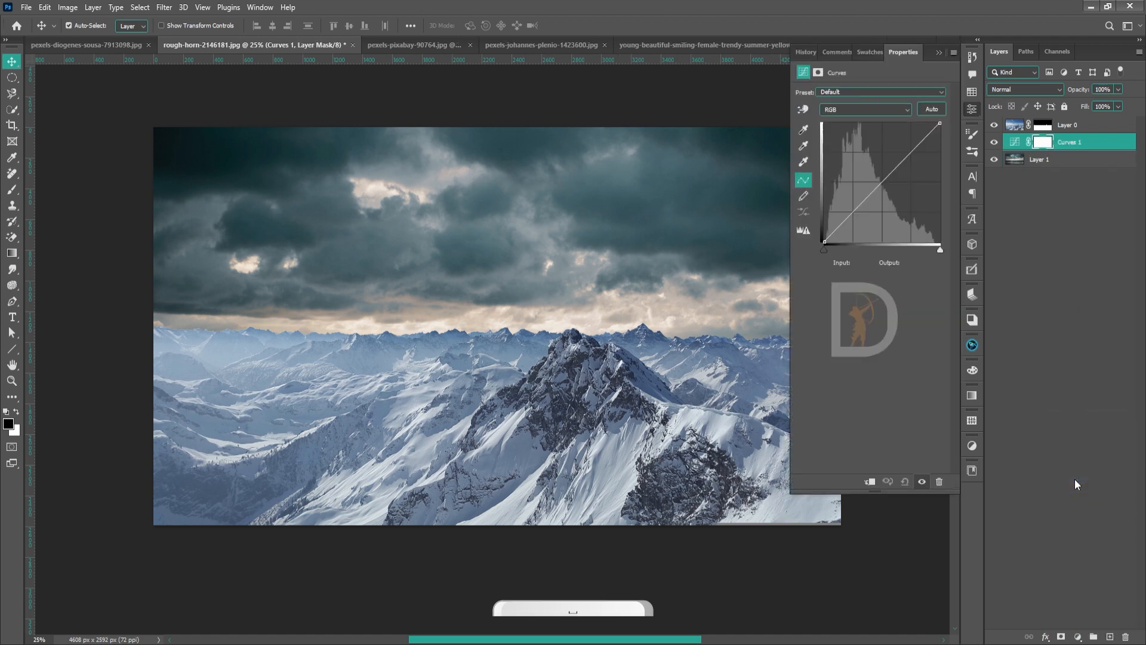
click(1072, 129)
alt+click(1027, 127)
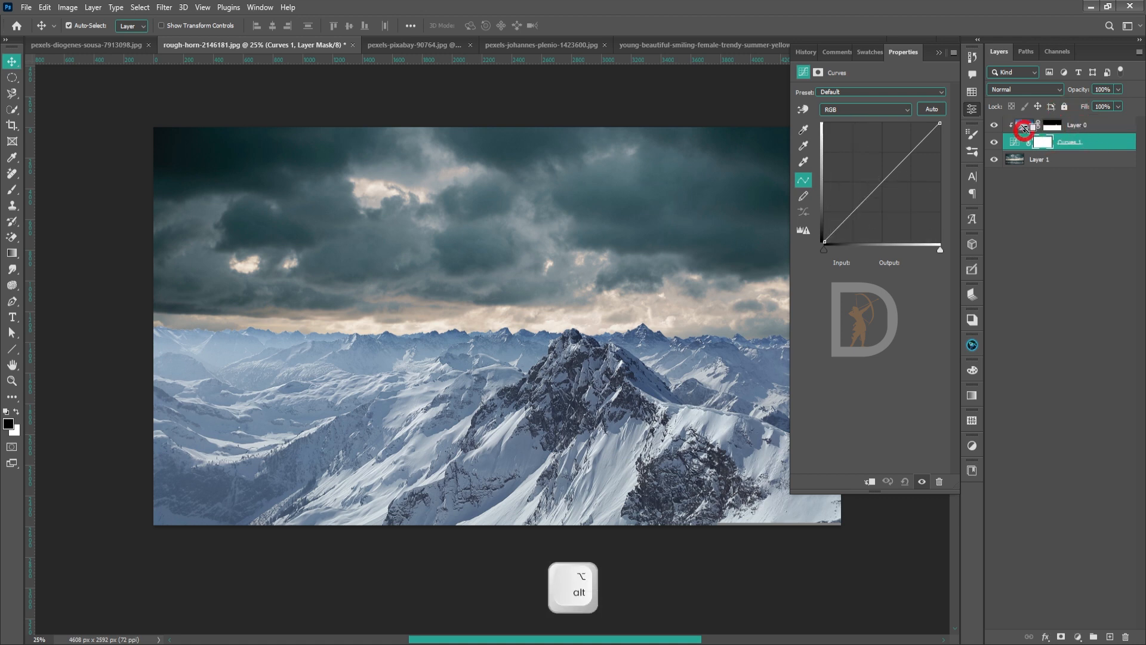
alt+click(1029, 136)
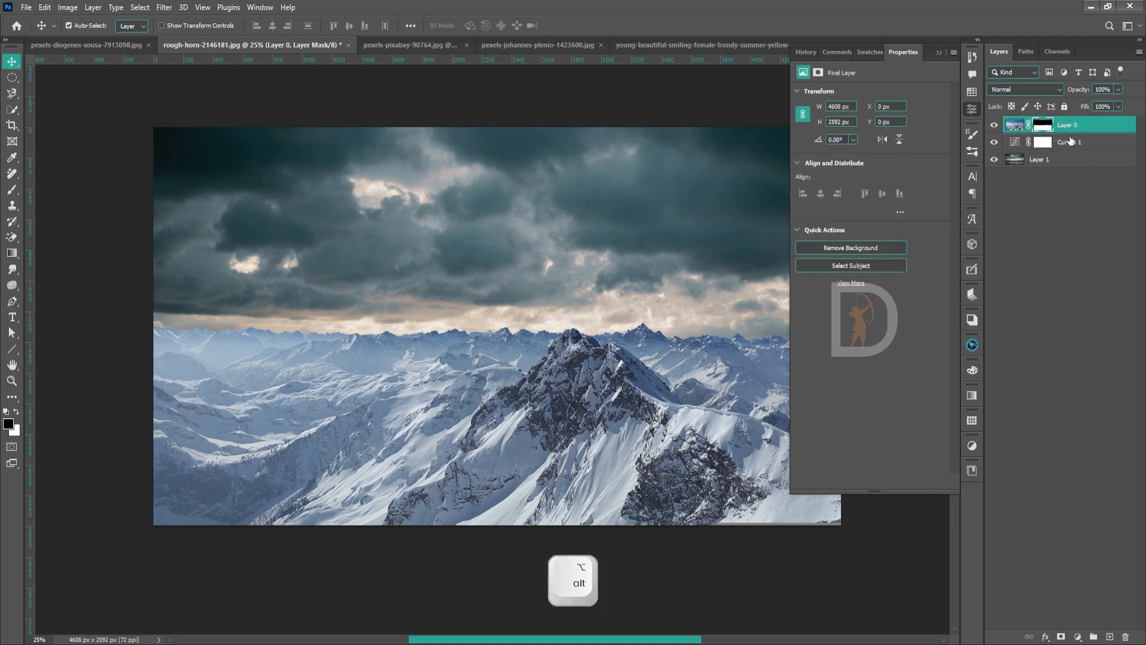
drag(1069, 149, 1063, 118)
alt+click(1025, 133)
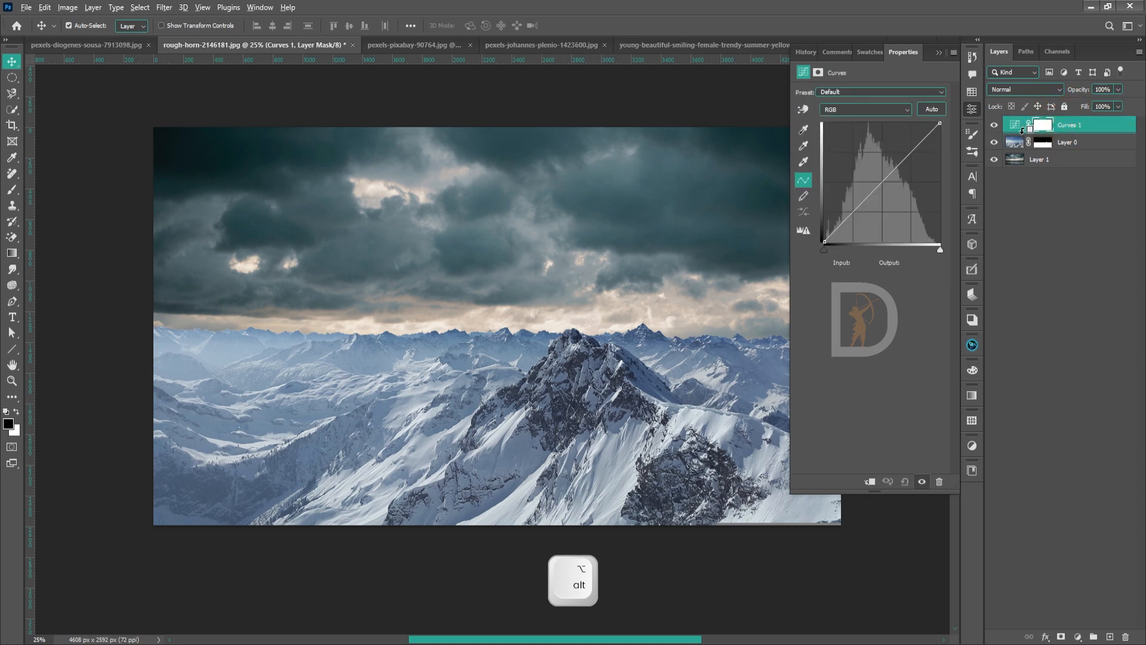
Set the RGB curve's black point to input 67, output 0, and raise the Blue curve's midpoint to input 137, output 147.
drag(823, 249, 853, 253)
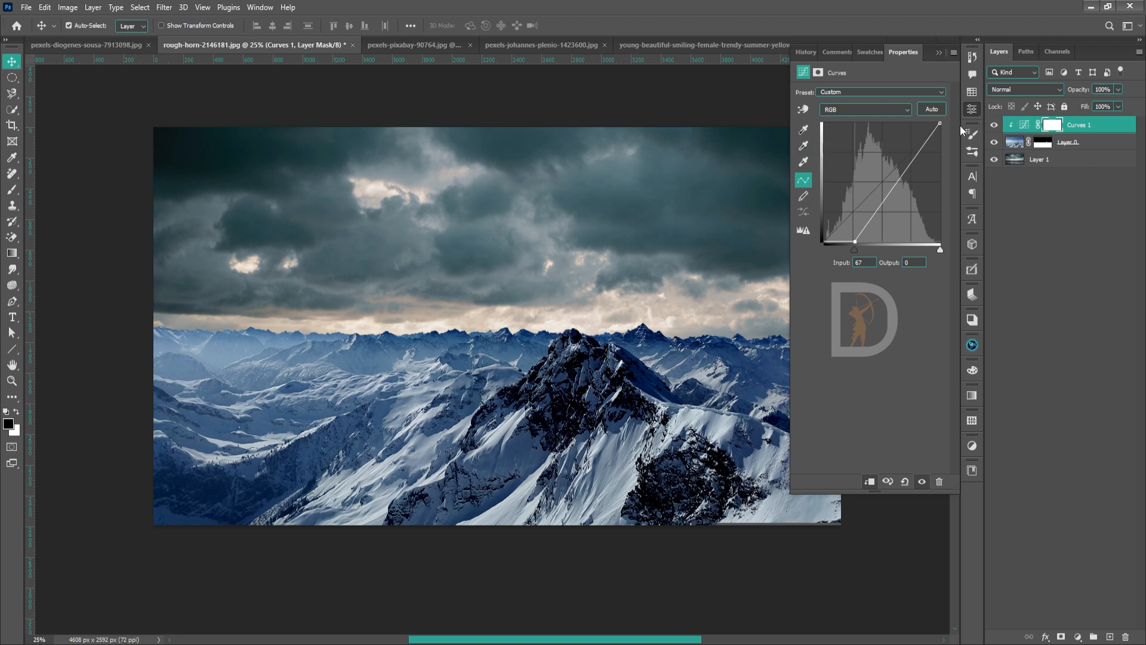
click(866, 109)
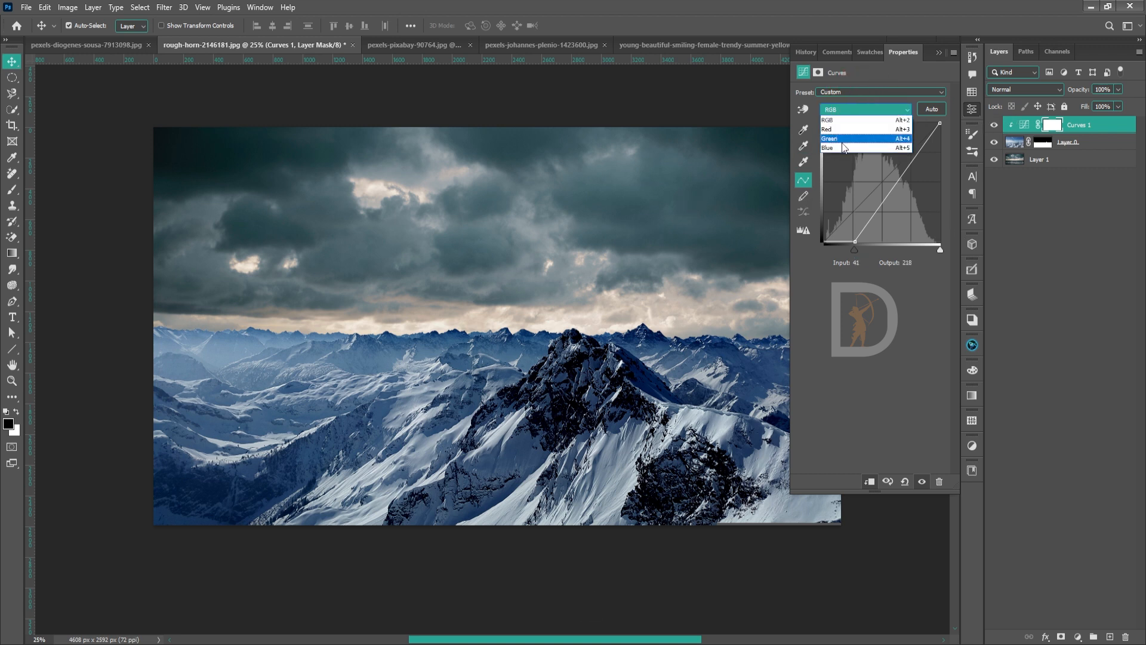
click(846, 148)
mouse_move(881, 178)
mouse_down()
mouse_move(879, 154)
mouse_move(886, 174)
mouse_up()
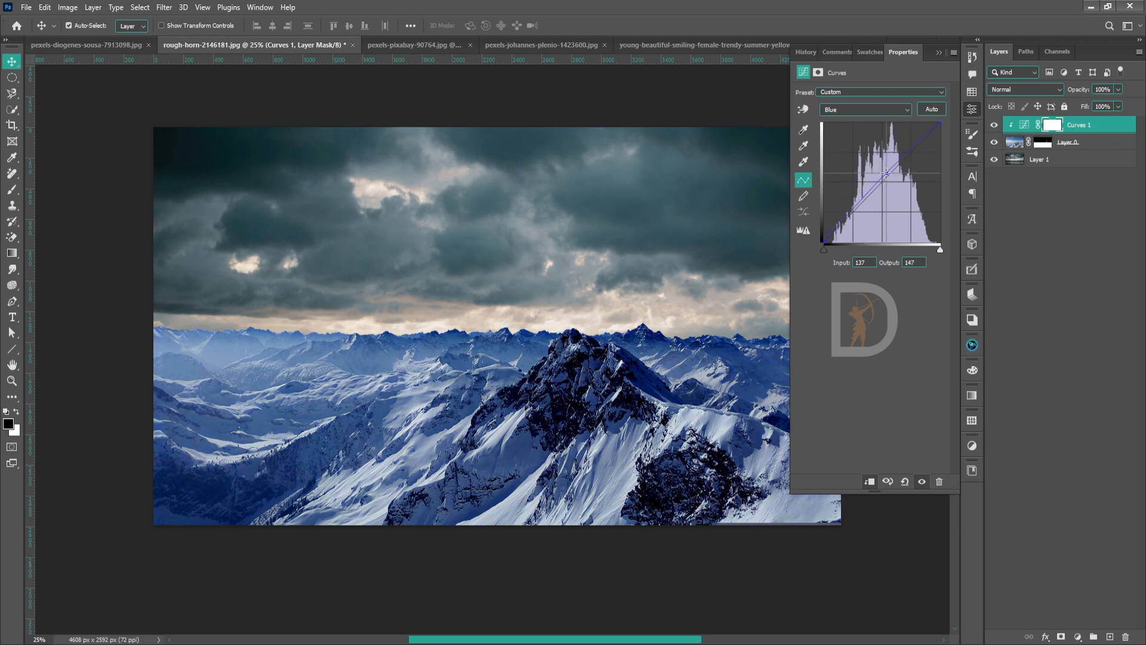
Raise the Green curve's midpoint to input 112, output 138, close the curve settings and deselect the layers.
click(862, 108)
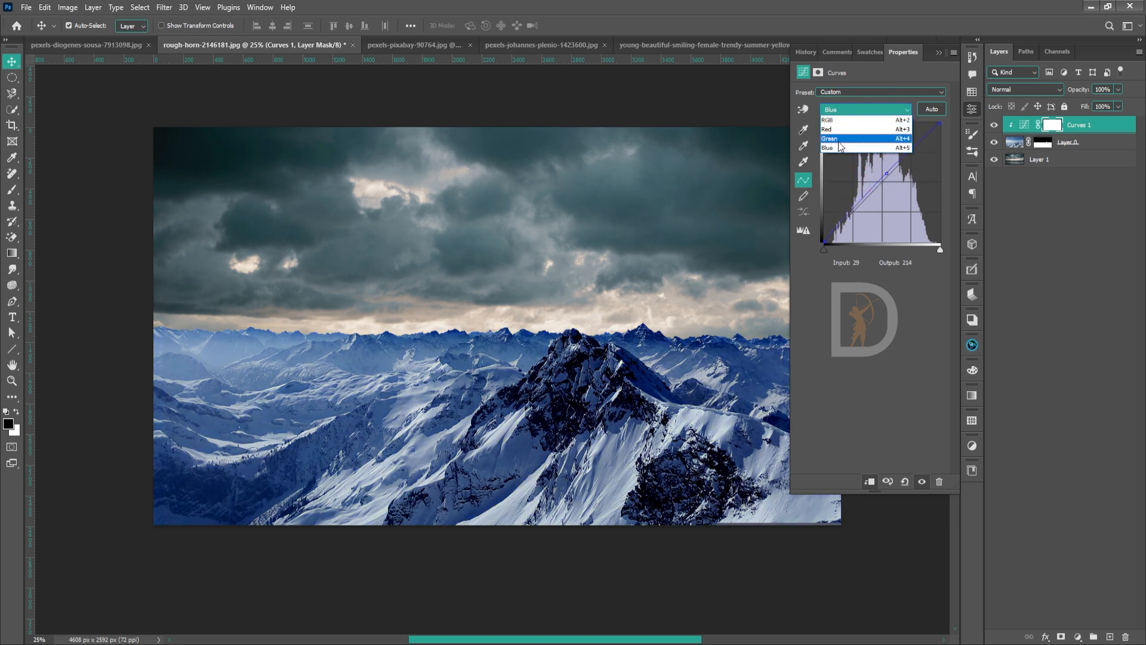
click(847, 138)
drag(880, 185, 877, 178)
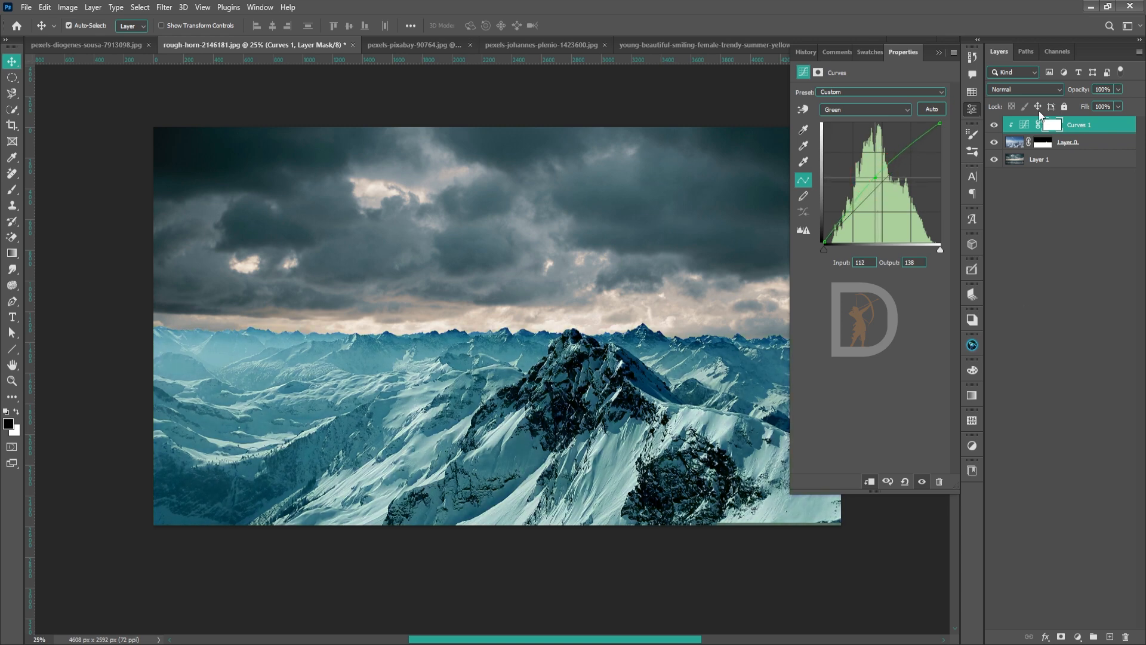
click(972, 109)
click(1052, 252)
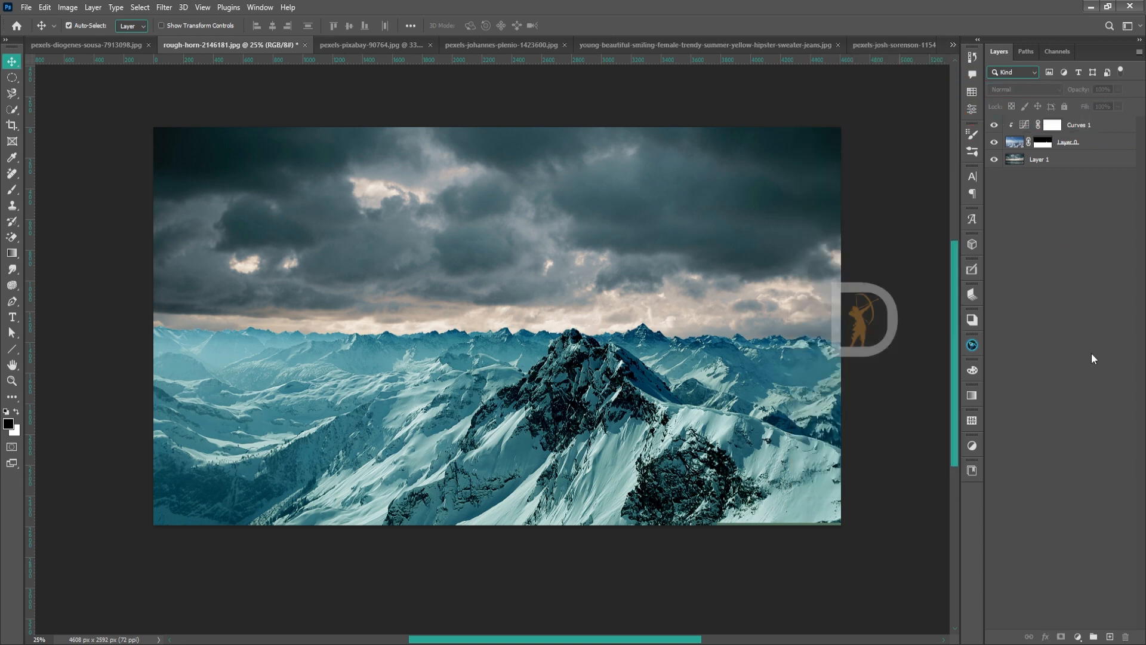
Delete the stormy sky layer and the Curves adjustment, and remove the mountain layer's mask.
click(1052, 161)
ctrl+click(1060, 129)
key(Delete)
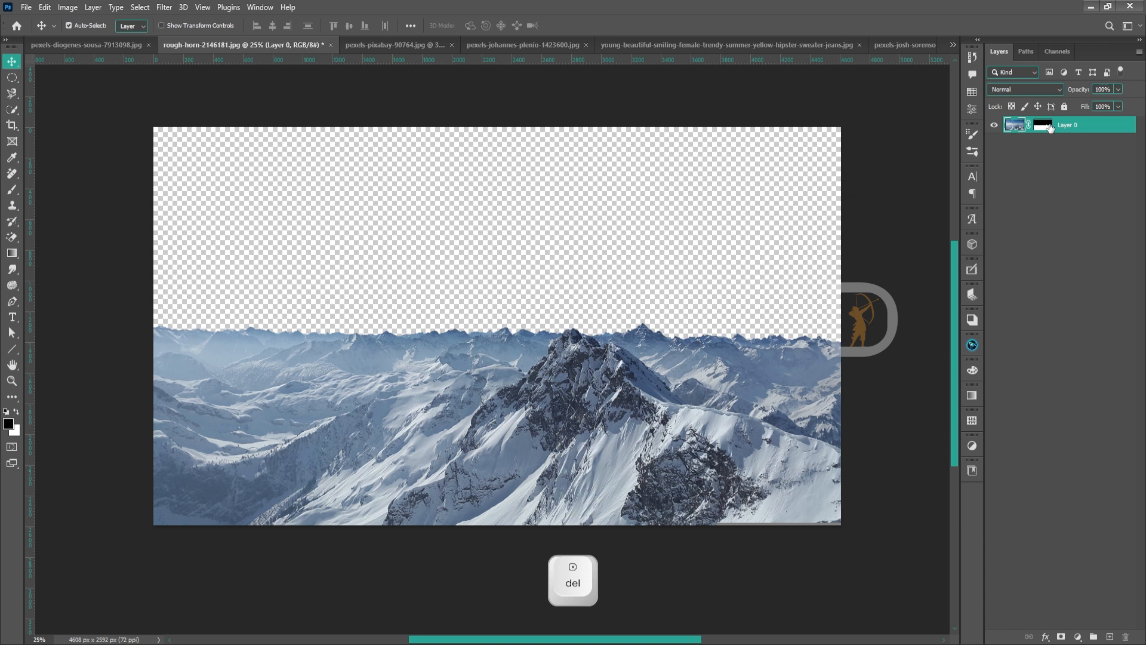
shift+click(1047, 125)
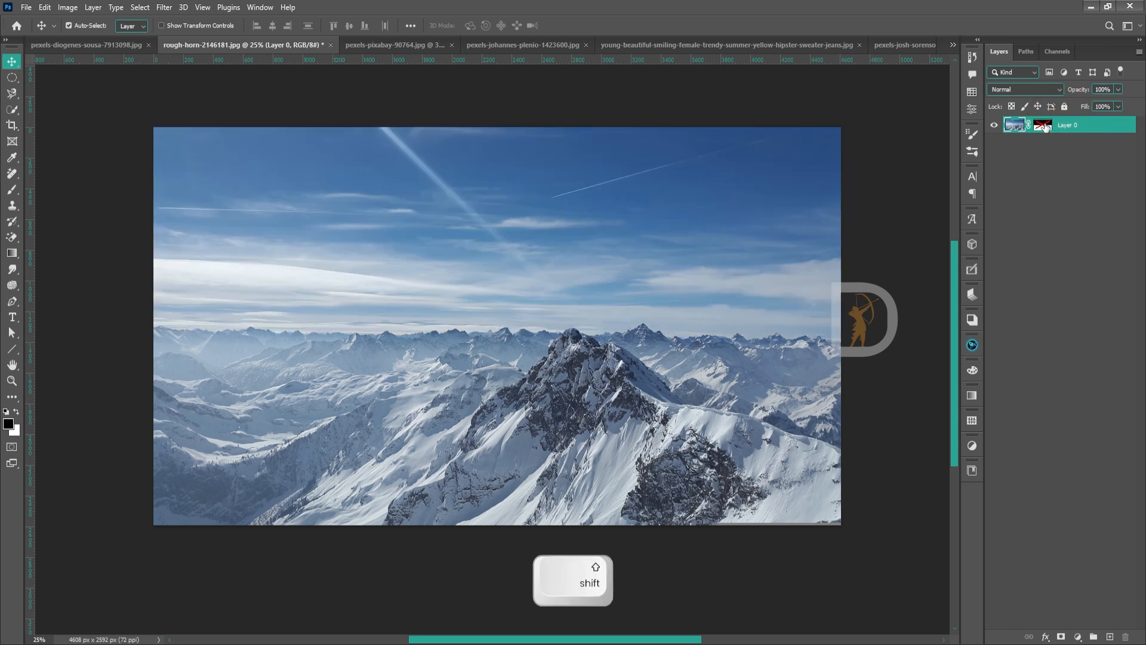
right_click(1047, 125)
click(1054, 151)
Replace the mountain photo's sky with the dark blue wispy-cloud preset using Sky Replacement, output to new layers.
click(64, 8)
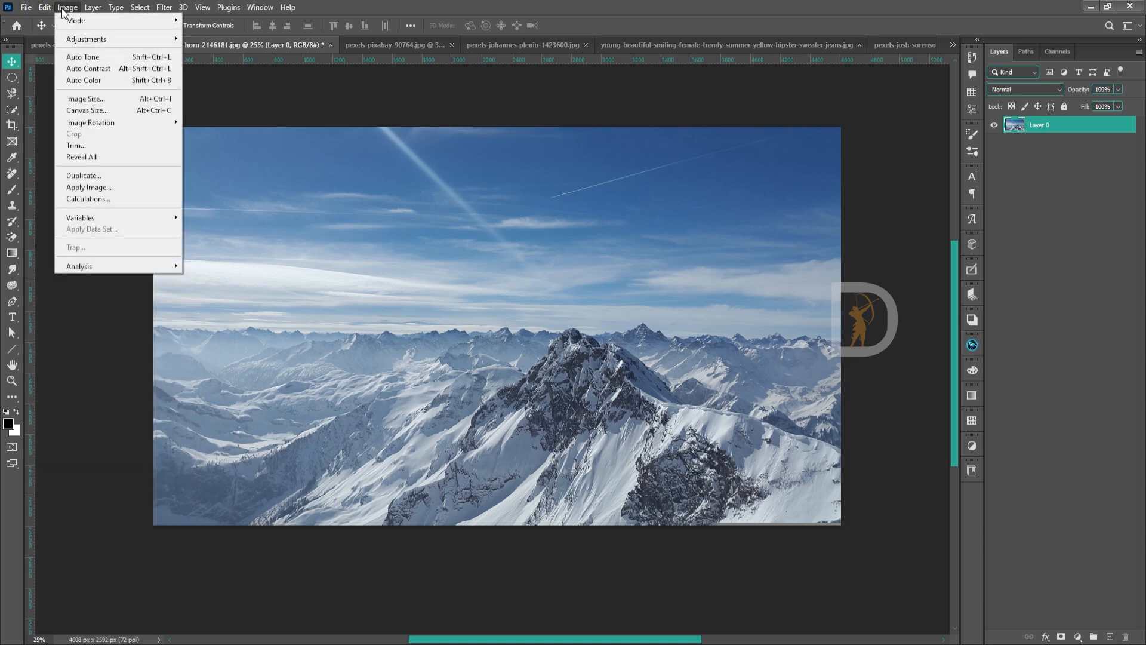
mouse_move(47, 8)
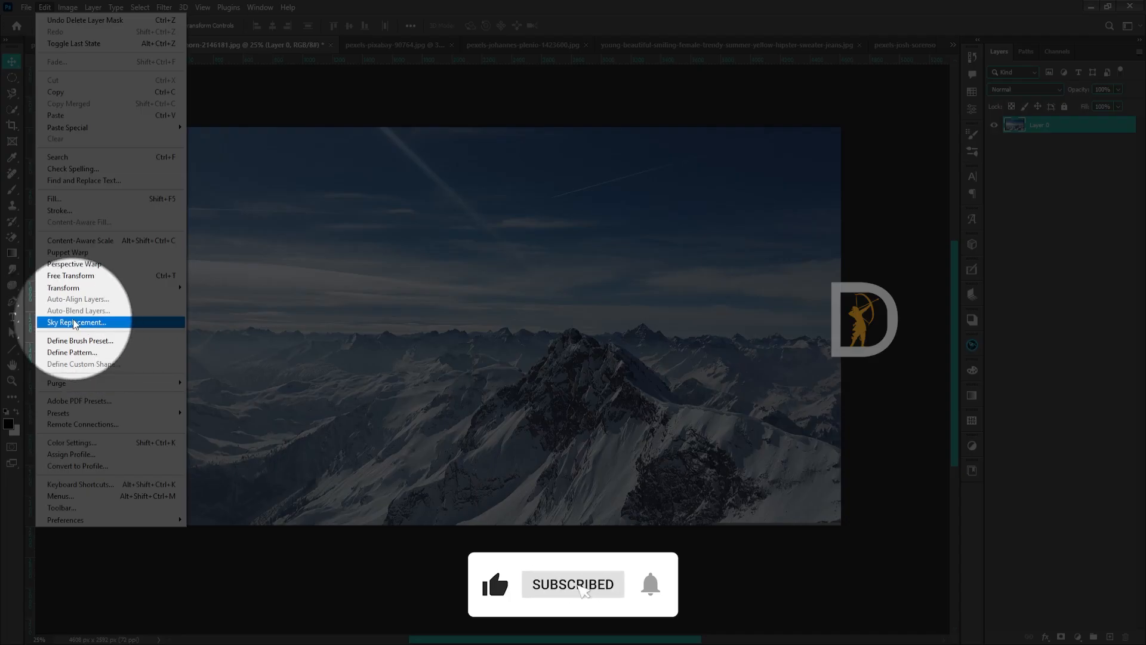
click(71, 323)
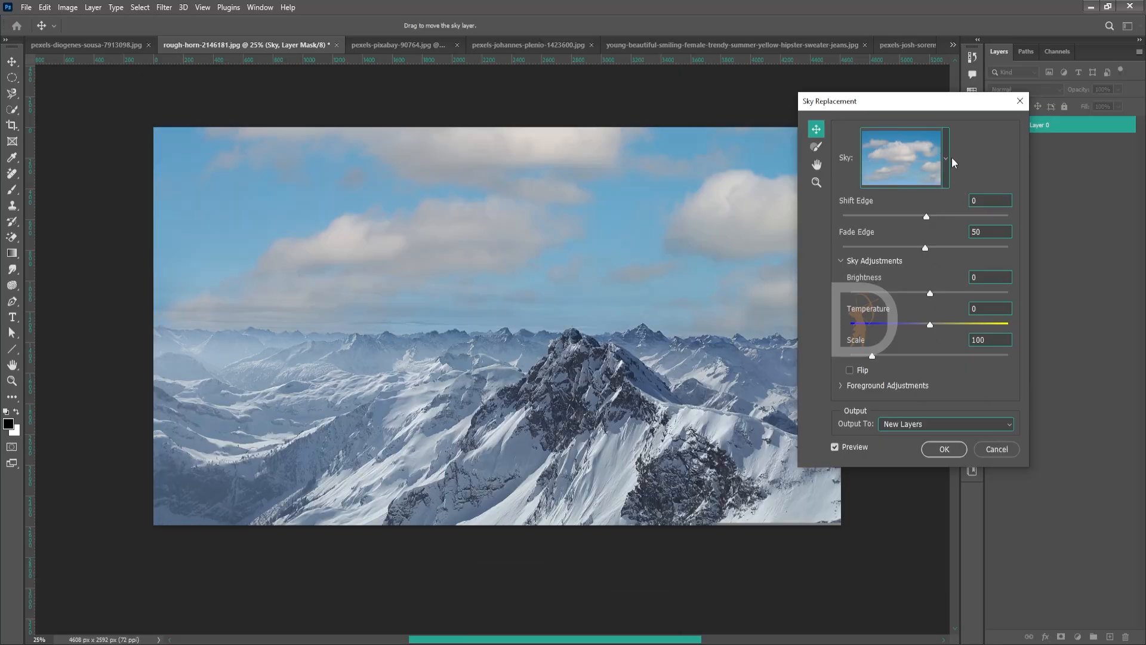
click(950, 157)
scroll(892, 424, down, 2)
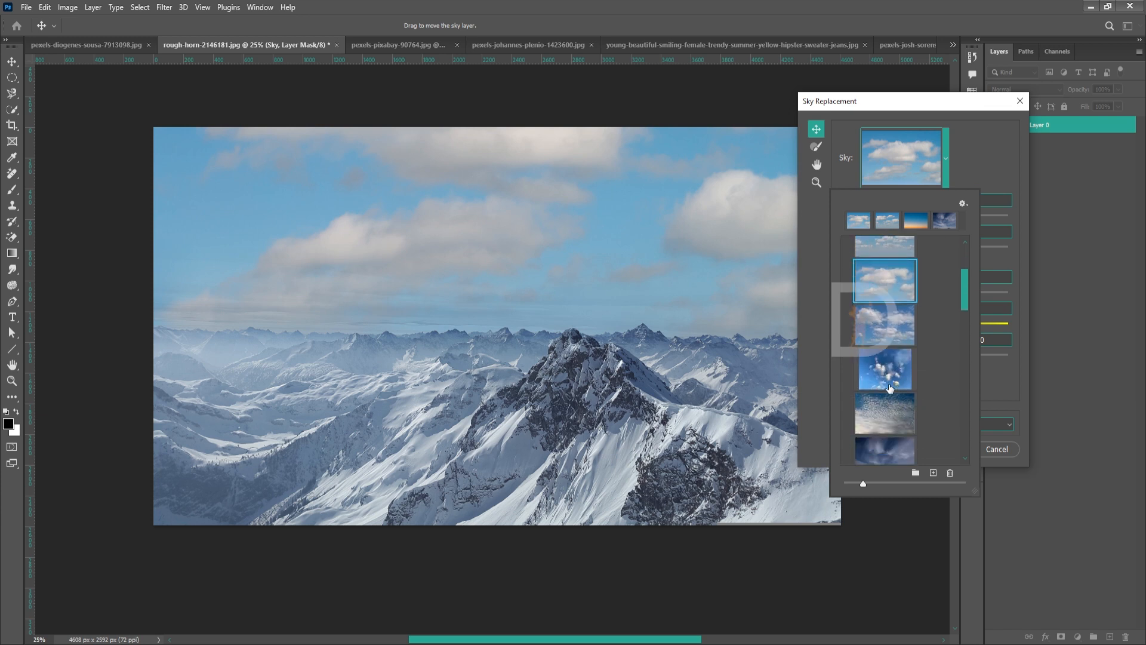
click(889, 387)
scroll(889, 412, down, 1)
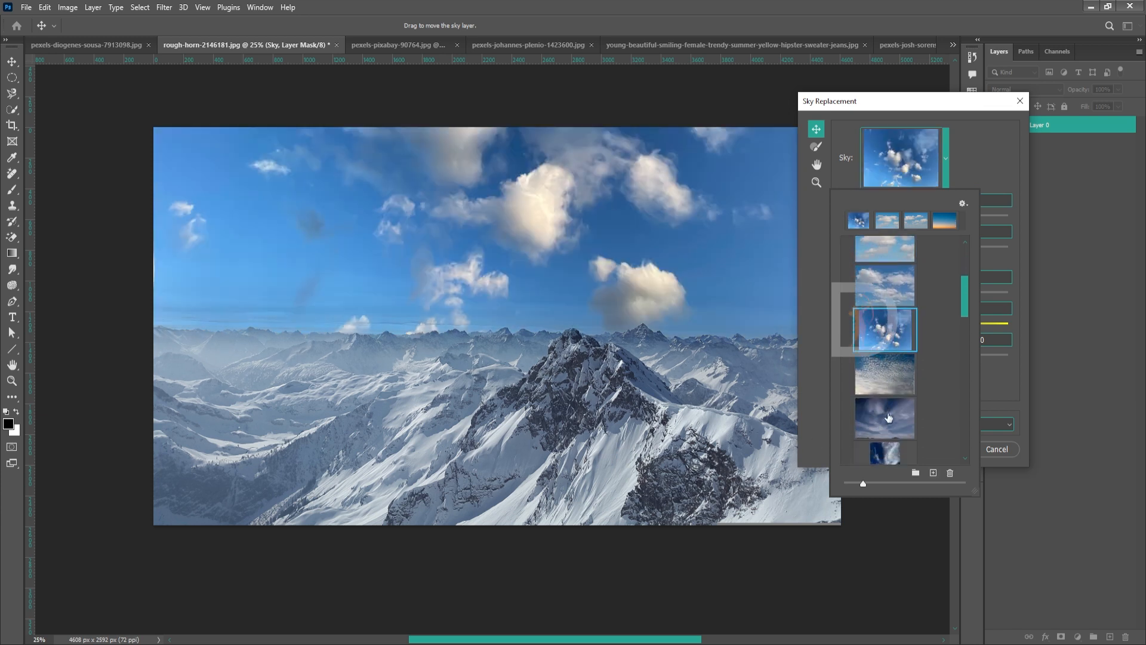
click(883, 422)
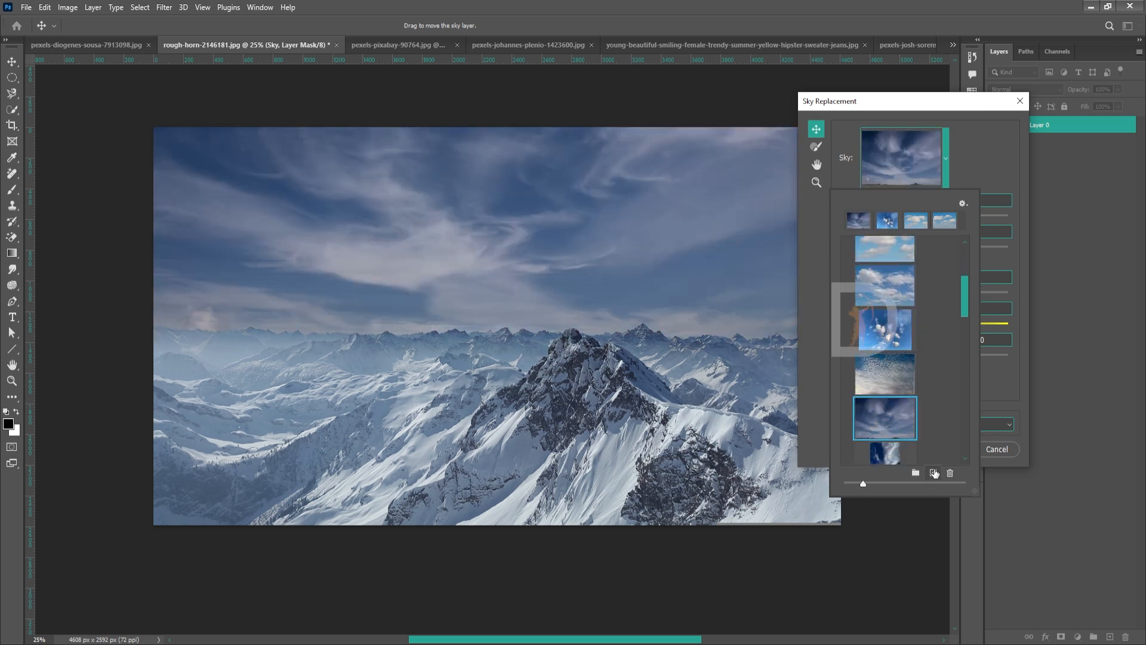
click(1006, 374)
click(943, 452)
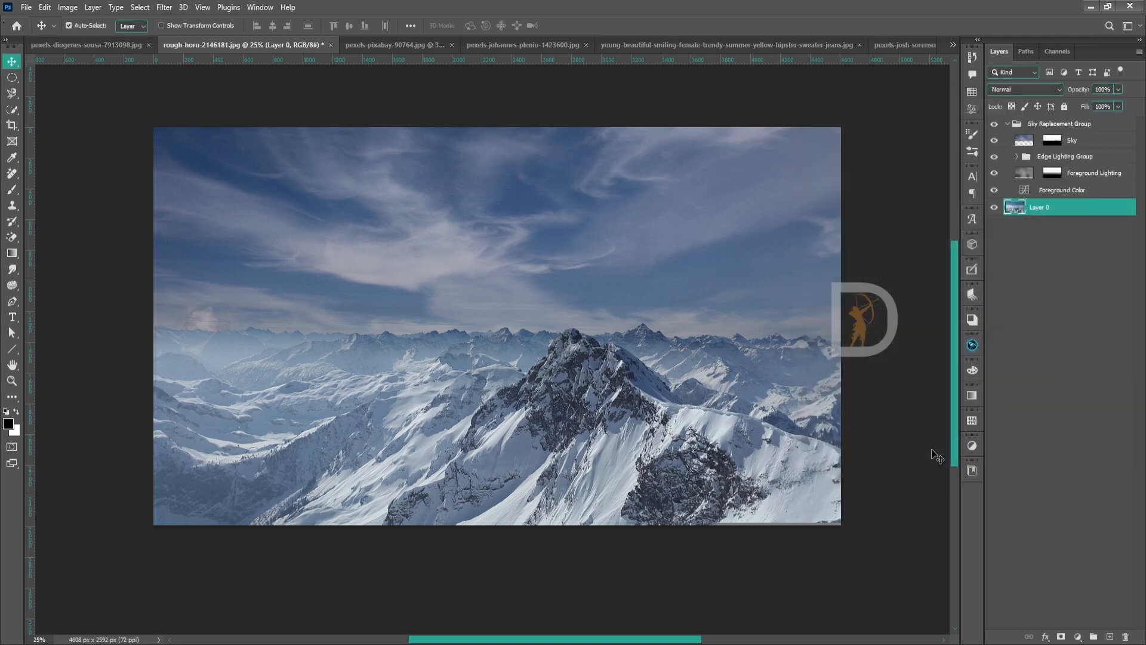
Examine the Sky layer's mask on its own in the Sky Replacement group, then return to the normal image view.
drag(552, 334, 522, 368)
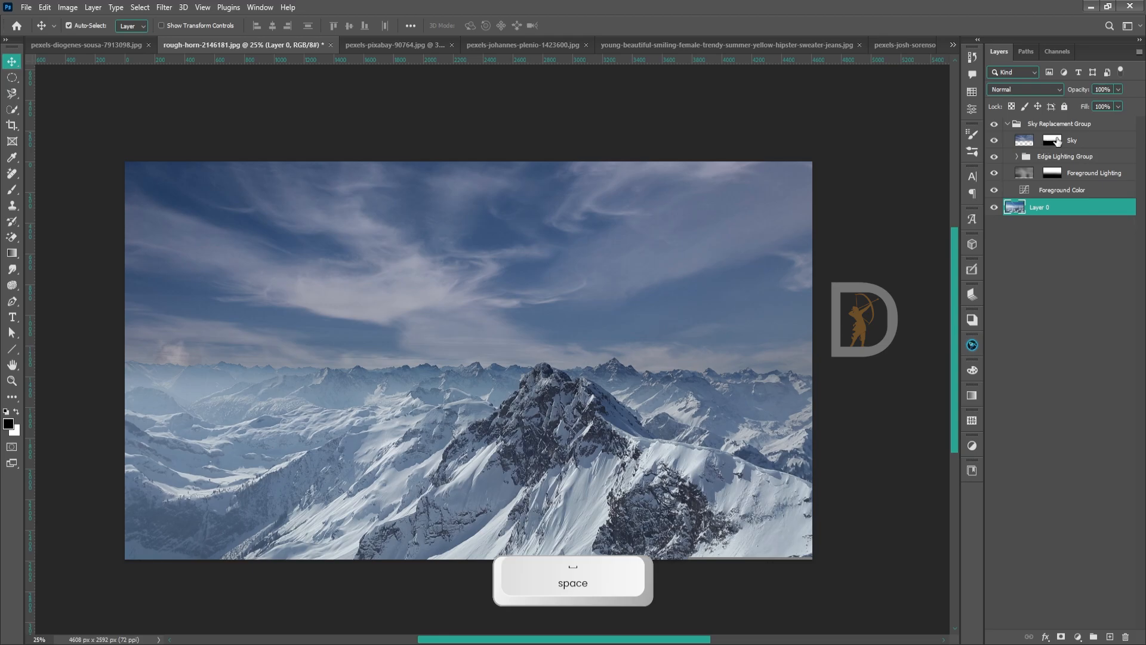
key(End)
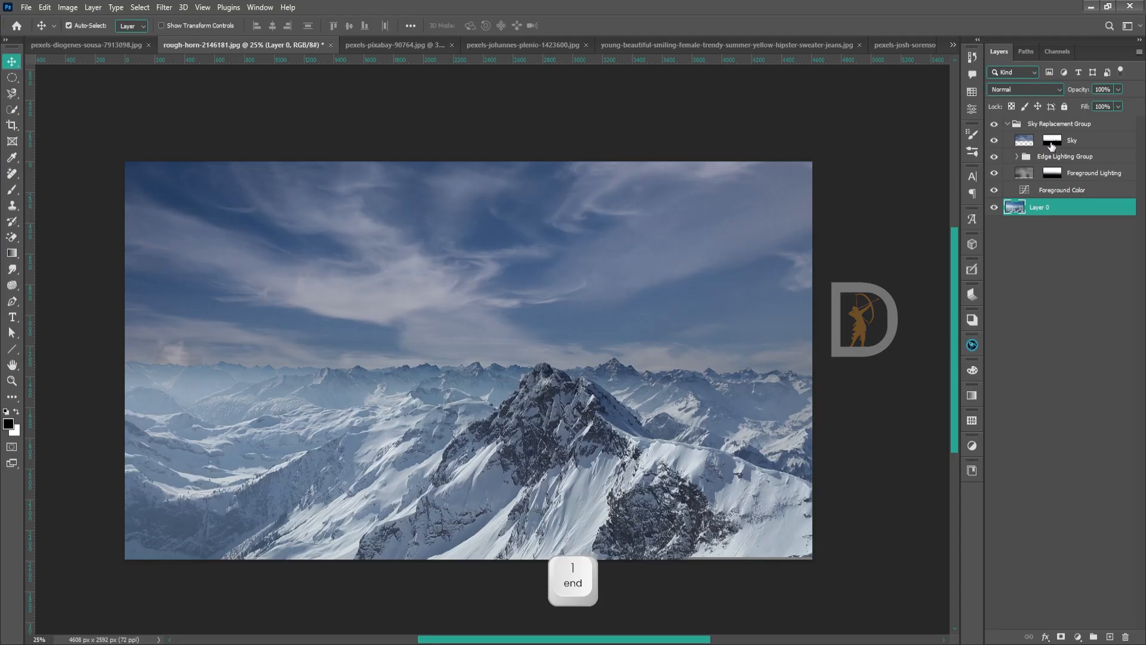
alt+click(1053, 141)
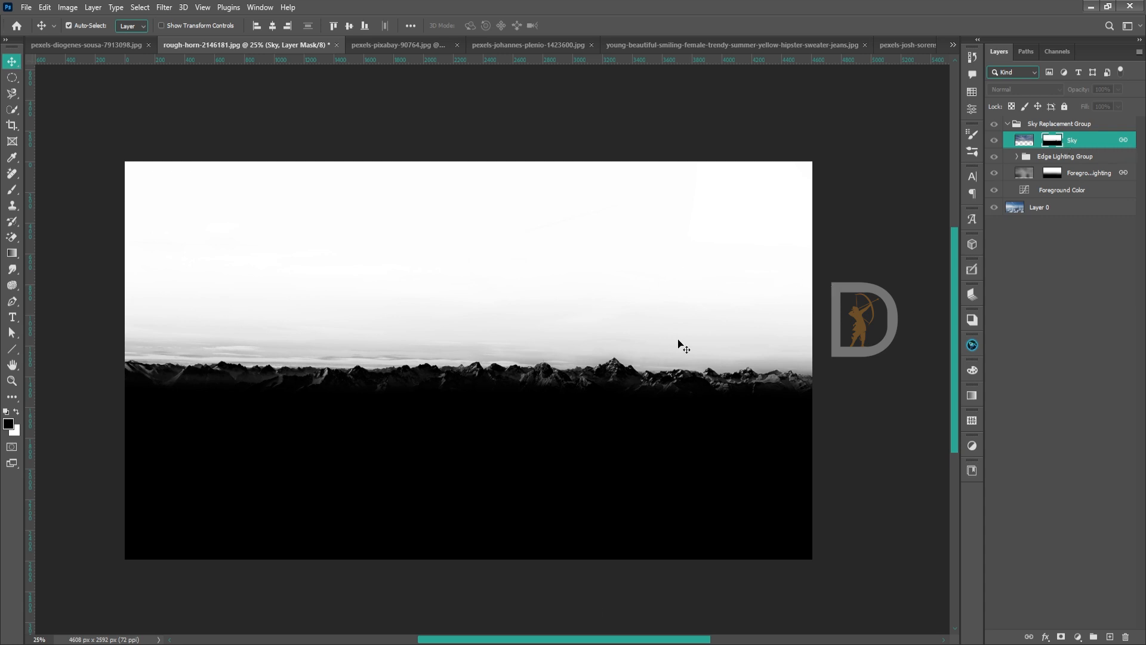
alt+click(1053, 142)
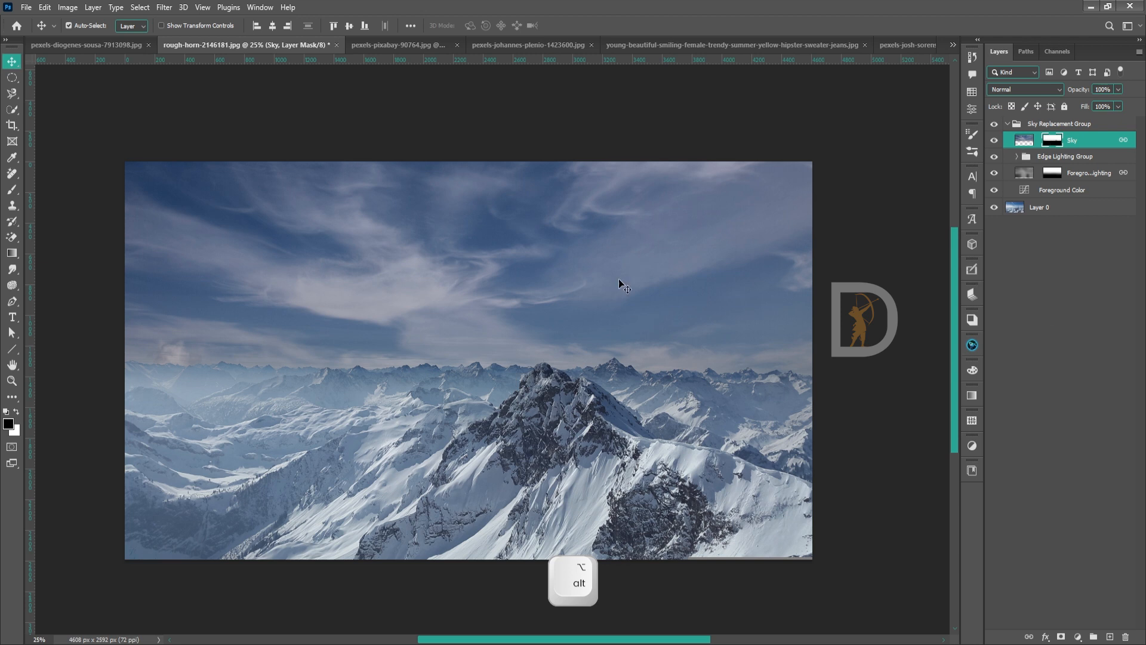
drag(522, 318, 537, 289)
Select the entire portrait in pexels-pixabay-90764.jpg and copy it.
click(410, 46)
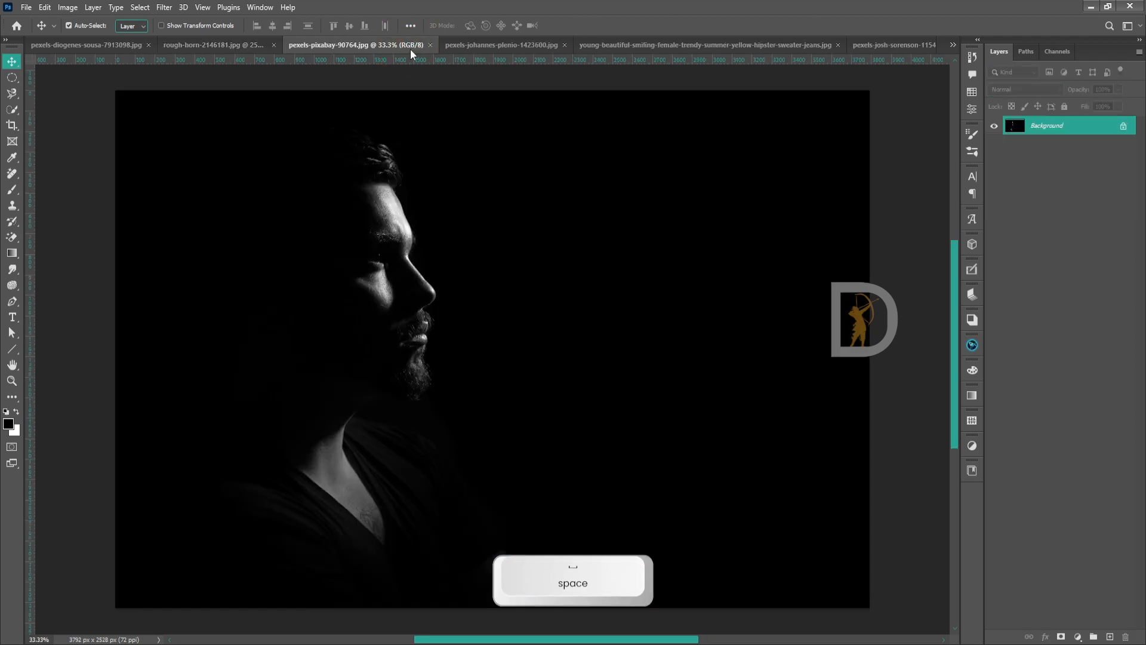
drag(597, 328, 576, 328)
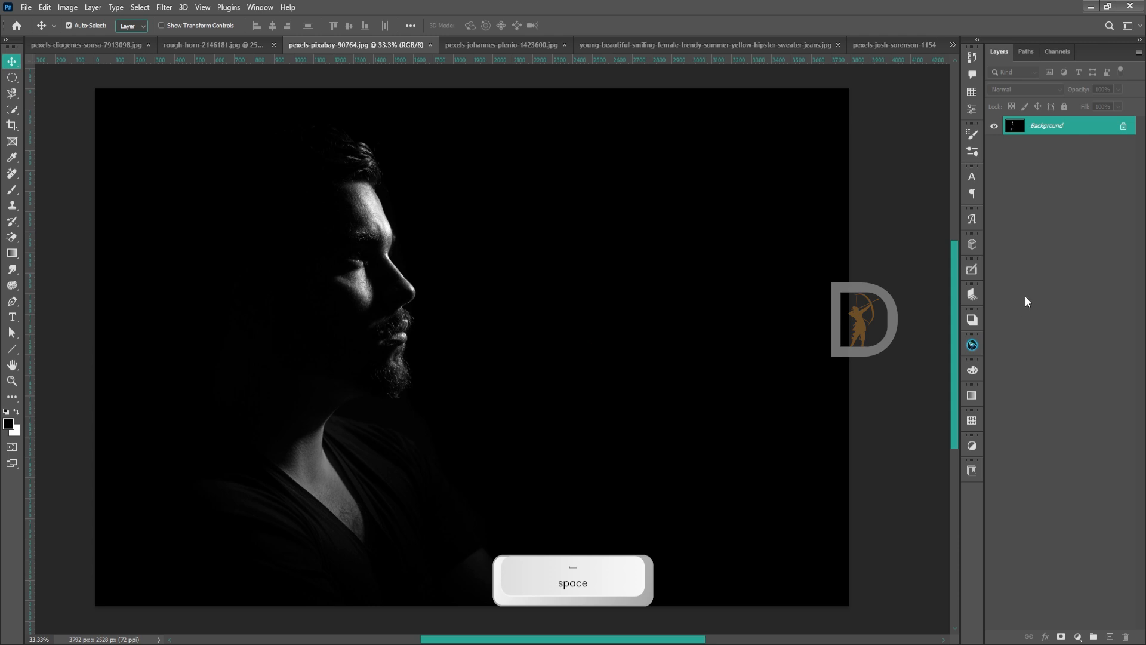
key(ctrl+a)
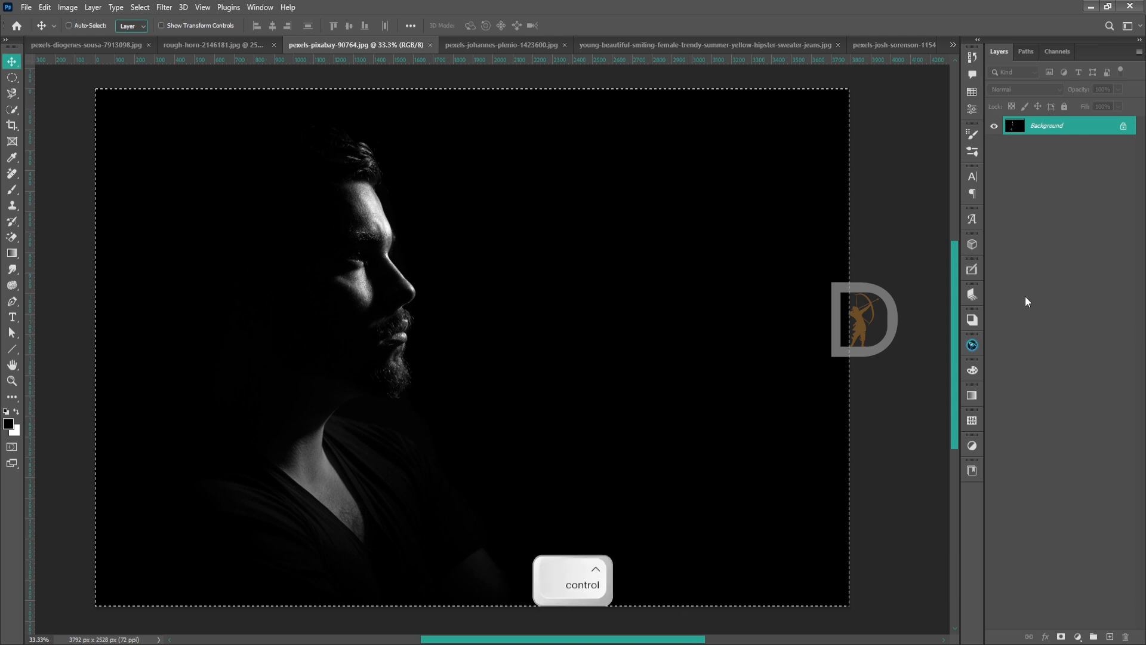
key(ctrl+c)
In pexels-johannes-plenio-1423600.jpg, put the copied portrait into the forest layer's mask, above a white Solid Color fill layer.
click(528, 48)
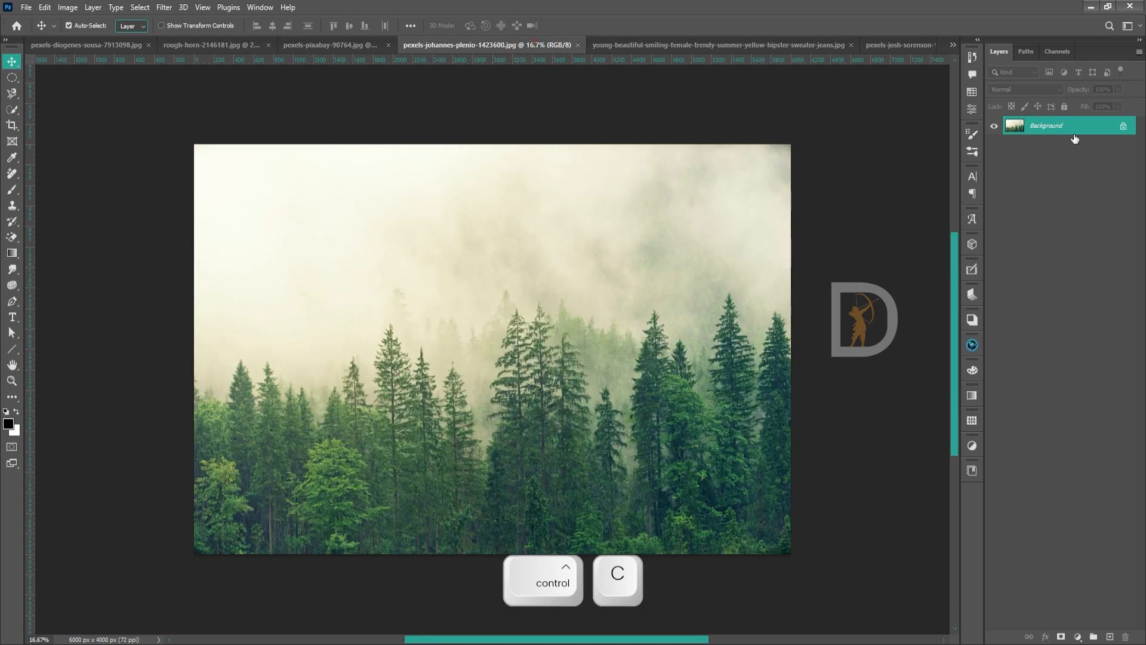
click(1056, 128)
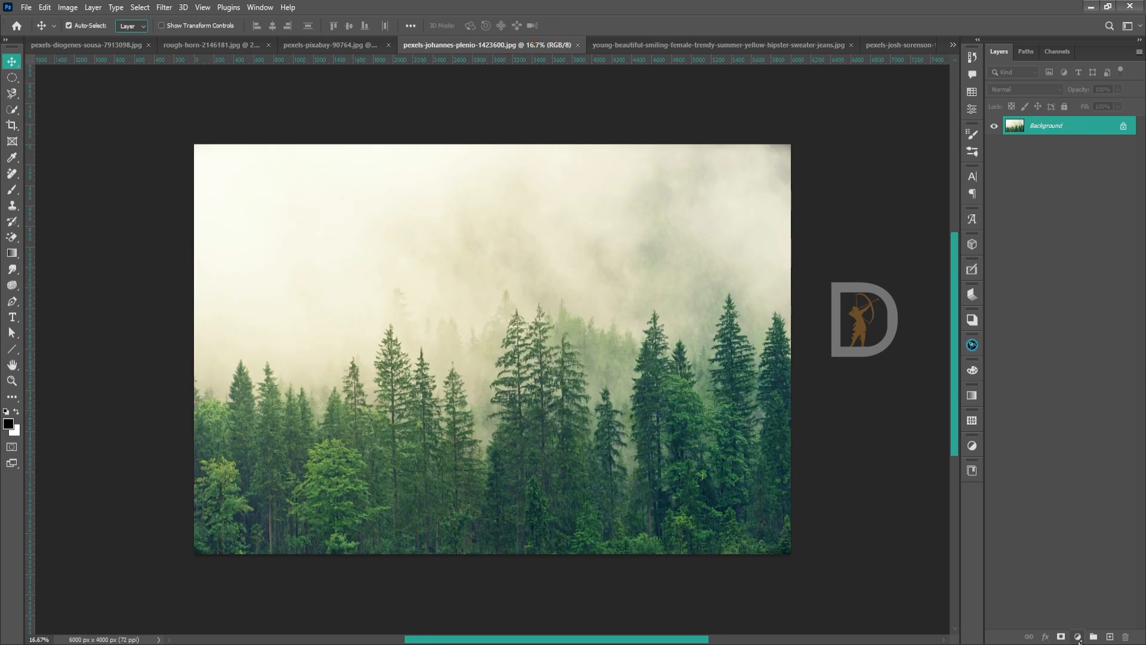
key(ctrl+t)
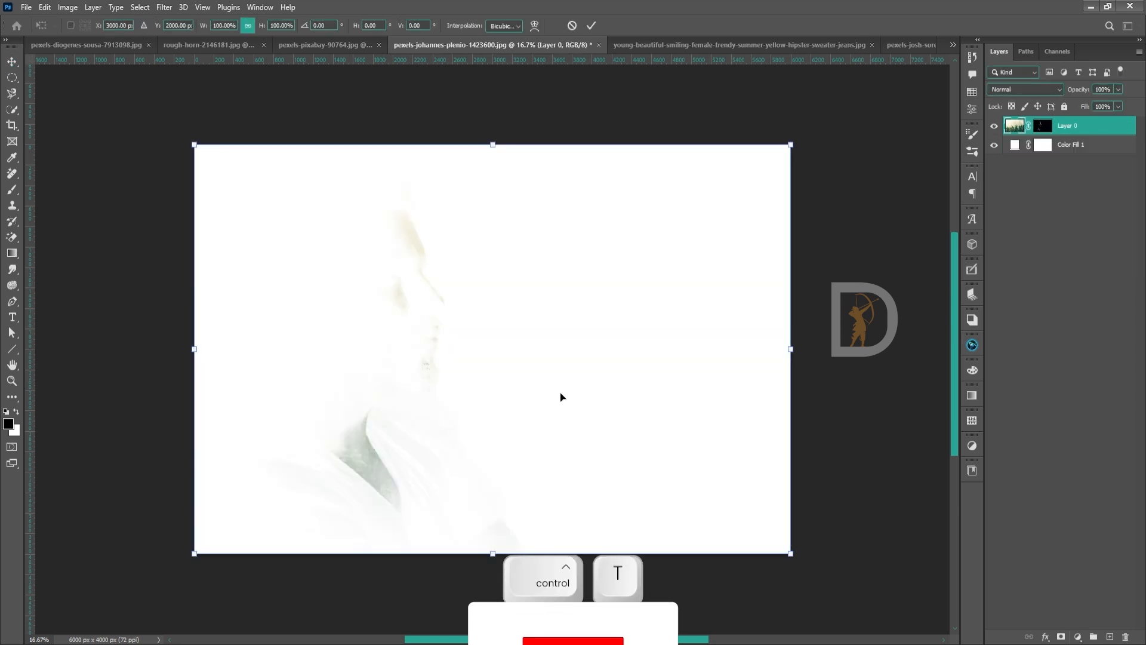
double_click(560, 392)
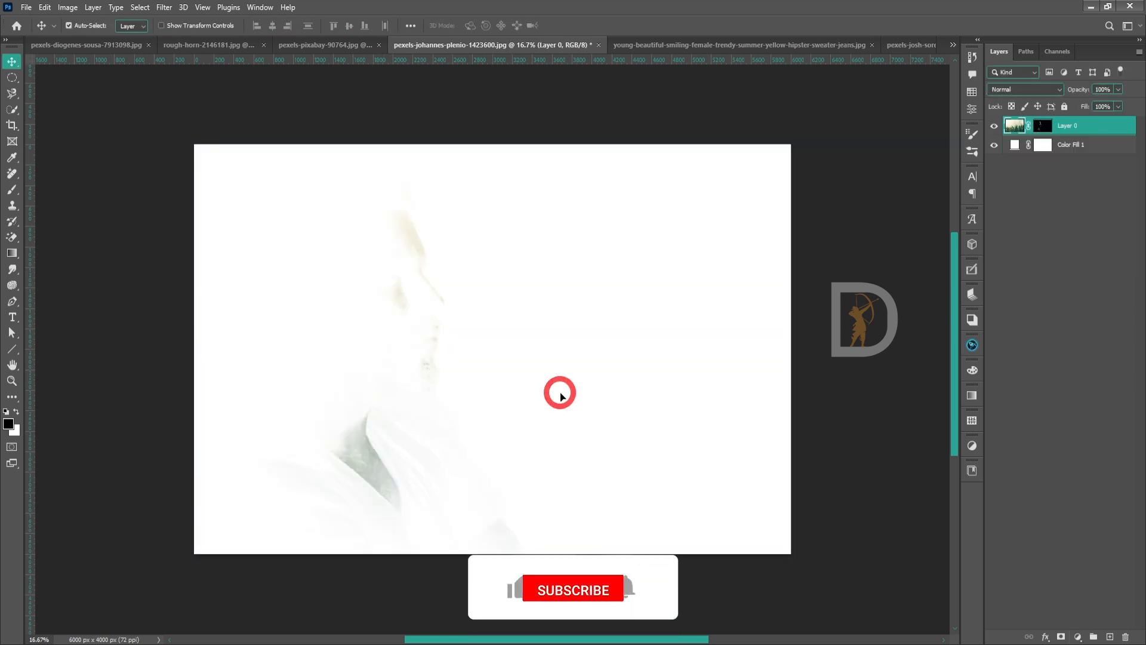
ctrl+click(1043, 127)
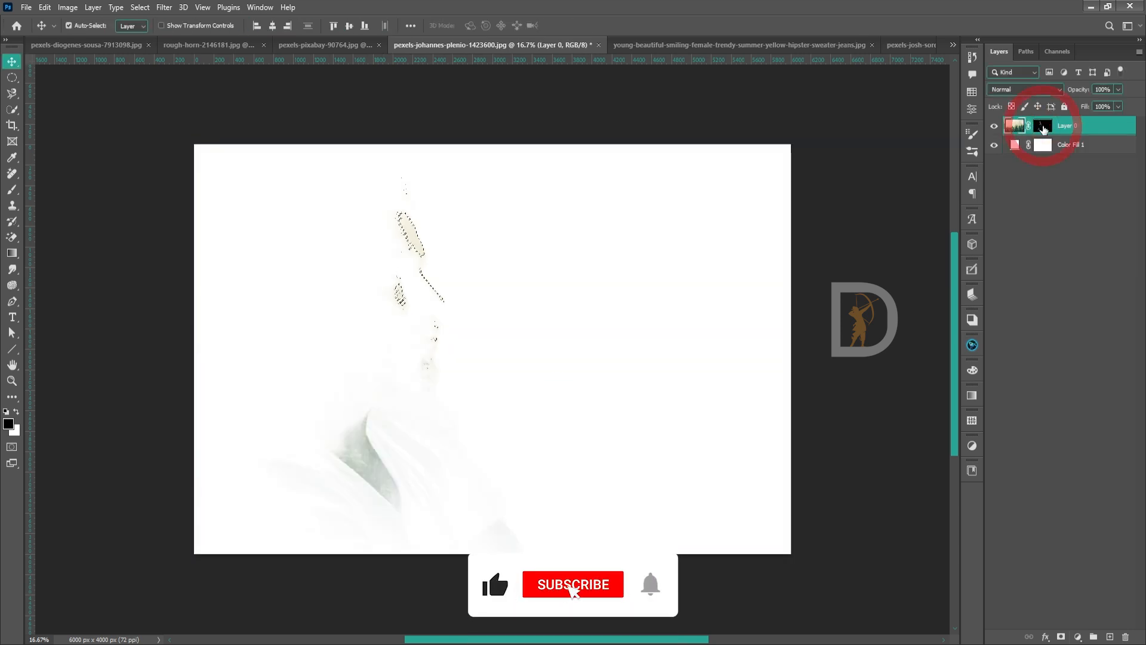
key(ctrl+d)
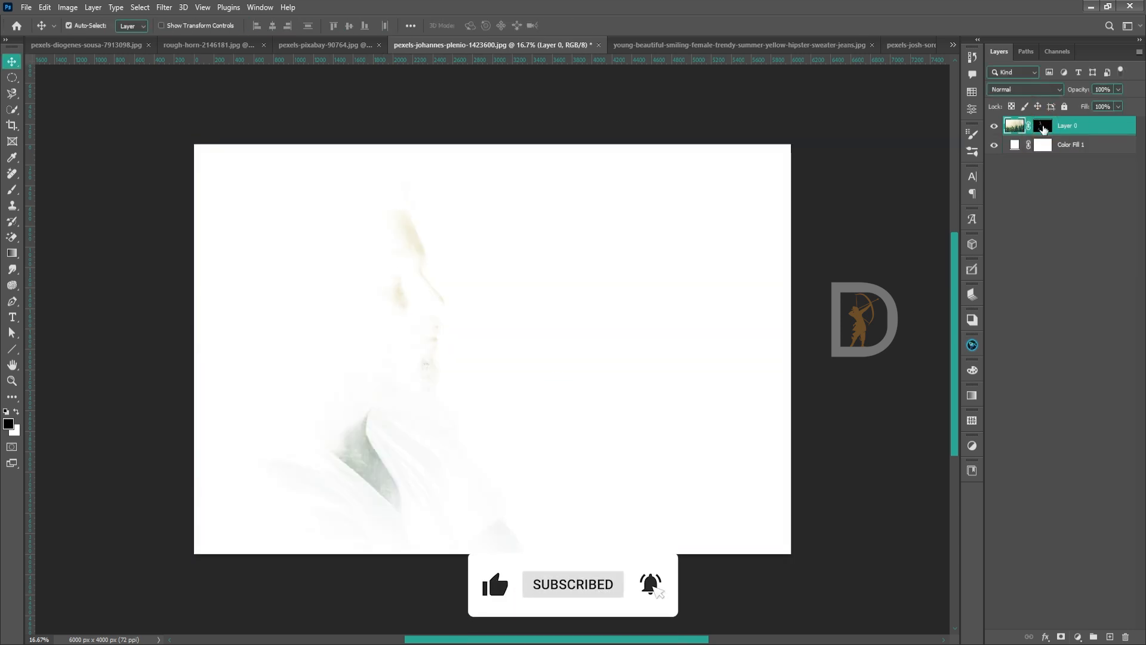
Set the Solid Color fill beneath the forest layer to black, 000000.
drag(525, 409, 540, 385)
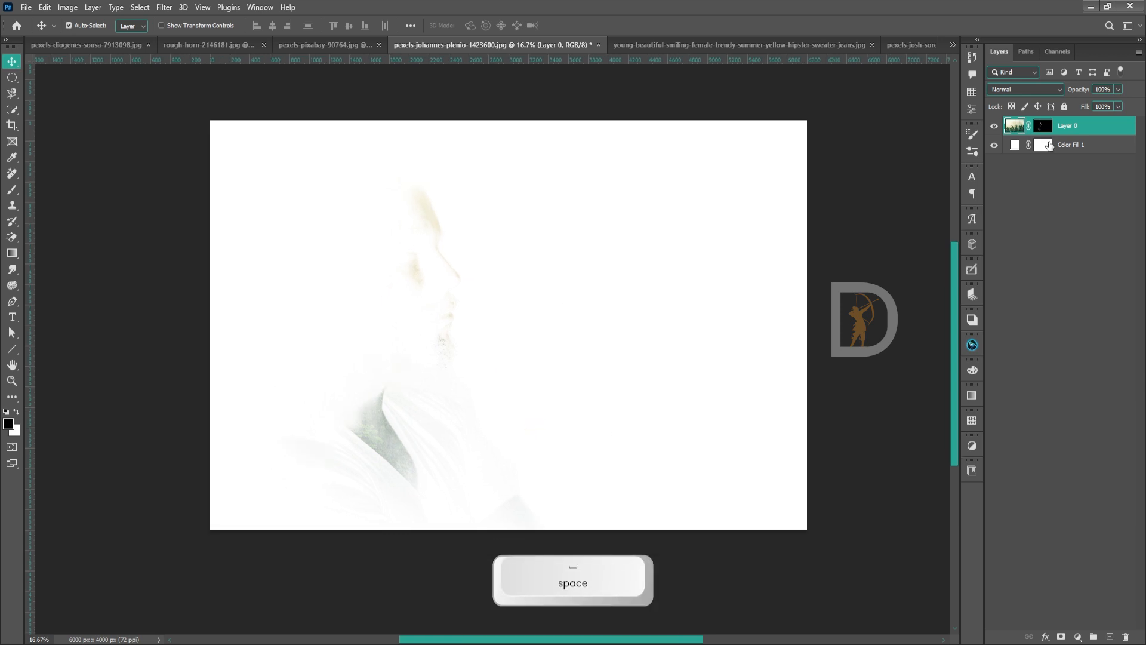
double_click(1019, 149)
click(796, 430)
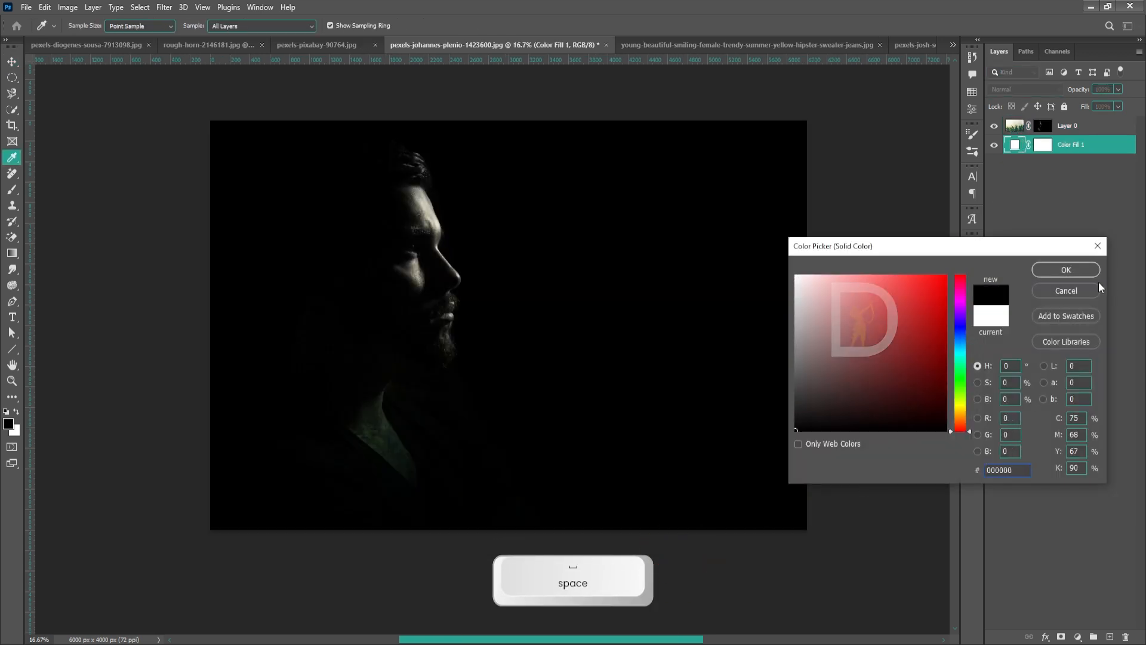
click(1066, 270)
click(1043, 125)
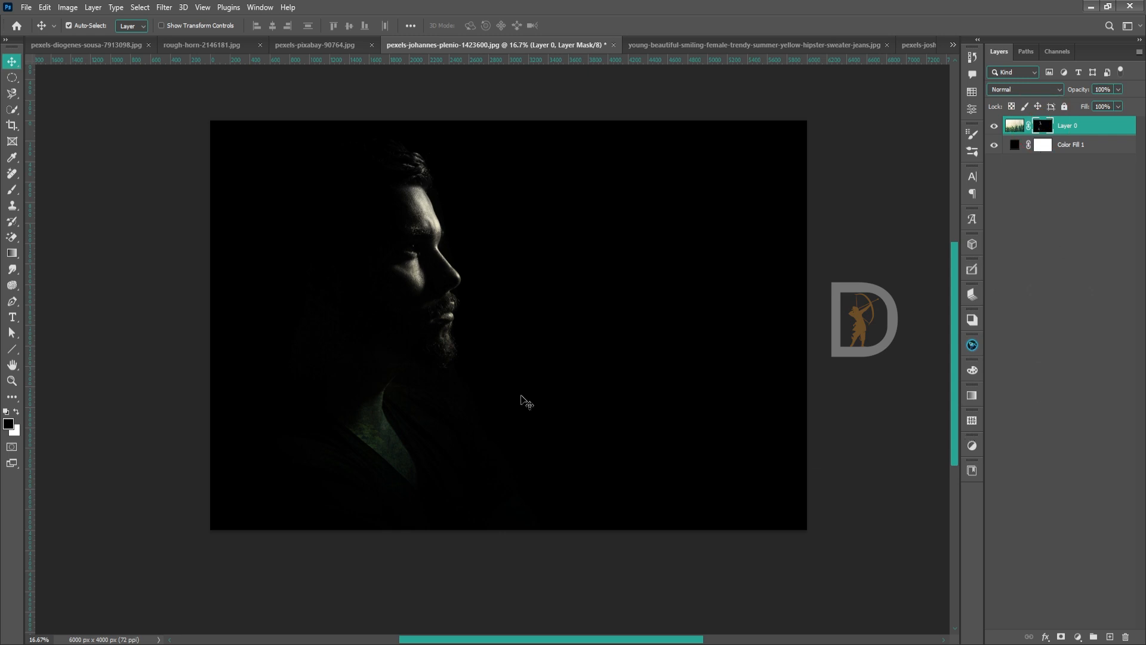
click(1018, 125)
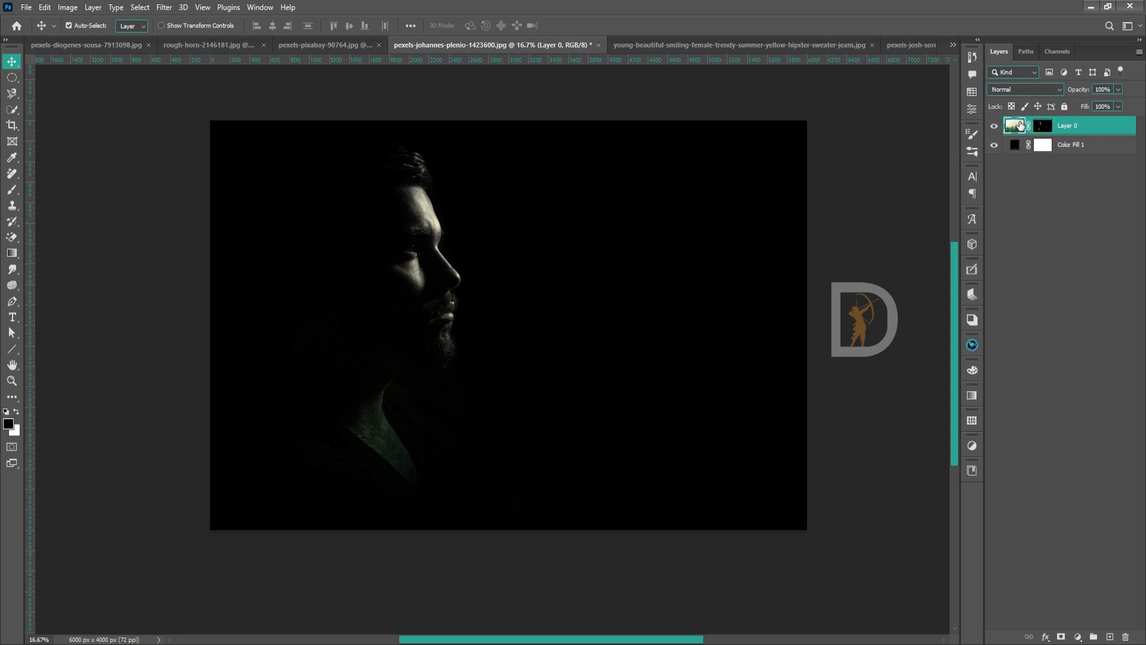
key(ctrl+t)
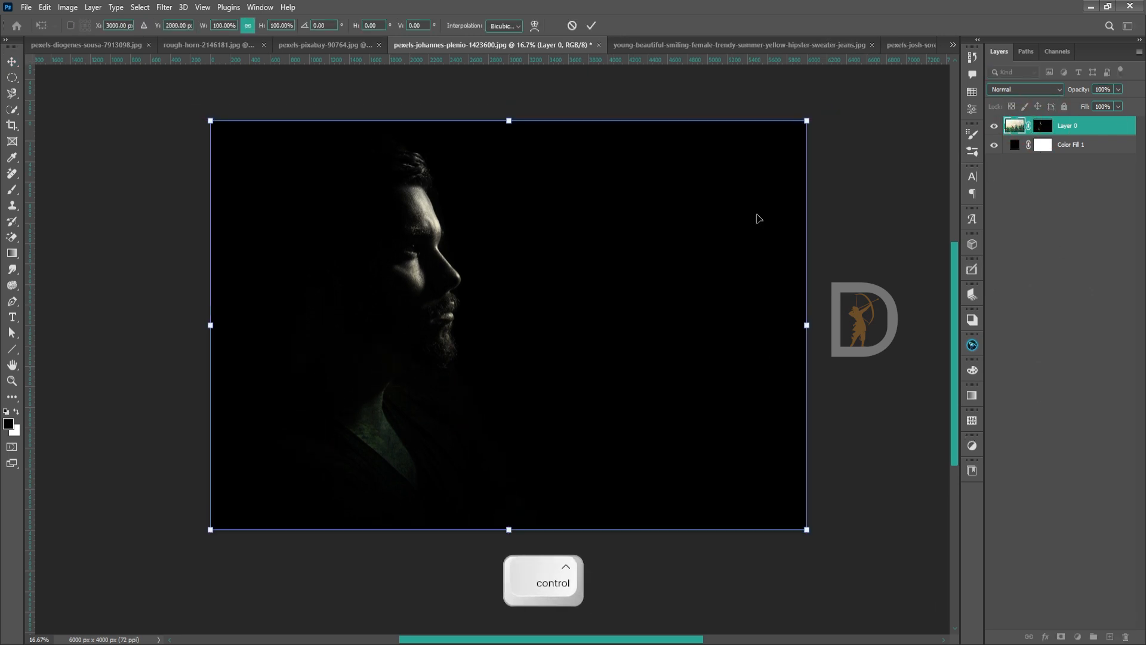
key(ctrl+z)
click(745, 215)
With the mask unlinked, rotate the forest image about 90° counterclockwise and move it left behind the man's profile.
click(1018, 125)
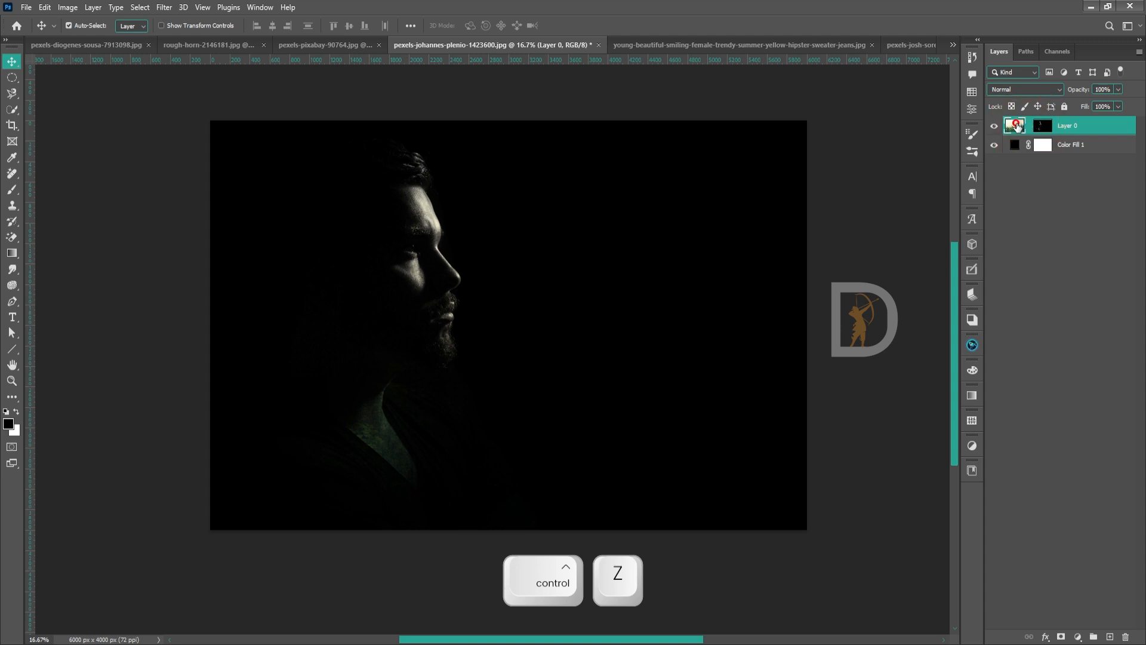
key(ctrl+t)
drag(419, 347, 419, 314)
drag(811, 514, 615, 143)
drag(599, 275, 411, 264)
key(Return)
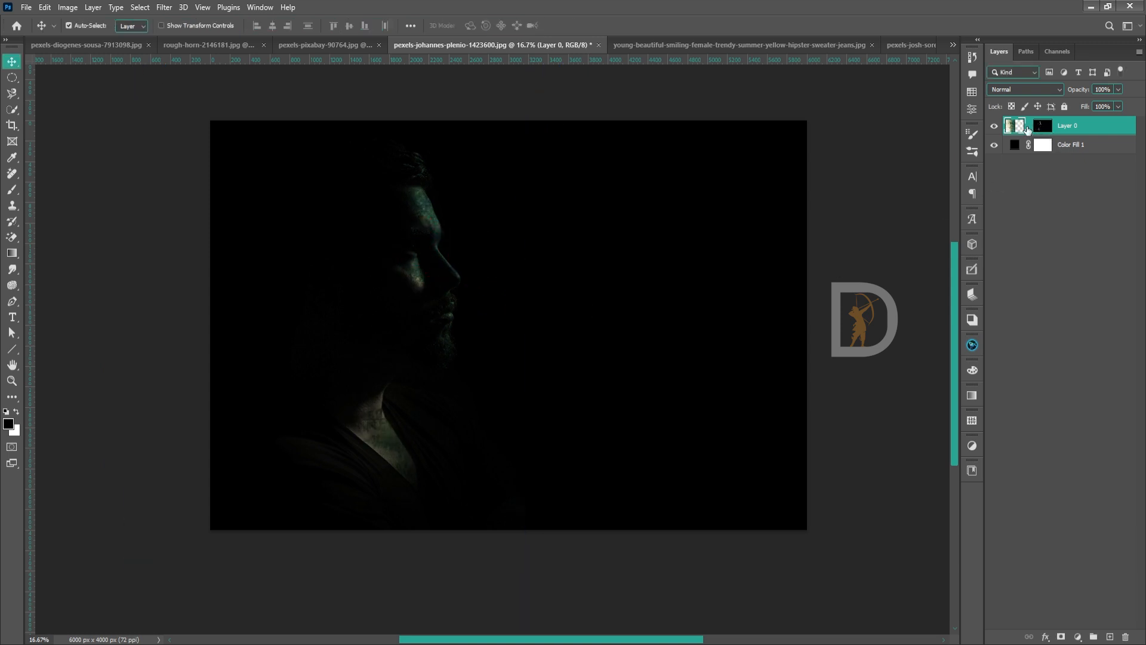
Relink the mask and apply Curves to the forest image with raised midtones, a lowered white point and black input 49, output 0.
click(1027, 126)
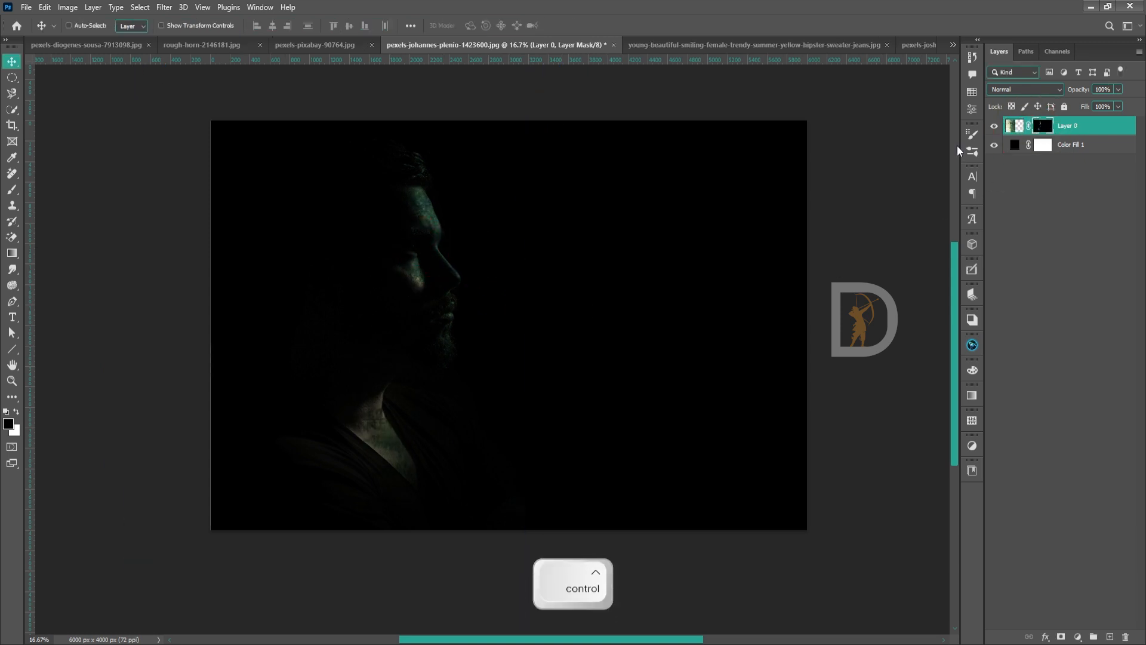
ctrl+click(1011, 143)
key(ctrl+m)
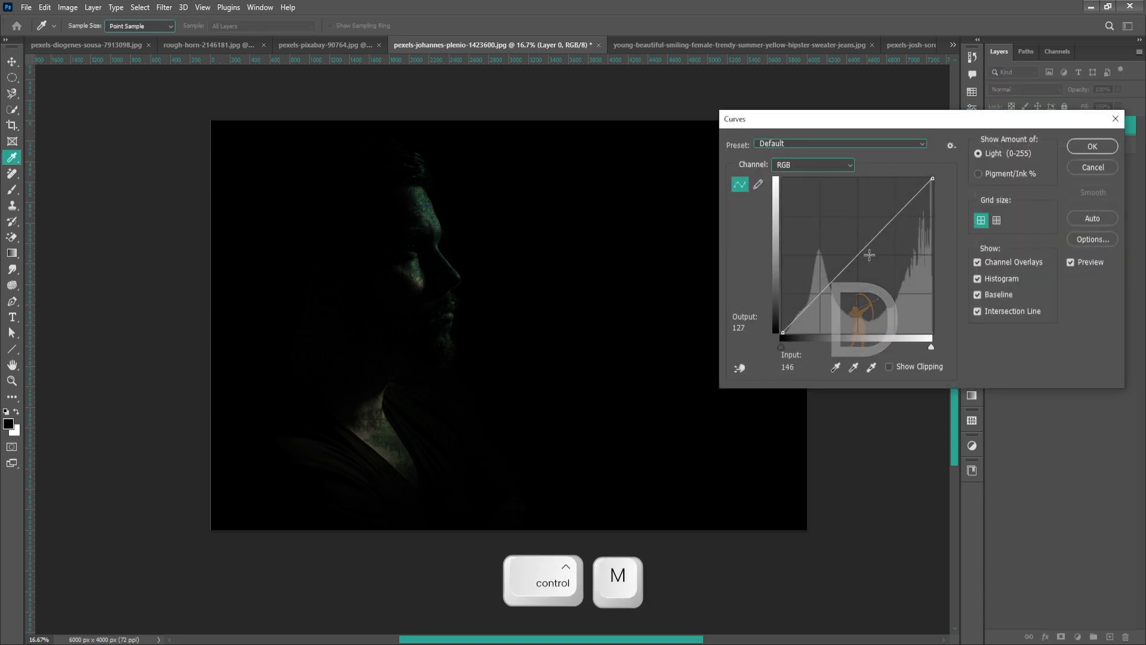
drag(832, 282, 831, 215)
drag(930, 345, 855, 345)
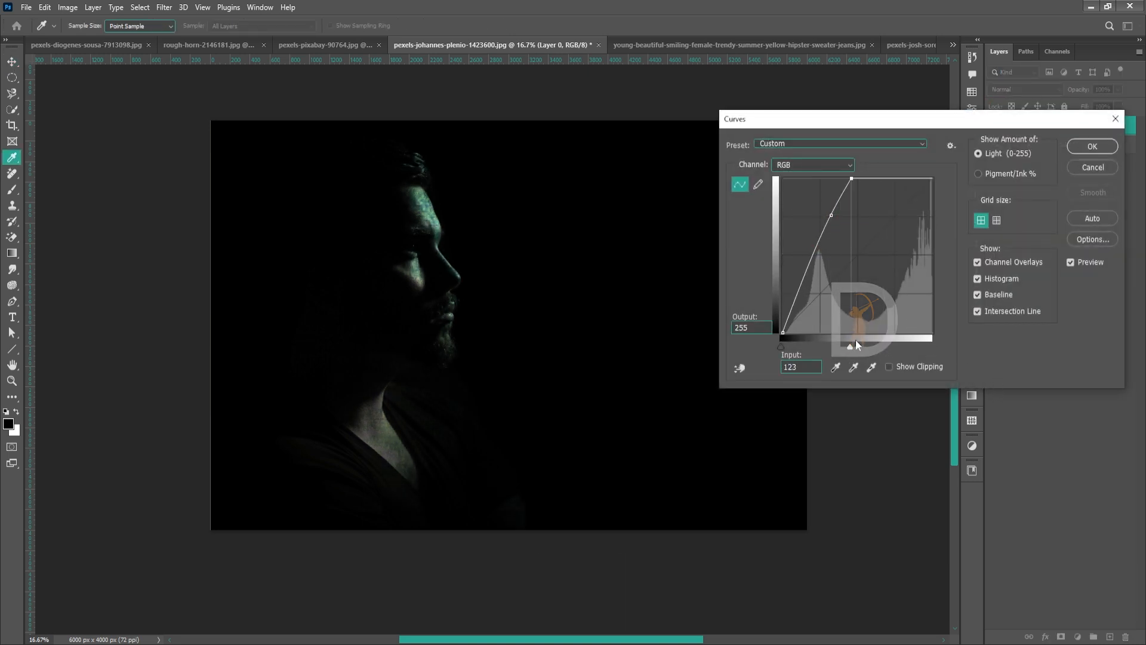
drag(779, 345, 810, 347)
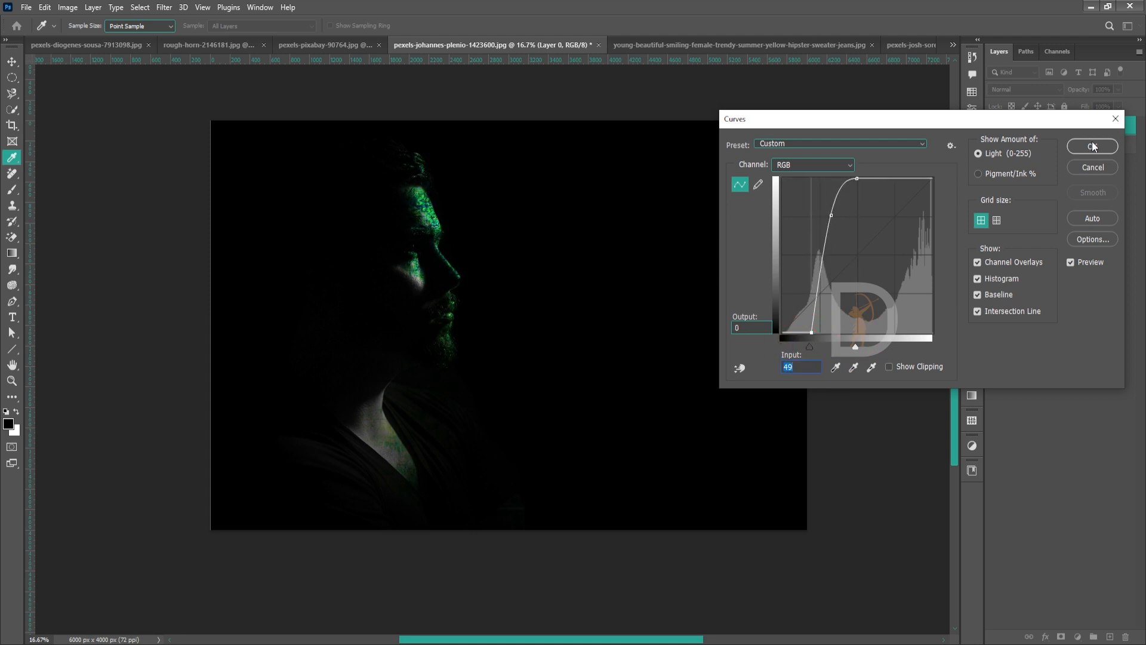
click(1091, 146)
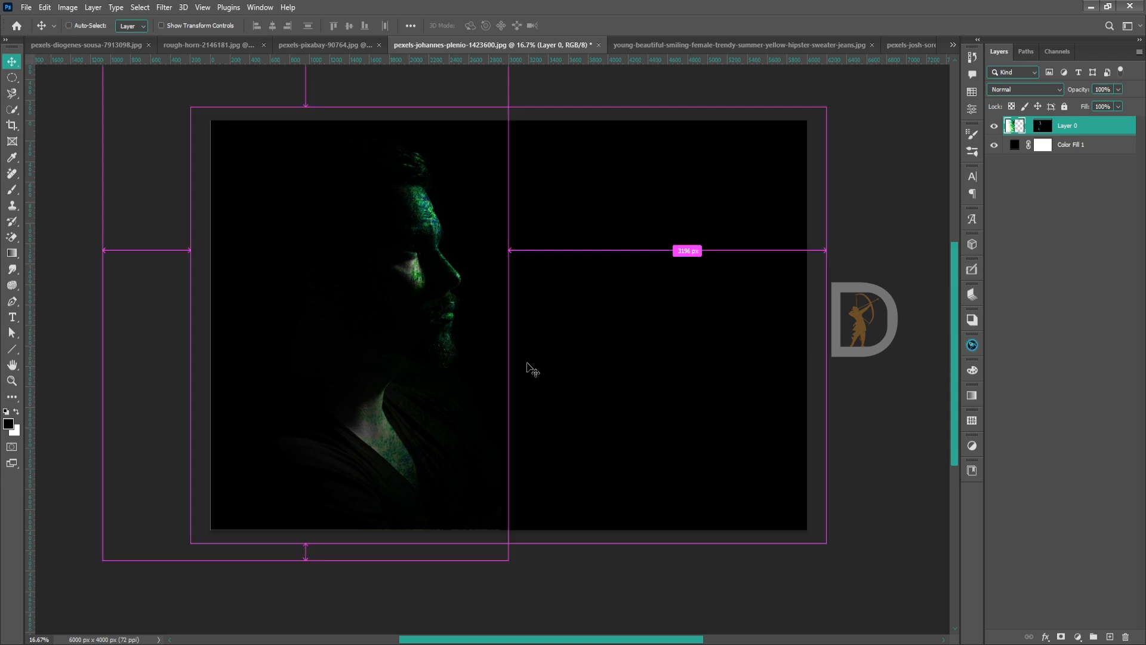
Move the forest image slightly left inside the portrait mask with Free Transform and accept the new position.
key(ctrl+t)
drag(445, 366, 390, 376)
double_click(421, 418)
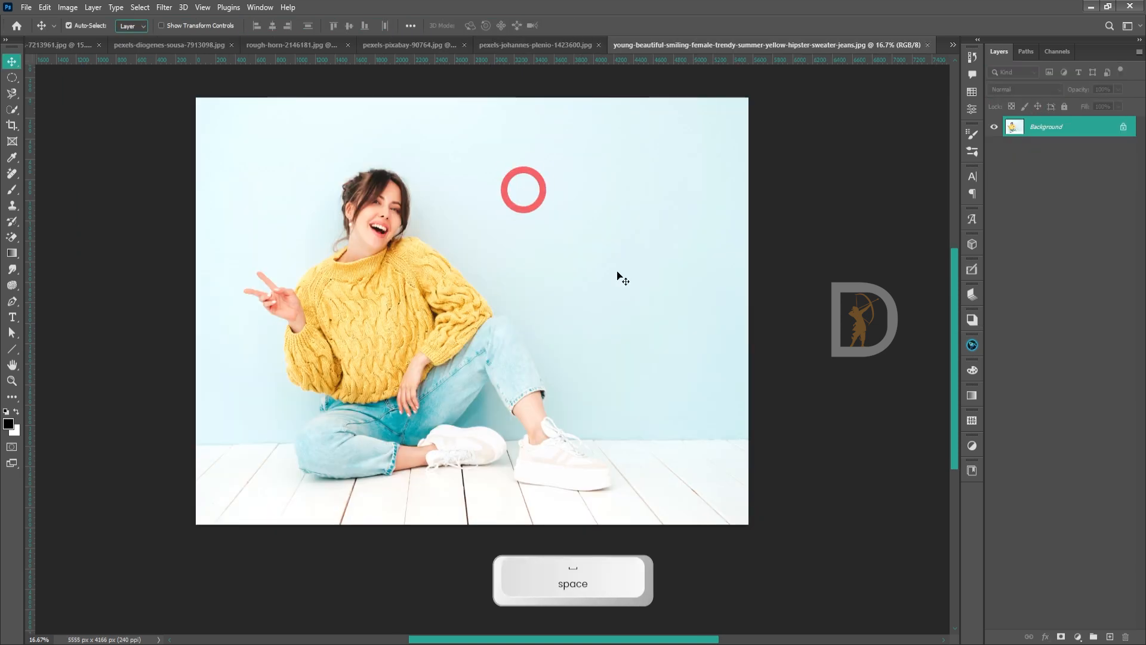
Switch to Chrome and search Google Images for "patterns".
drag(586, 247, 607, 256)
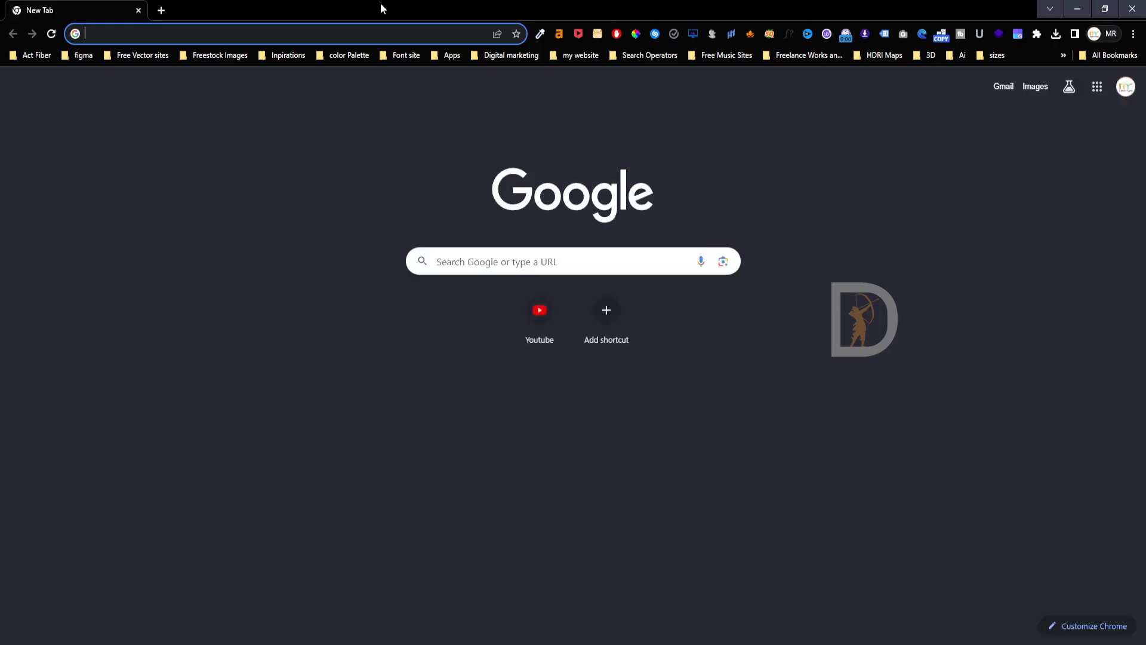
click(353, 23)
click(232, 38)
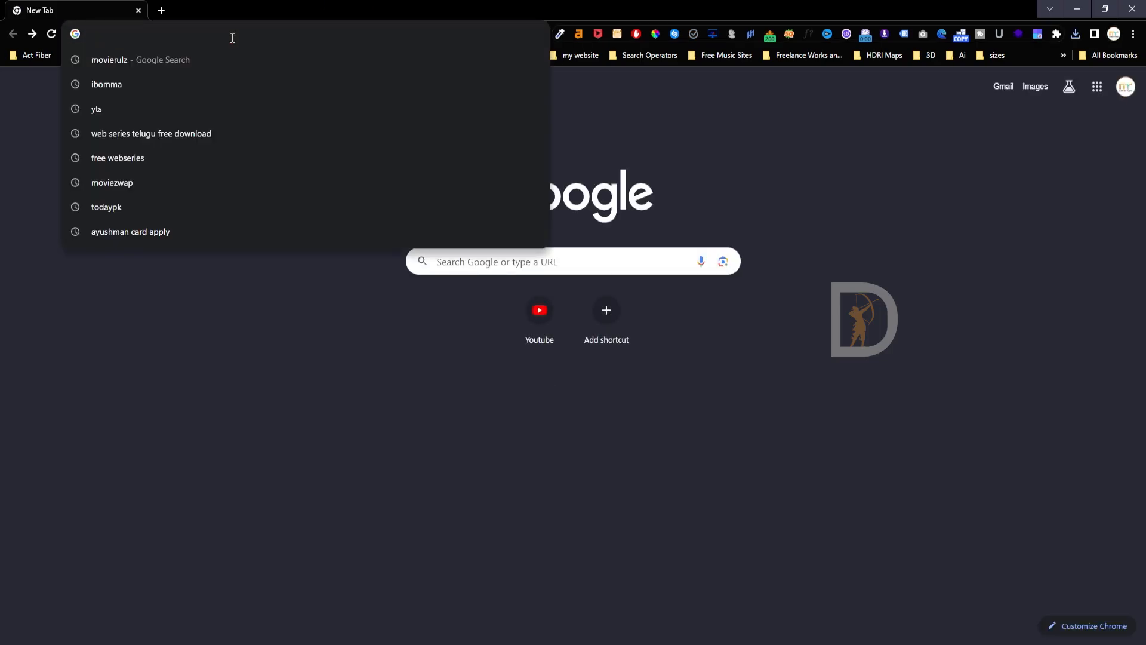
text(patterns)
key(Return)
click(164, 120)
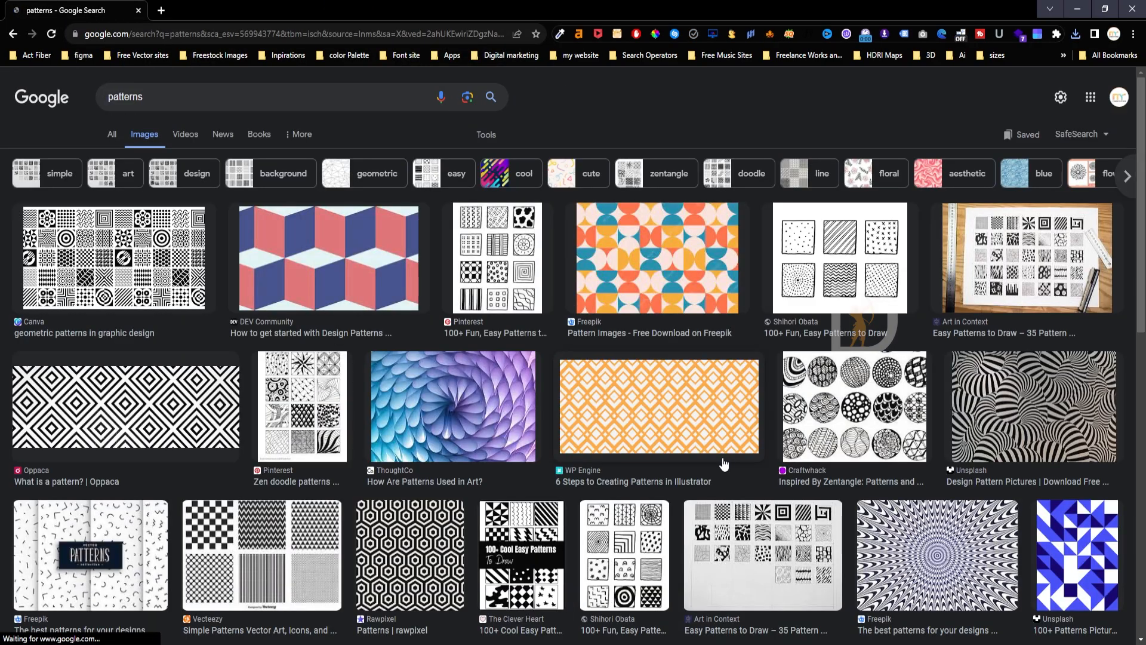
Browse the pattern images, open the Oppaca article "What is a pattern?" and follow its geometric pattern picture to Freepik.
scroll(722, 463, down, 5)
scroll(722, 464, up, 4)
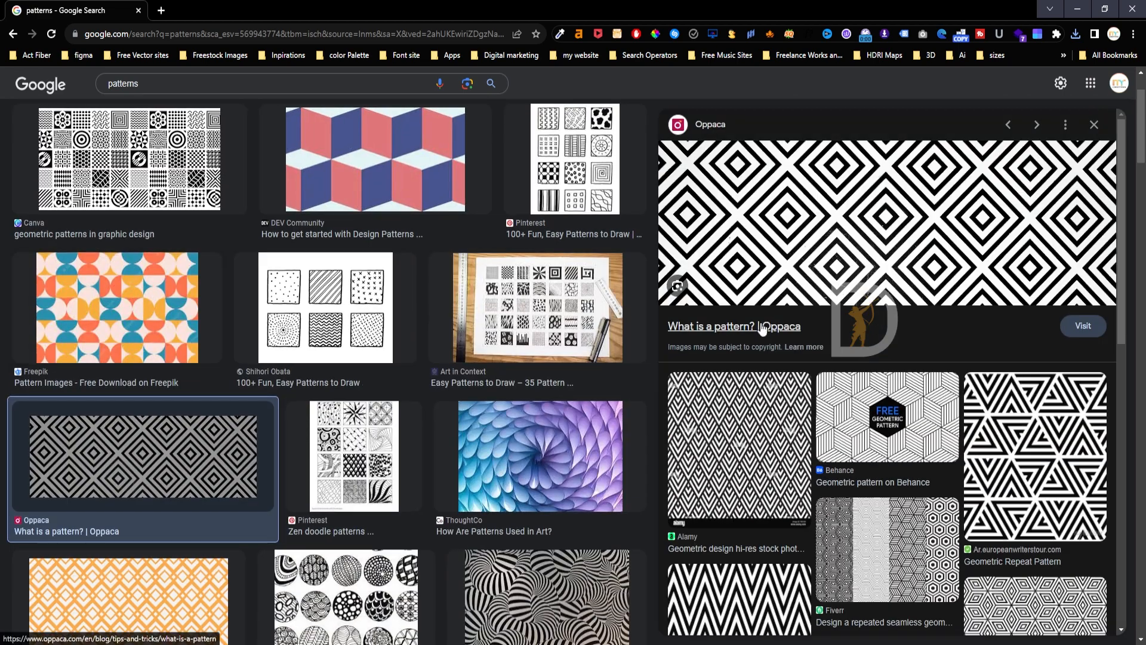
click(762, 329)
scroll(412, 288, down, 5)
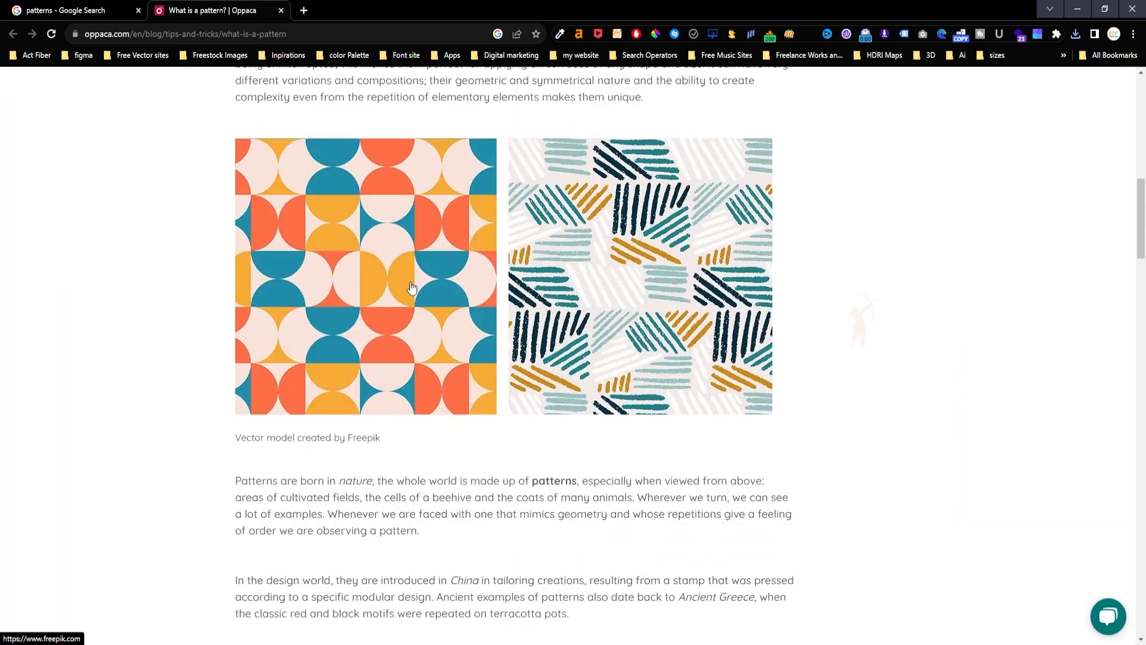
click(412, 287)
scroll(787, 389, down, 3)
scroll(438, 224, up, 3)
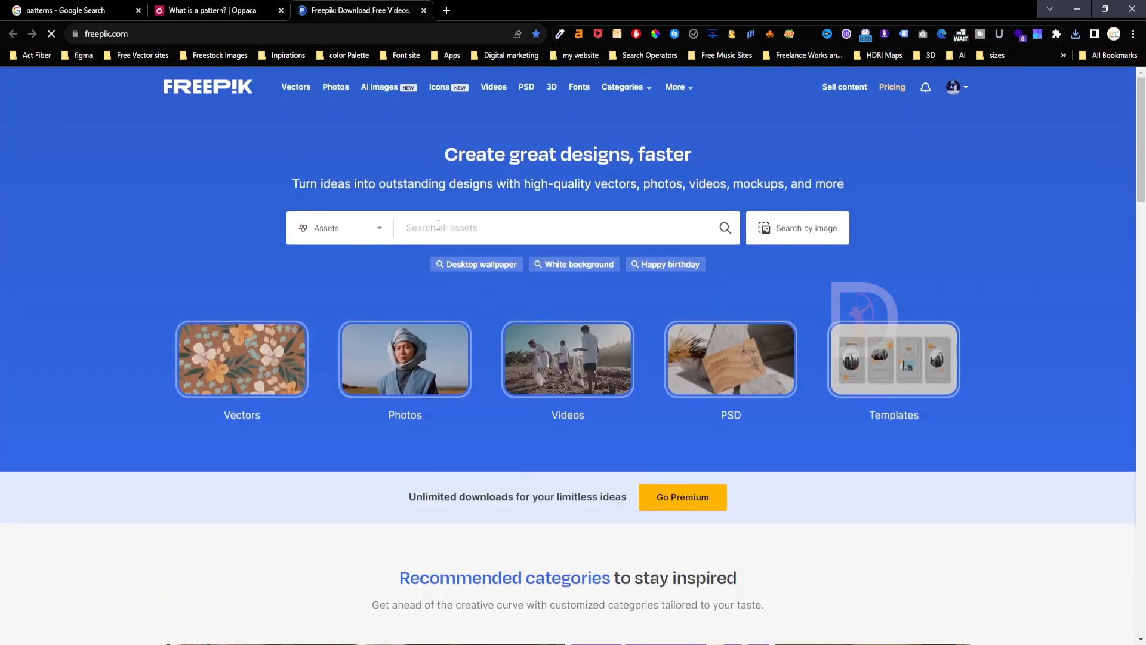
Search all Freepik assets for "patterns".
click(438, 224)
text(p)
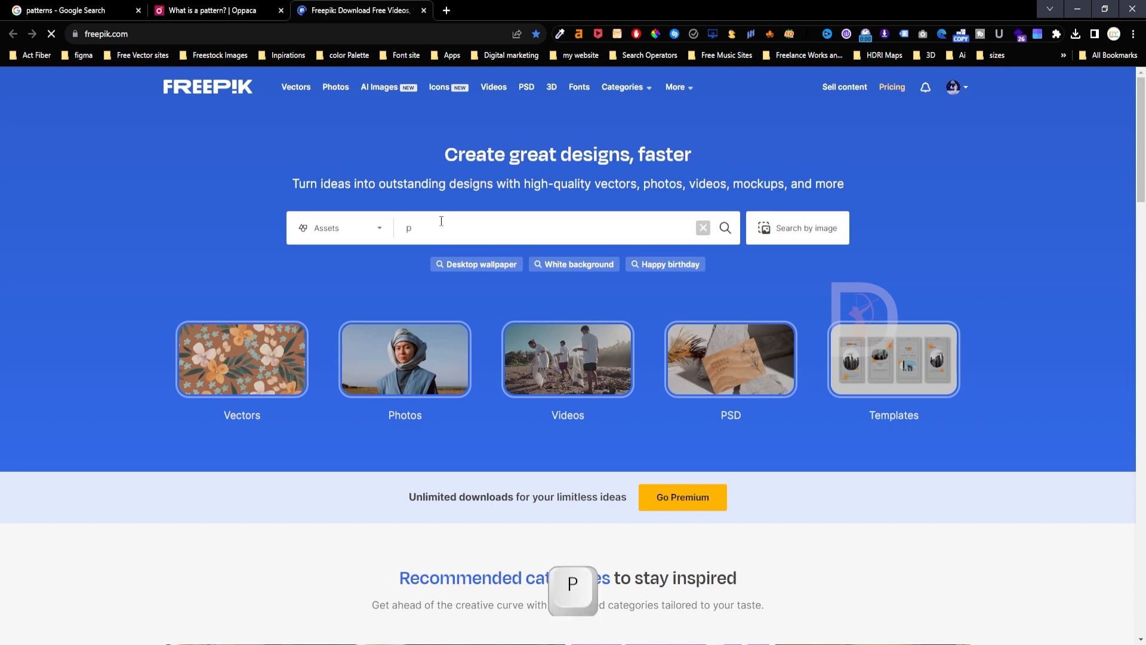
text(a)
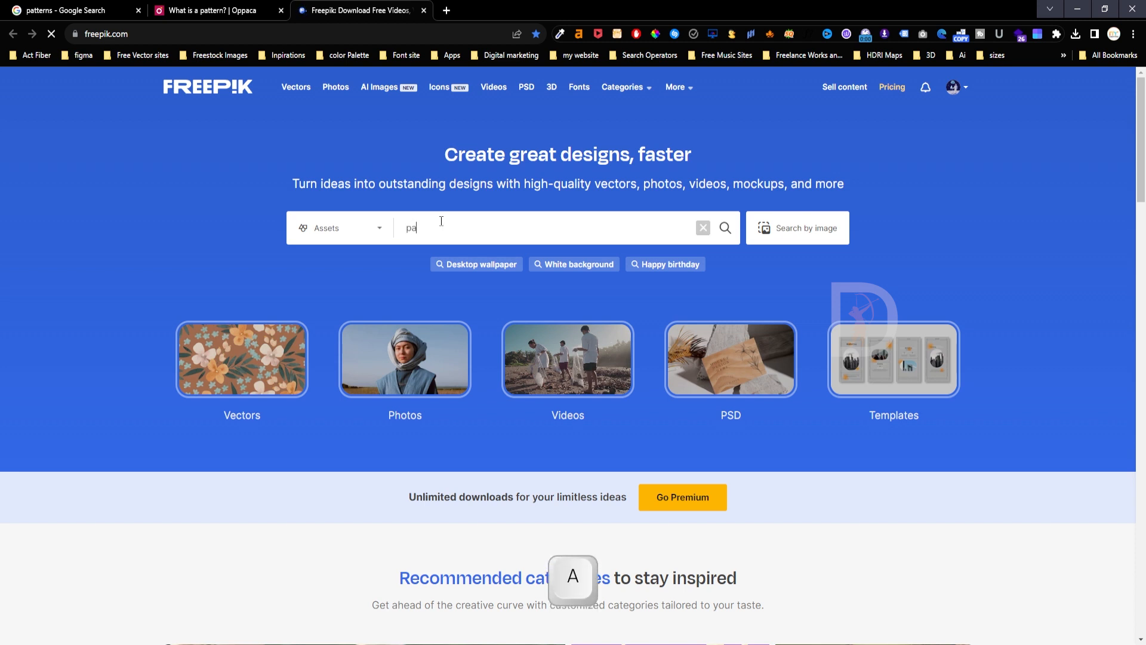
text(tterns)
key(Return)
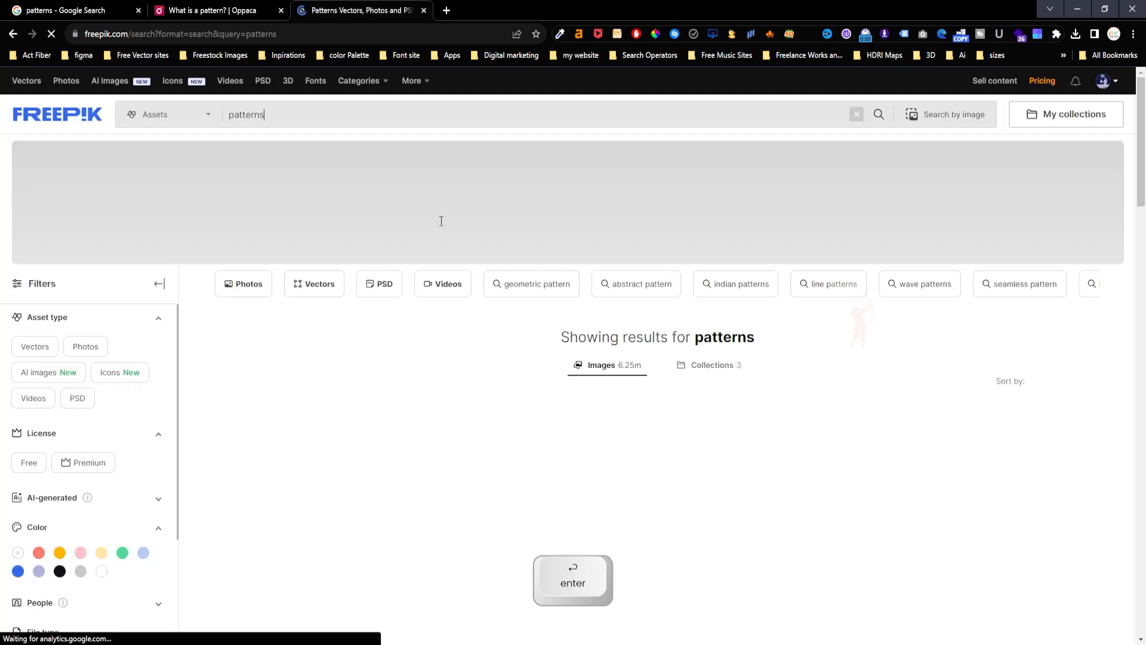
Browse the Freepik results and open the free geometric groovy pattern with orange, blue and yellow half circles.
scroll(686, 486, down, 4)
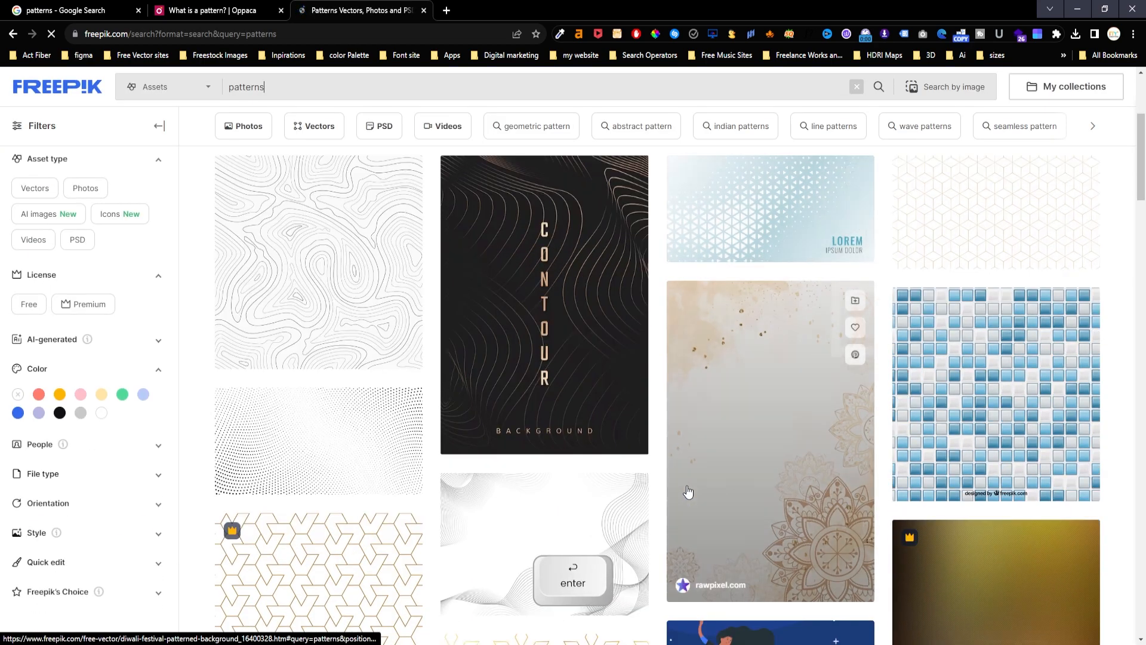
scroll(688, 491, down, 12)
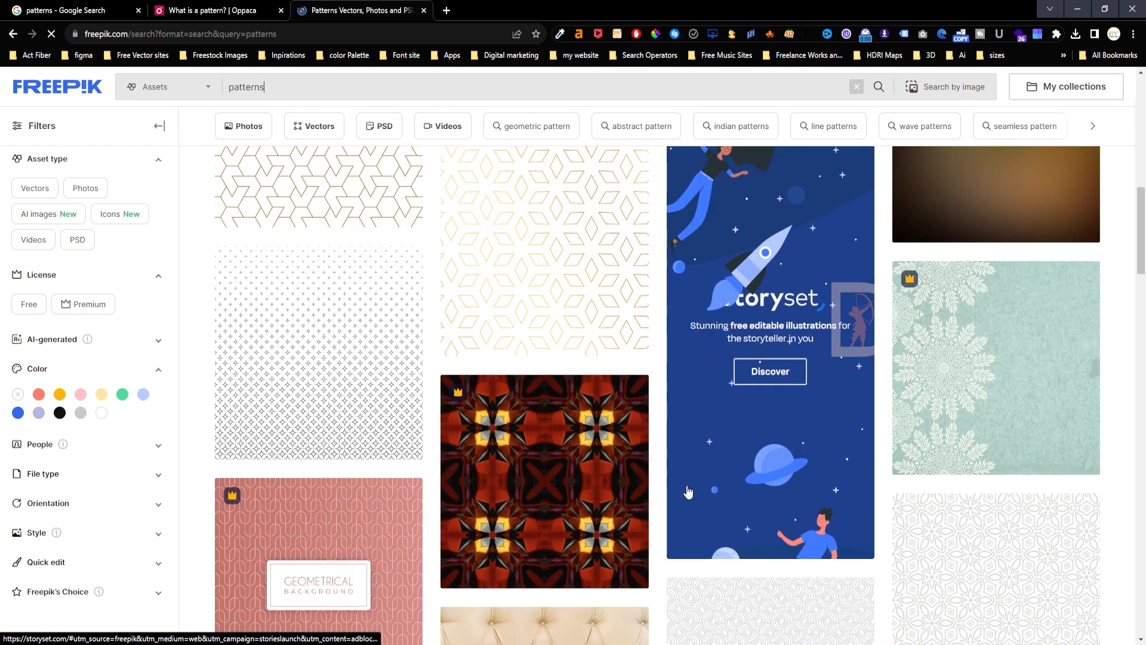
scroll(688, 492, down, 5)
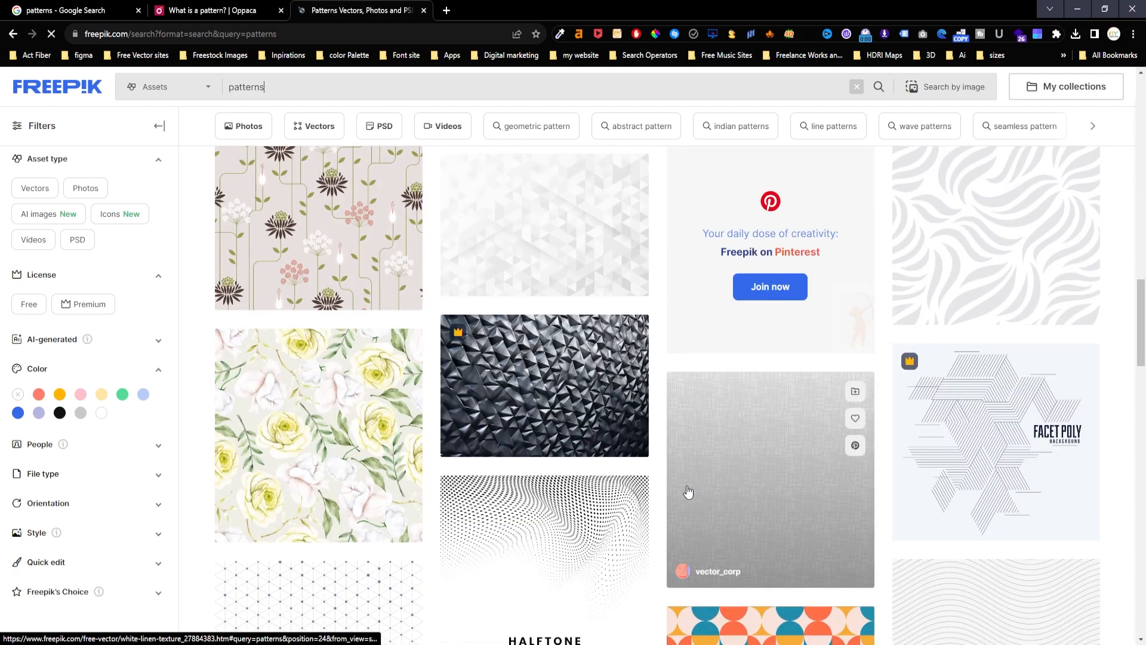
scroll(688, 492, down, 5)
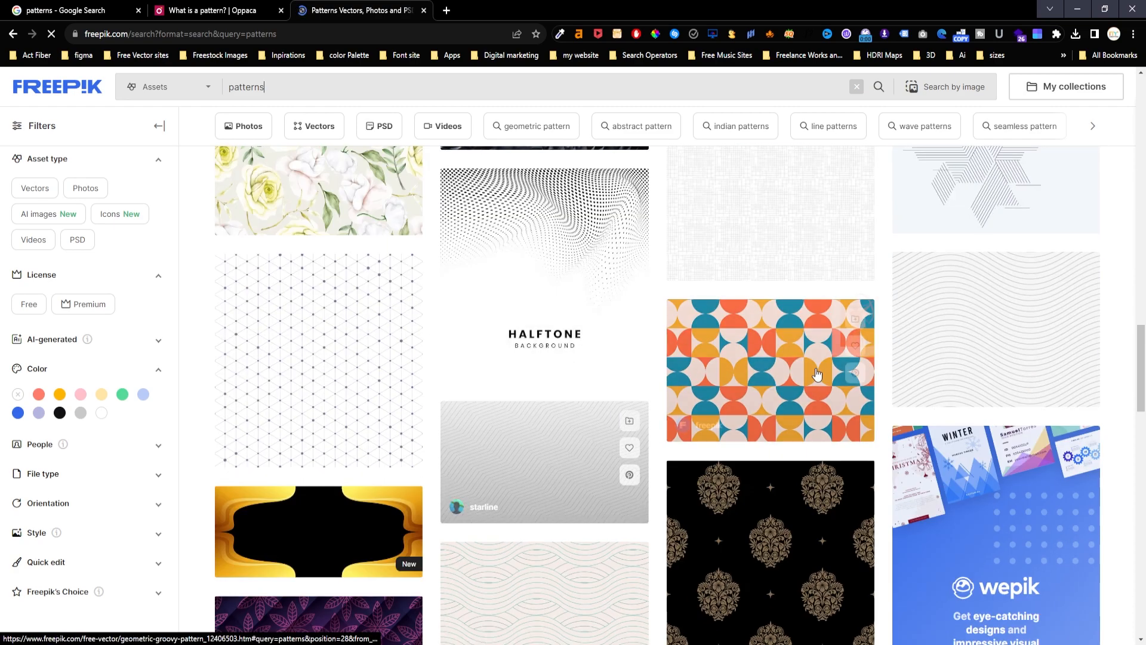
click(817, 375)
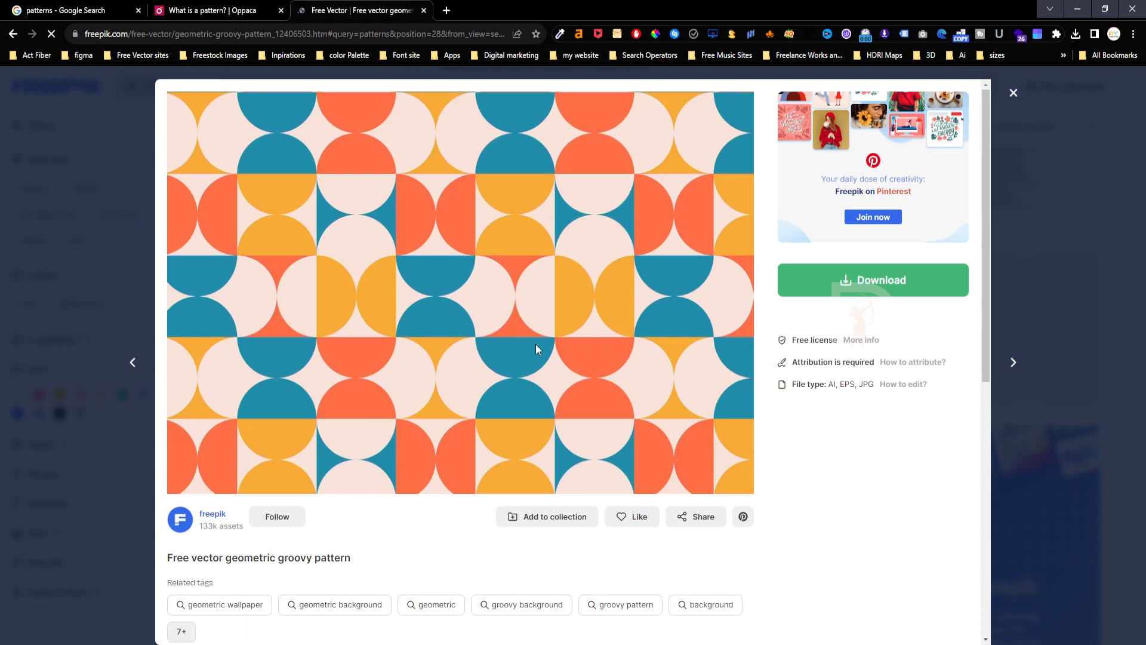
Save the pattern preview image to Downloads as geometric-groovy-pattern_23-2148854270.avif.
right_click(535, 344)
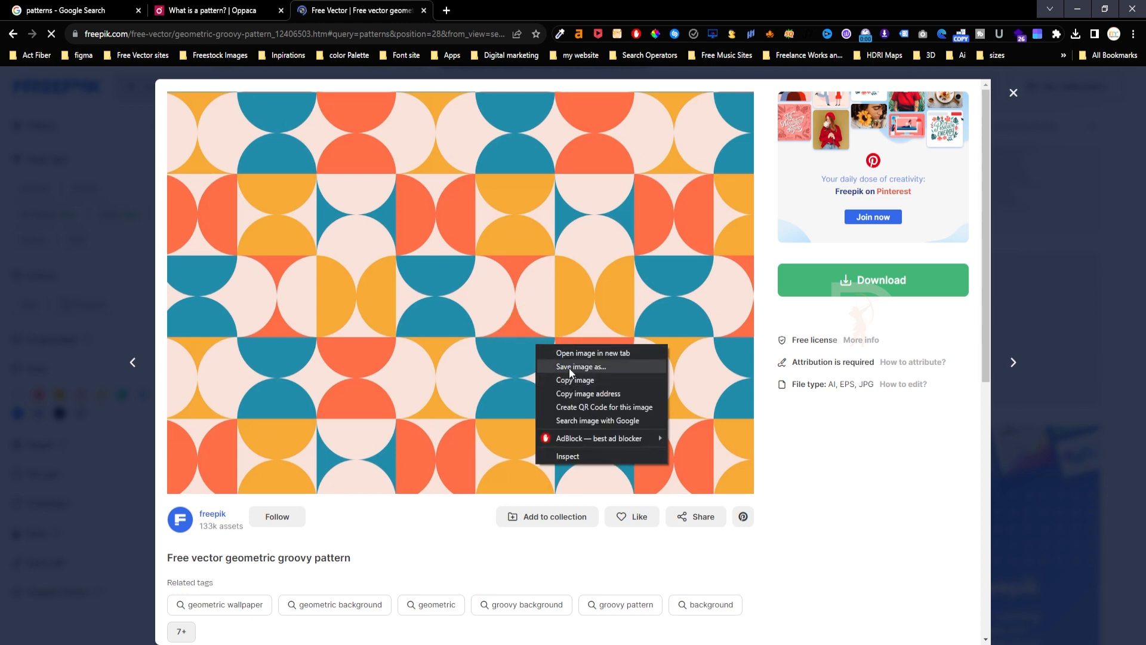
click(569, 368)
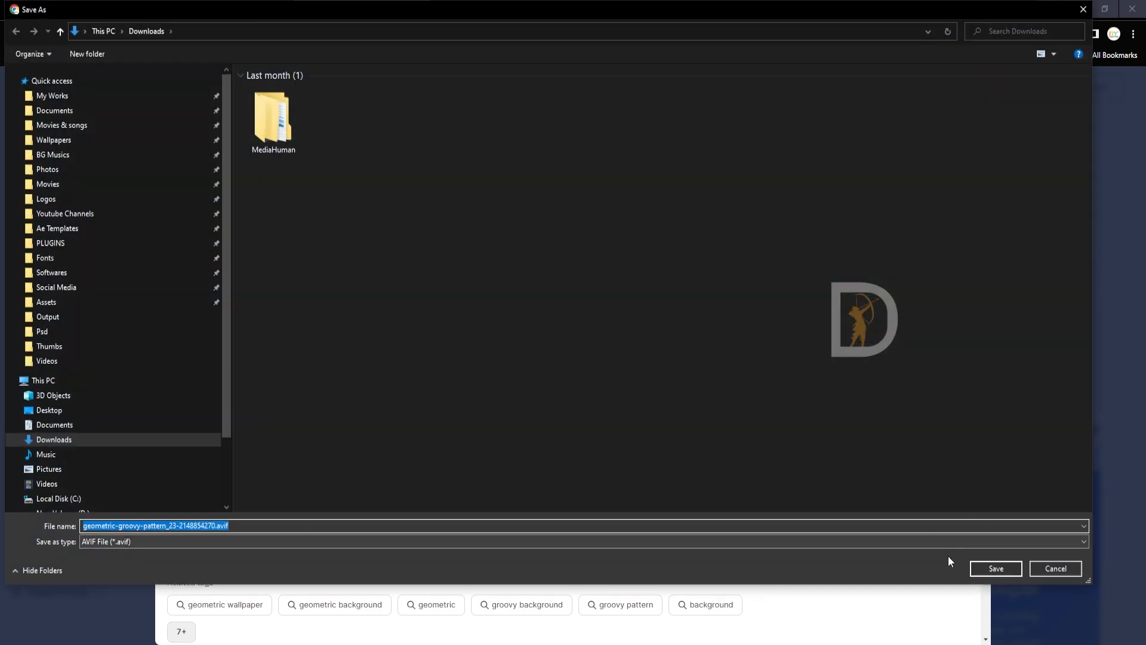
click(1019, 561)
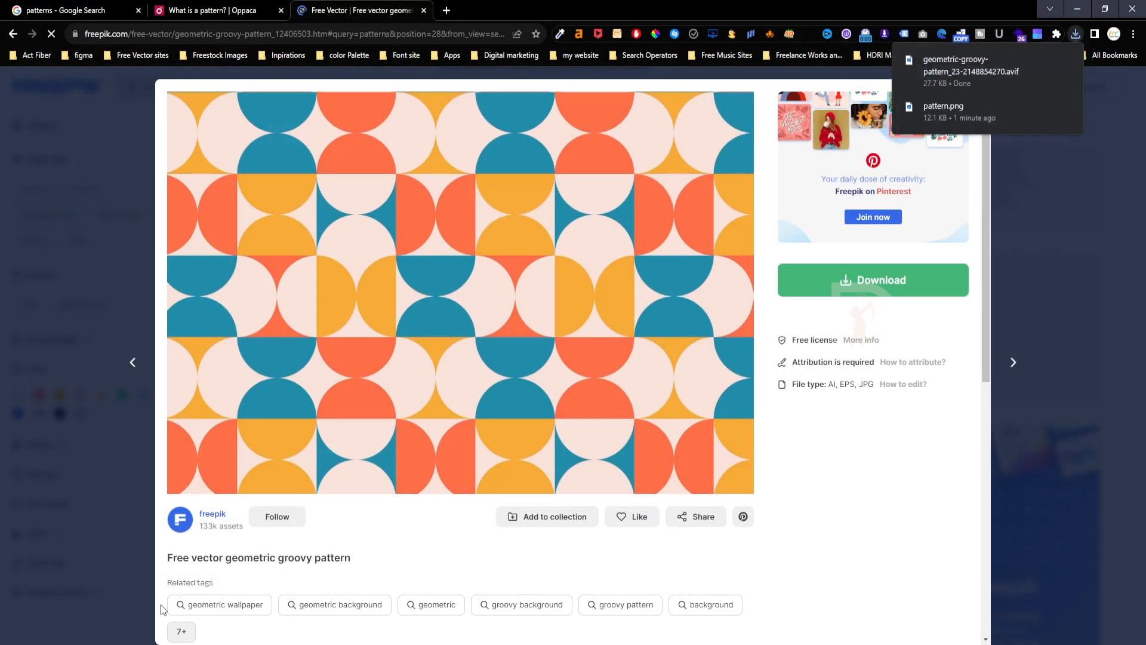
scroll(908, 364, down, 1)
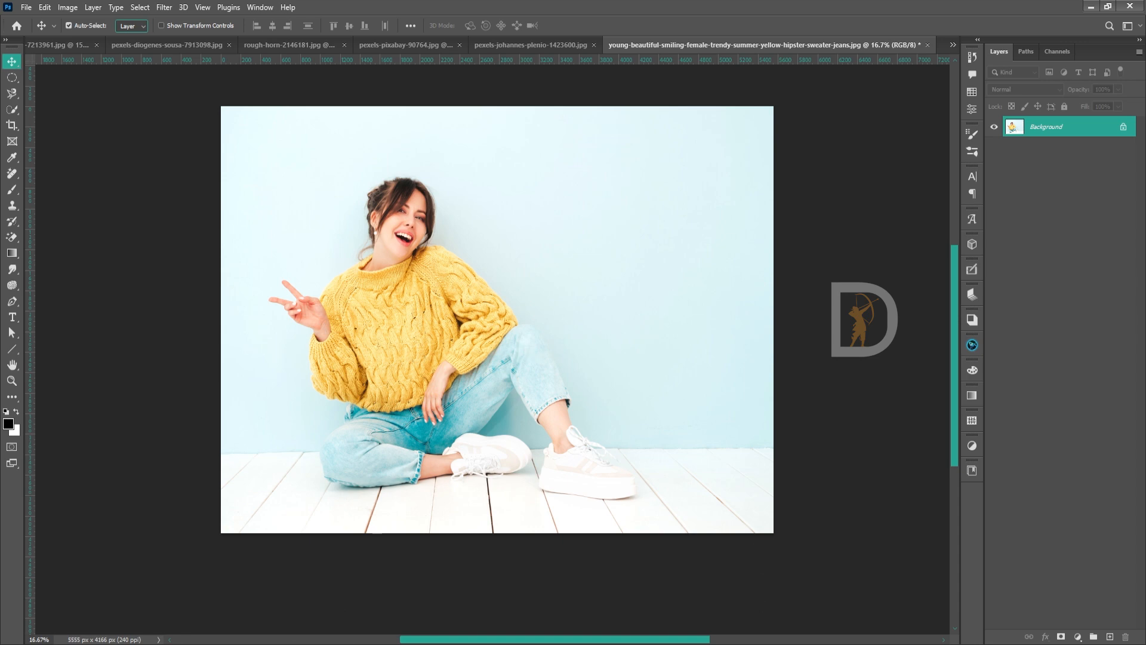
Bring the downloaded geometric pattern file into the yellow-sweater photo in Photoshop and accept it in Camera Raw without adjustments.
mouse_move(247, 618)
click(286, 596)
drag(468, 170, 489, 401)
key(alt+Tab)
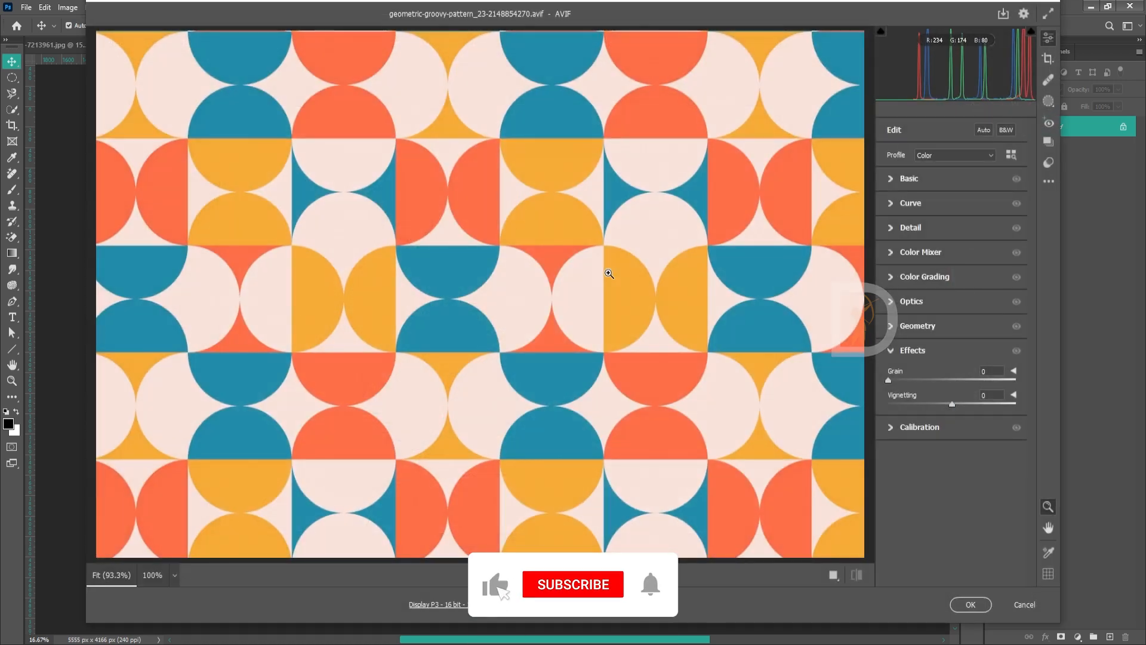
click(971, 604)
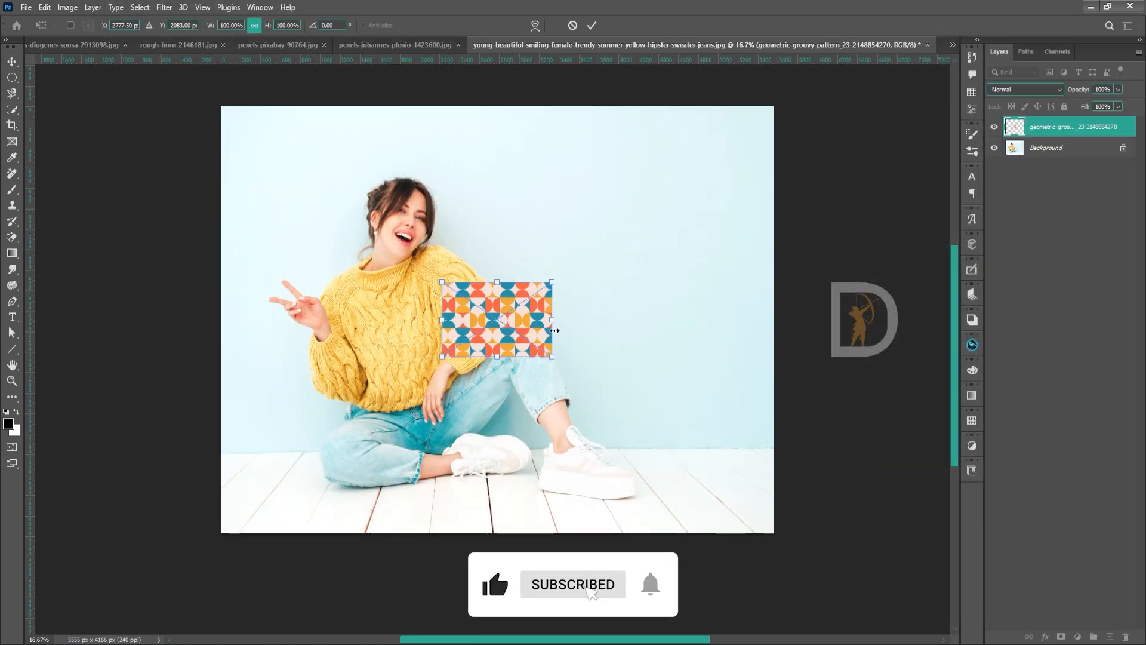
Scale the placed pattern to about 578% and move it up until its lower edge meets the top of the wooden floor.
drag(551, 357, 840, 504)
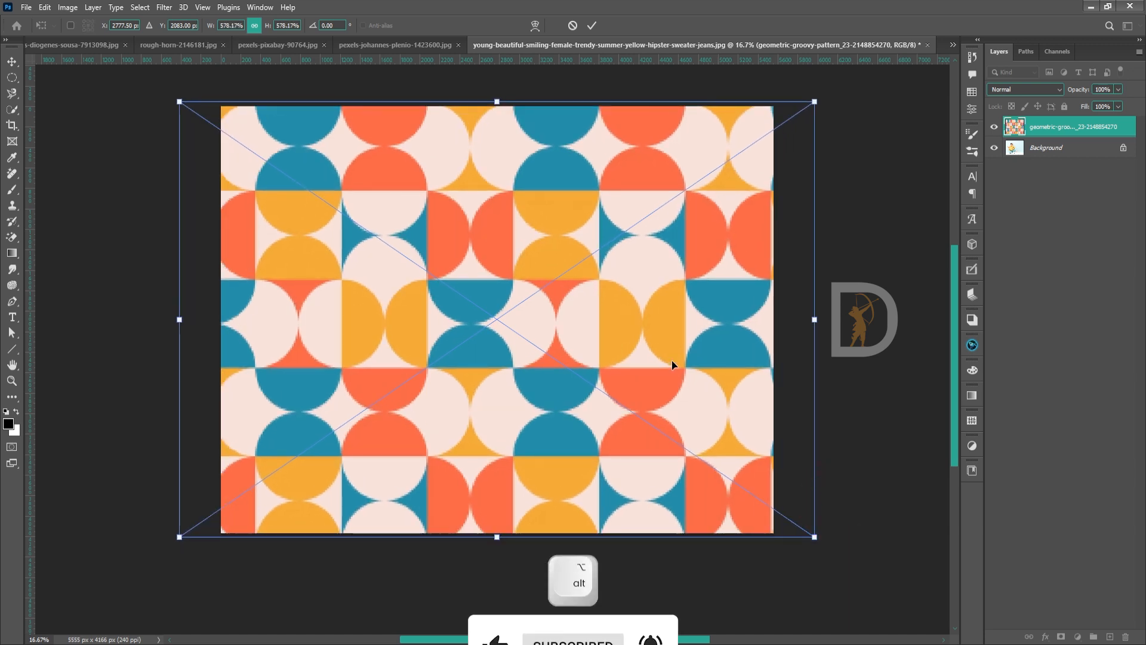
key(Return)
drag(578, 440, 576, 354)
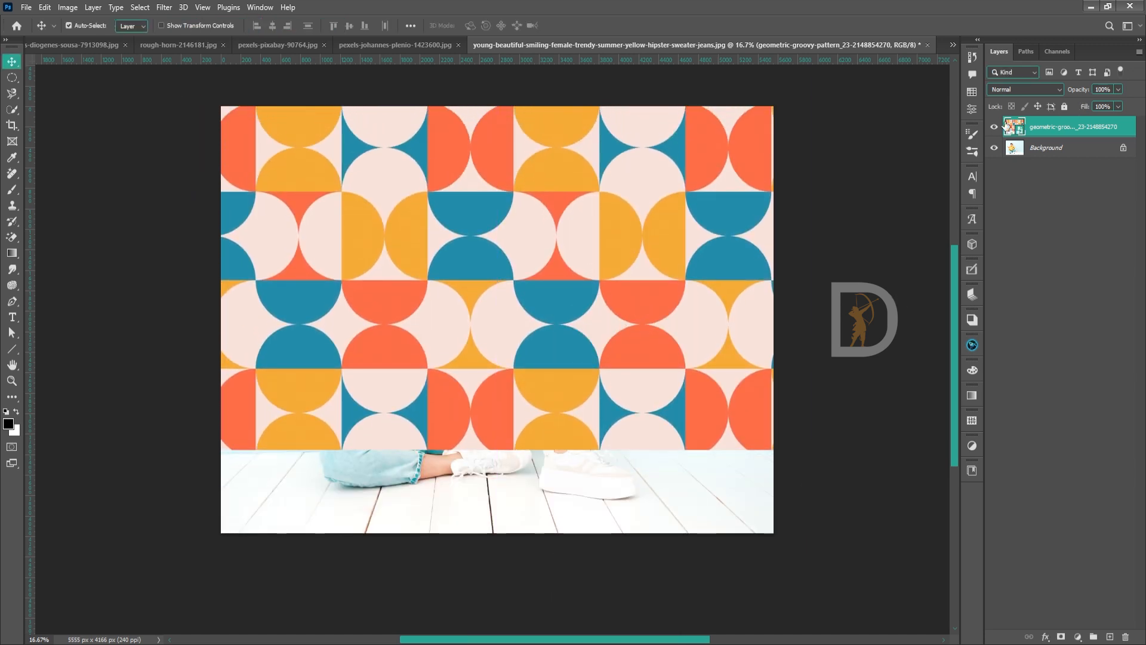
Hide the pattern layer and select the model on the Background layer with the Object Selection tool's Select Subject.
click(994, 127)
click(1050, 153)
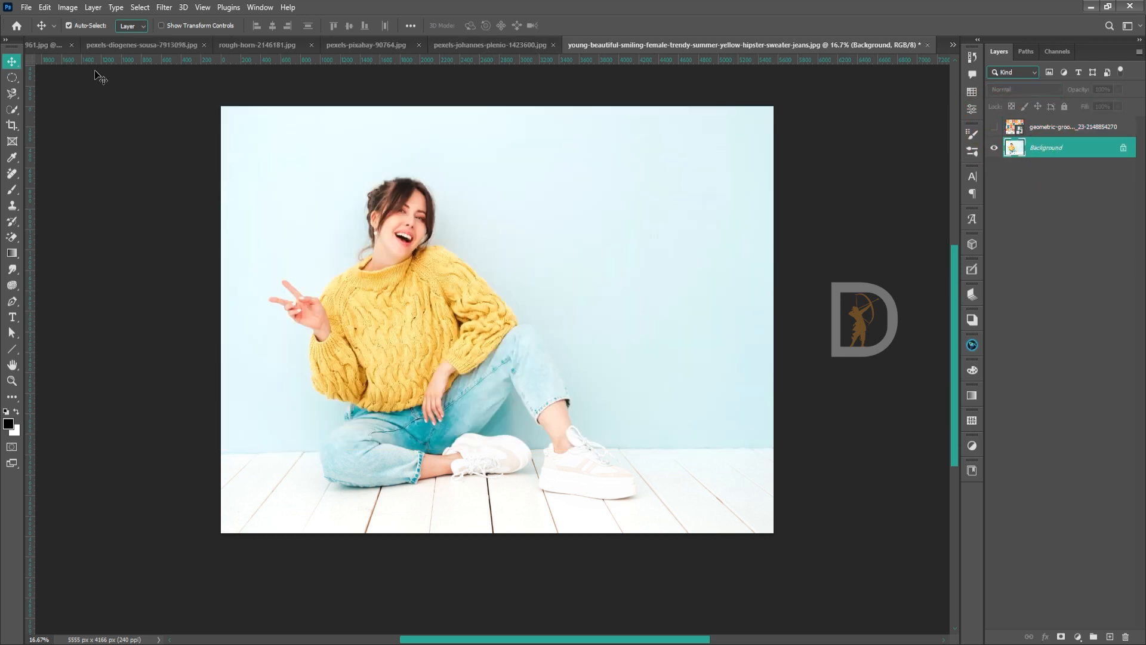
click(12, 109)
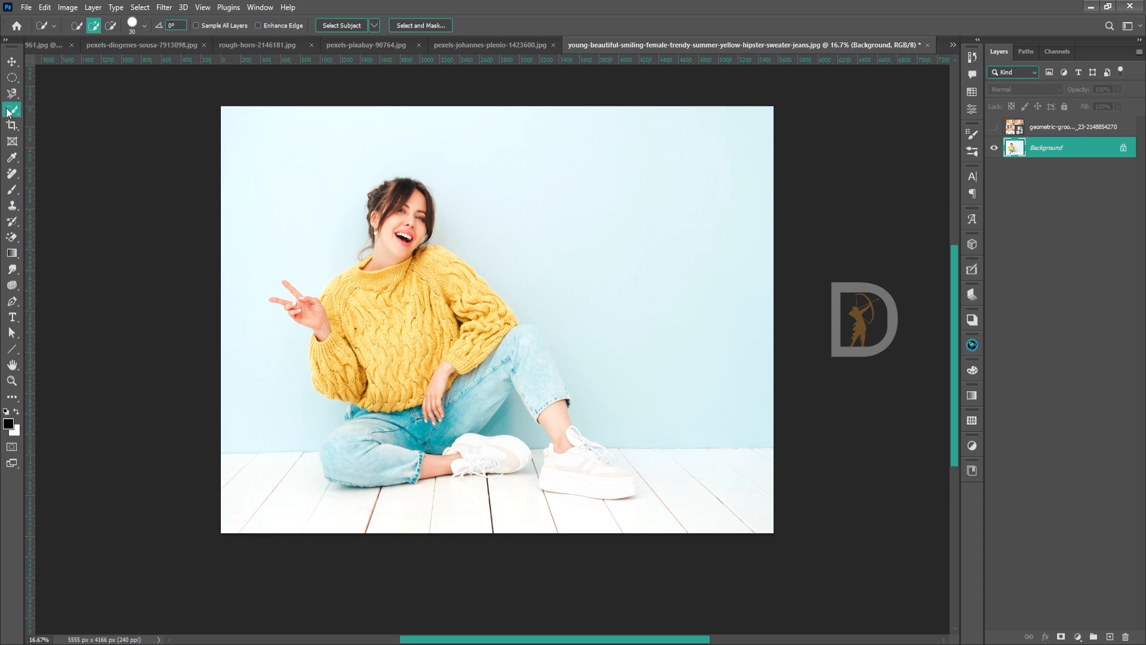
right_click(8, 110)
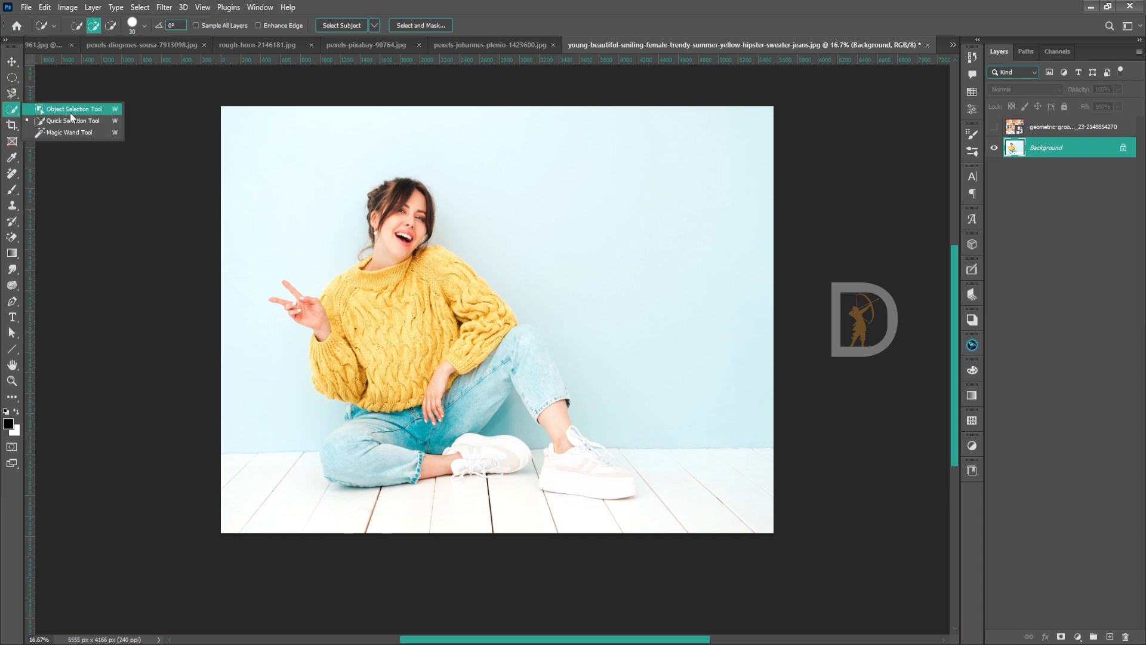
click(70, 112)
click(526, 25)
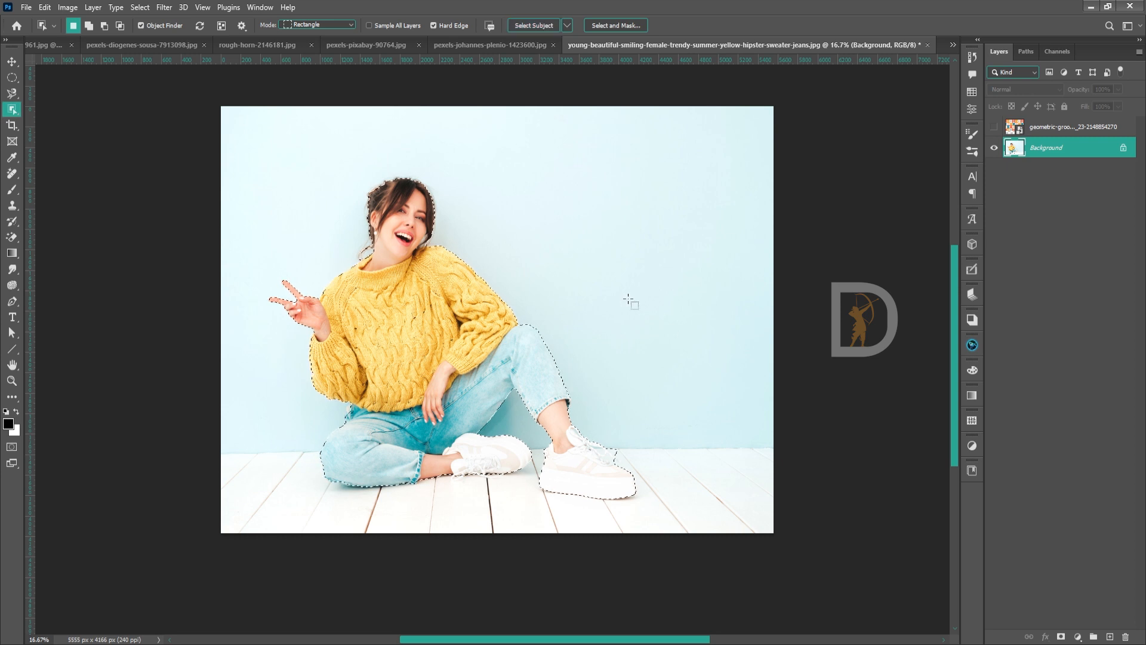
Output the model selection as a layer mask through Select and Mask, and briefly preview the pattern layer over the result.
click(625, 25)
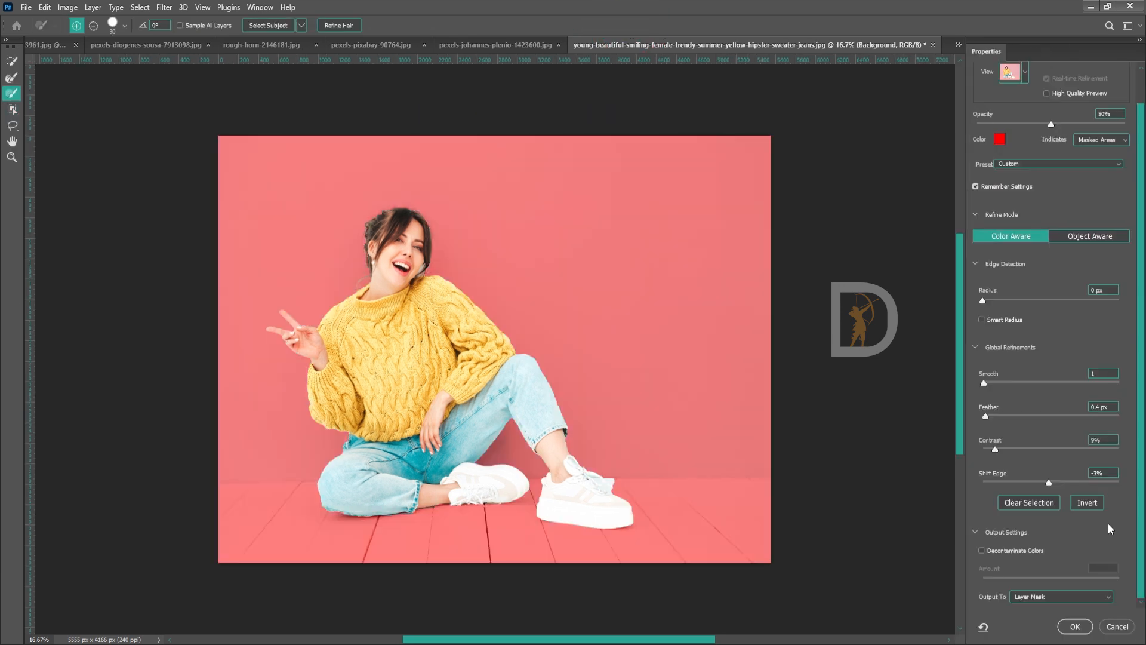
click(1073, 626)
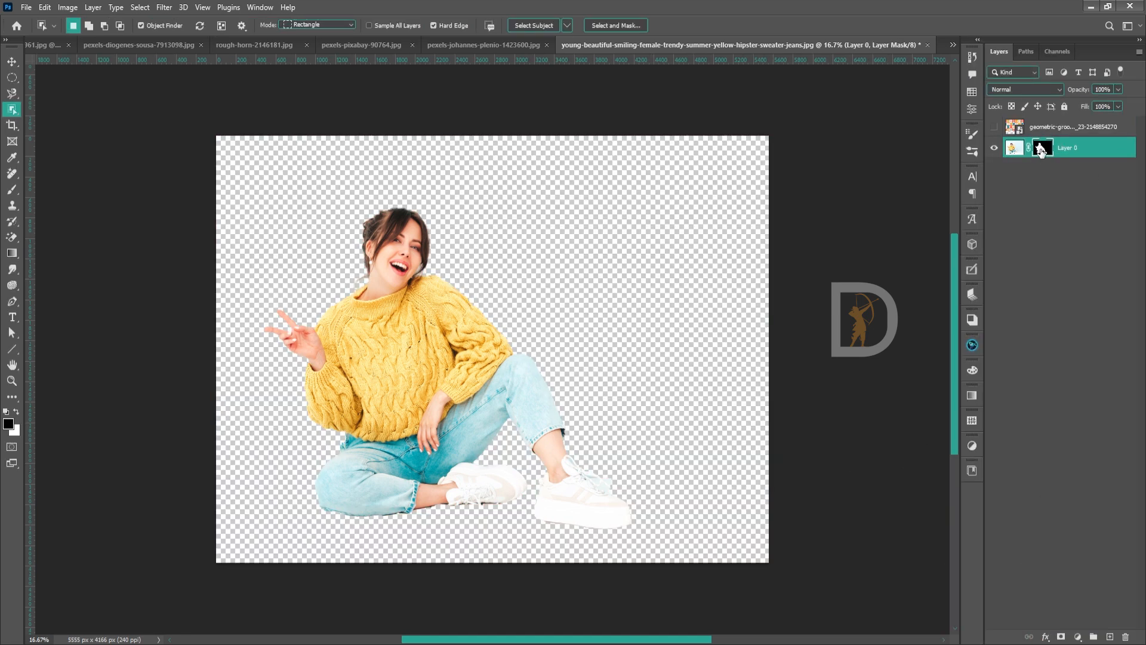
click(994, 128)
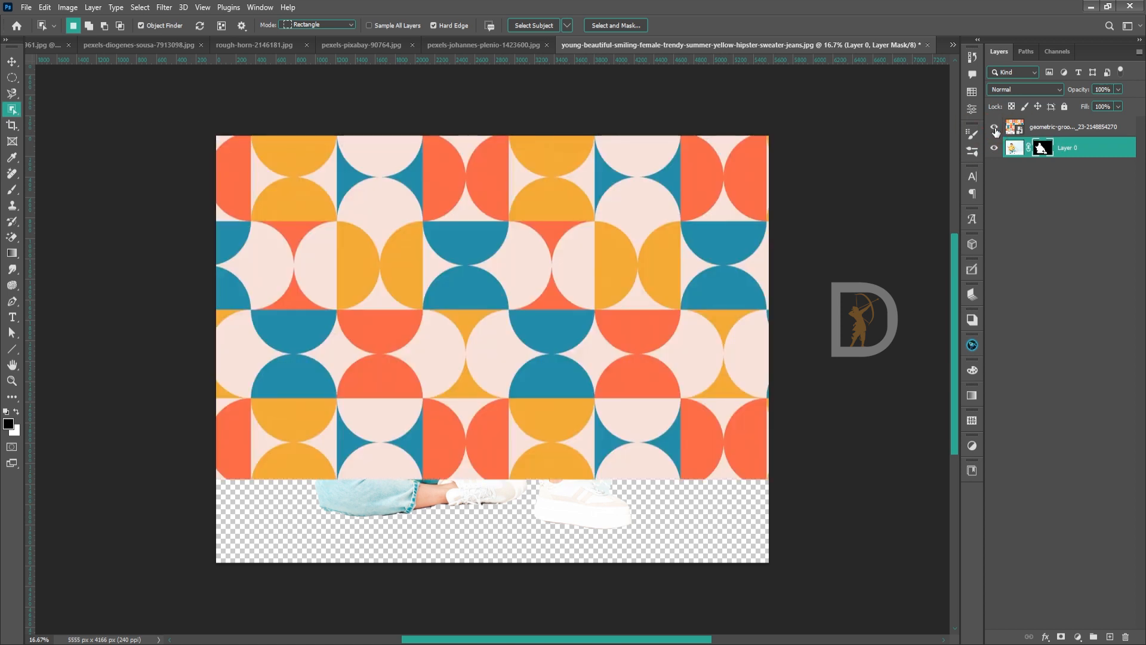
click(994, 127)
Move the model's mask from Layer 0 to the pattern layer, show that layer and invert the mask so the pattern covers only the wall.
drag(1042, 150, 1043, 129)
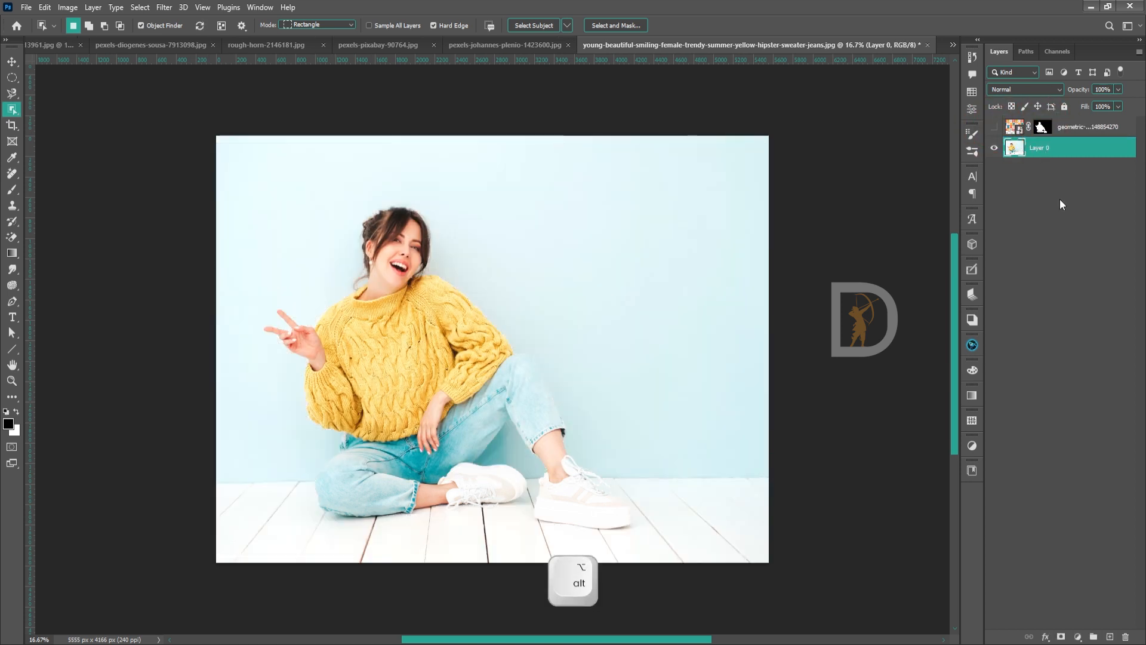
click(995, 128)
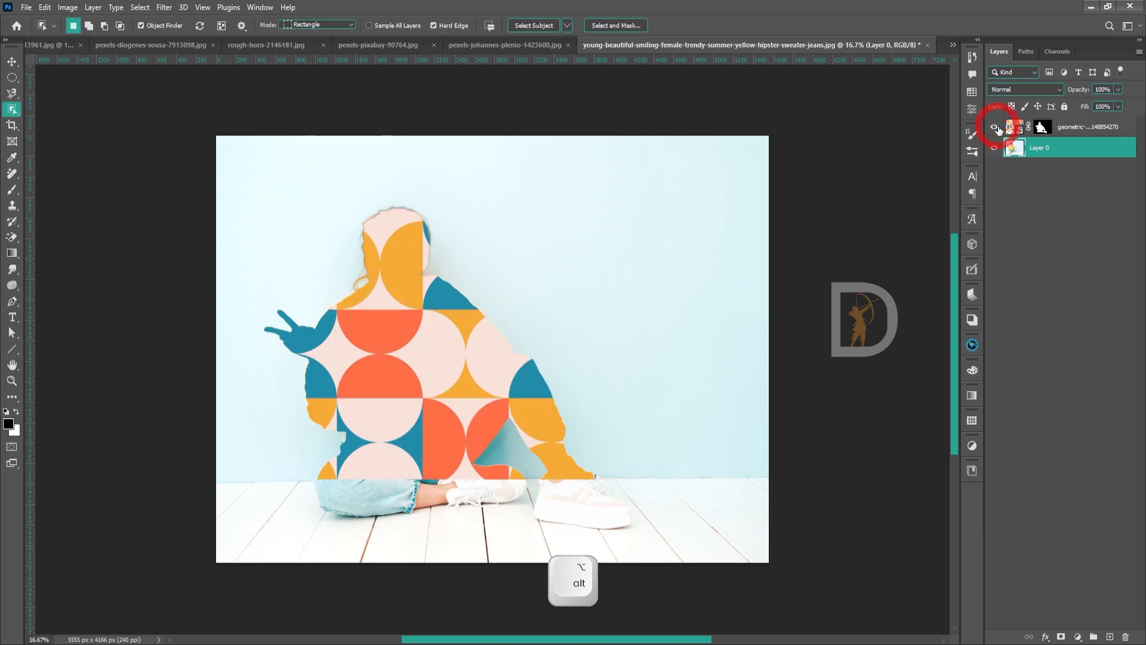
click(1040, 128)
key(ctrl+i)
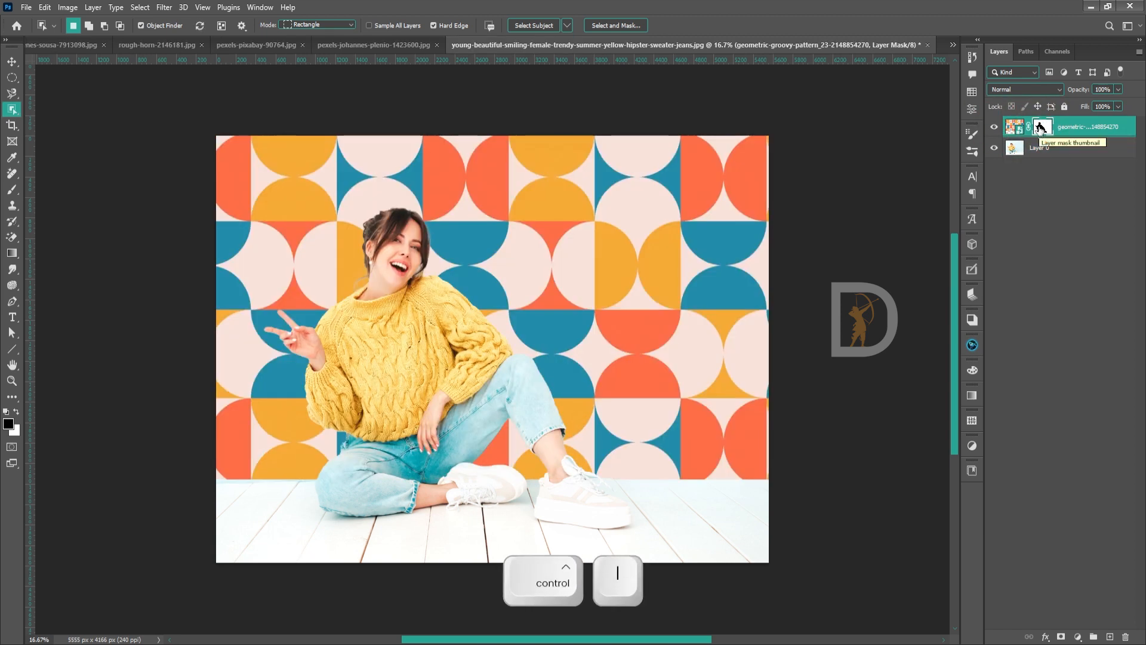
Try to shift the pattern slightly right with its mask still linked, and undo the move.
key(v)
drag(915, 404, 933, 399)
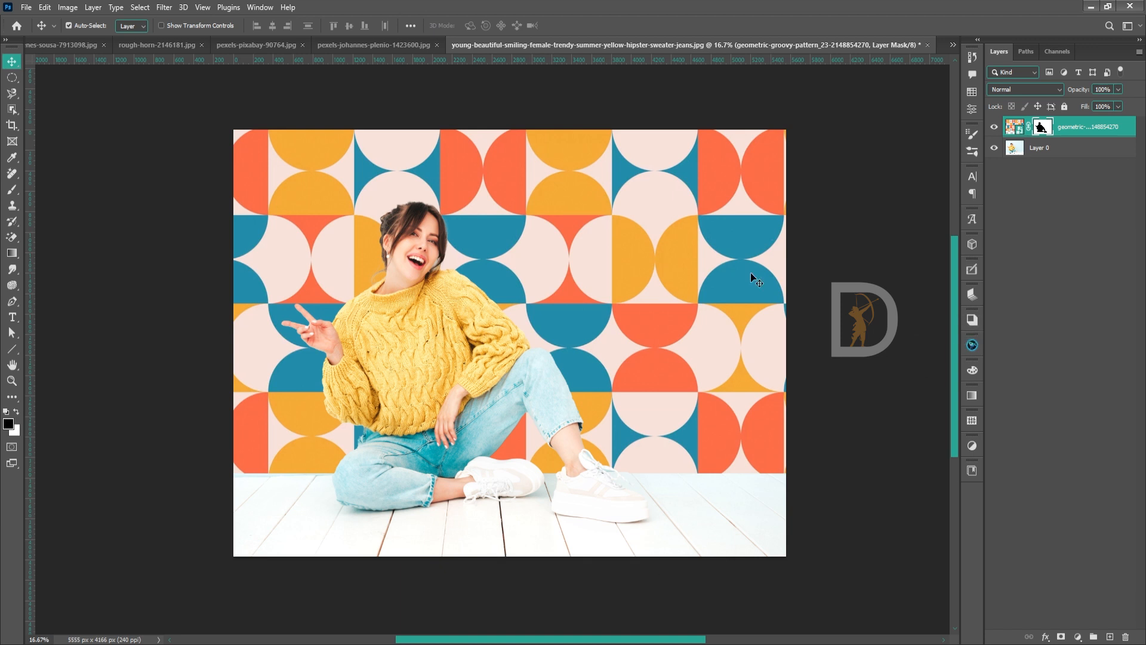
drag(660, 207, 665, 206)
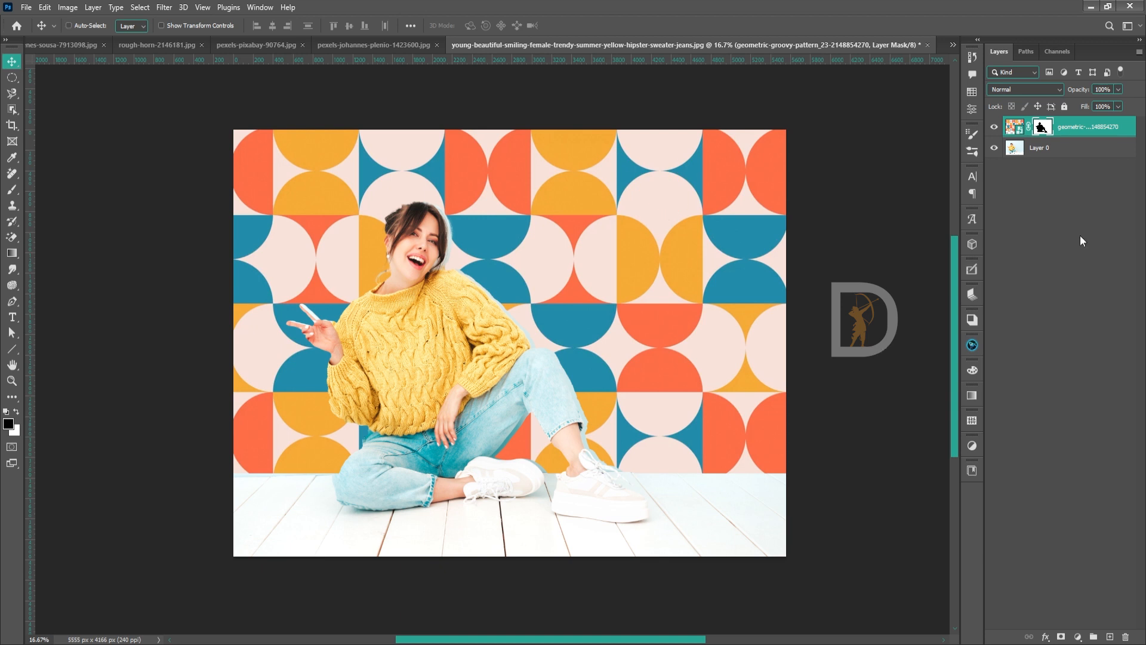
key(ctrl+z)
Nudge the pattern slightly right with its layer mask unlinked so the model's mask stays put, and relink the mask.
click(1014, 127)
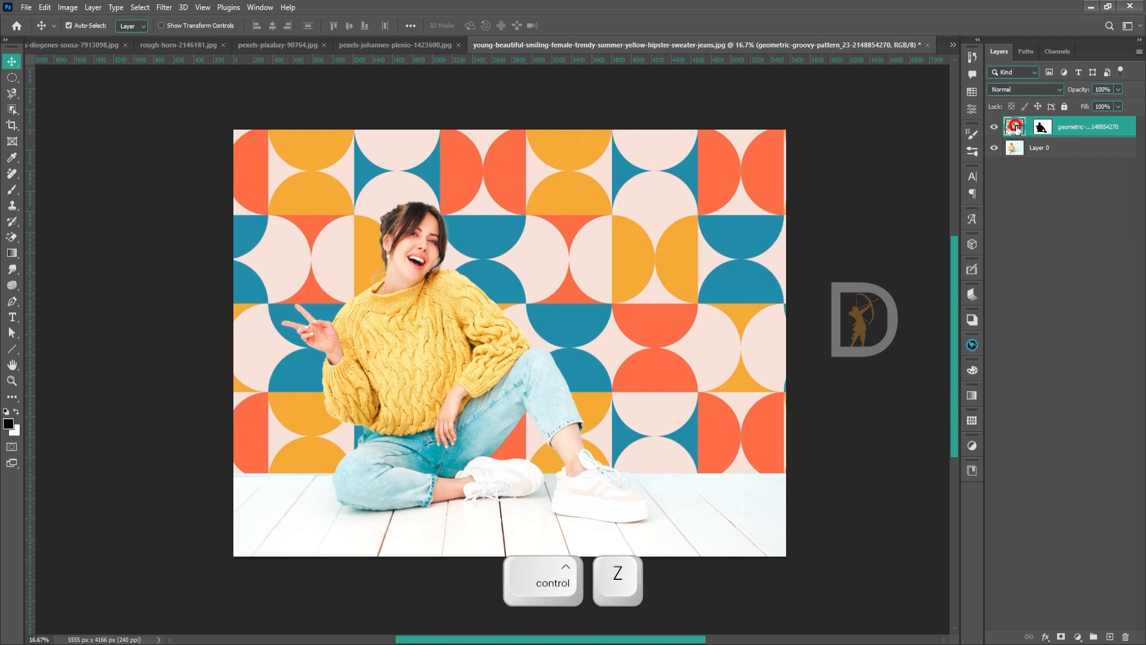
key(Right)
key(Right)
key(Right)
key(Right)
key(Right)
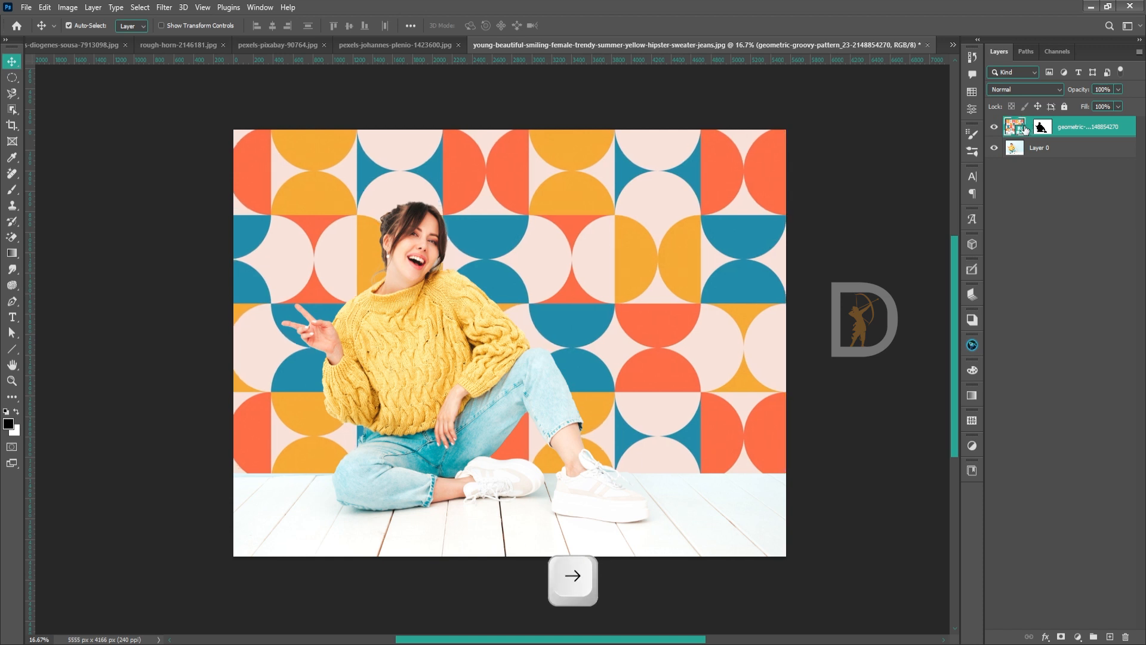
click(1038, 126)
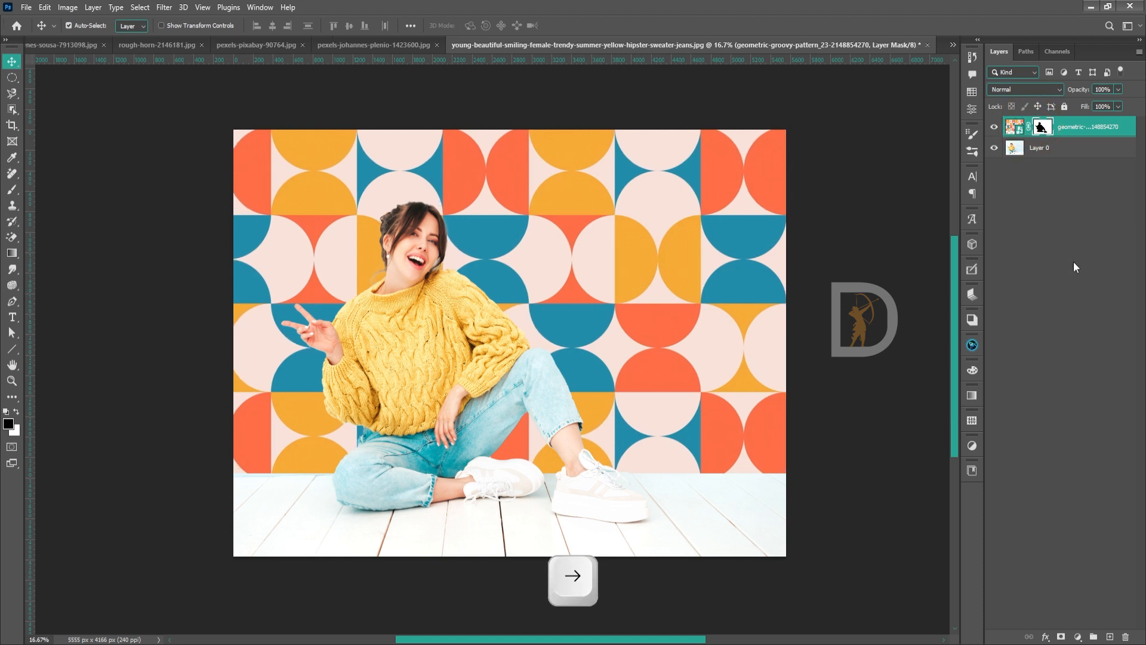
click(1071, 190)
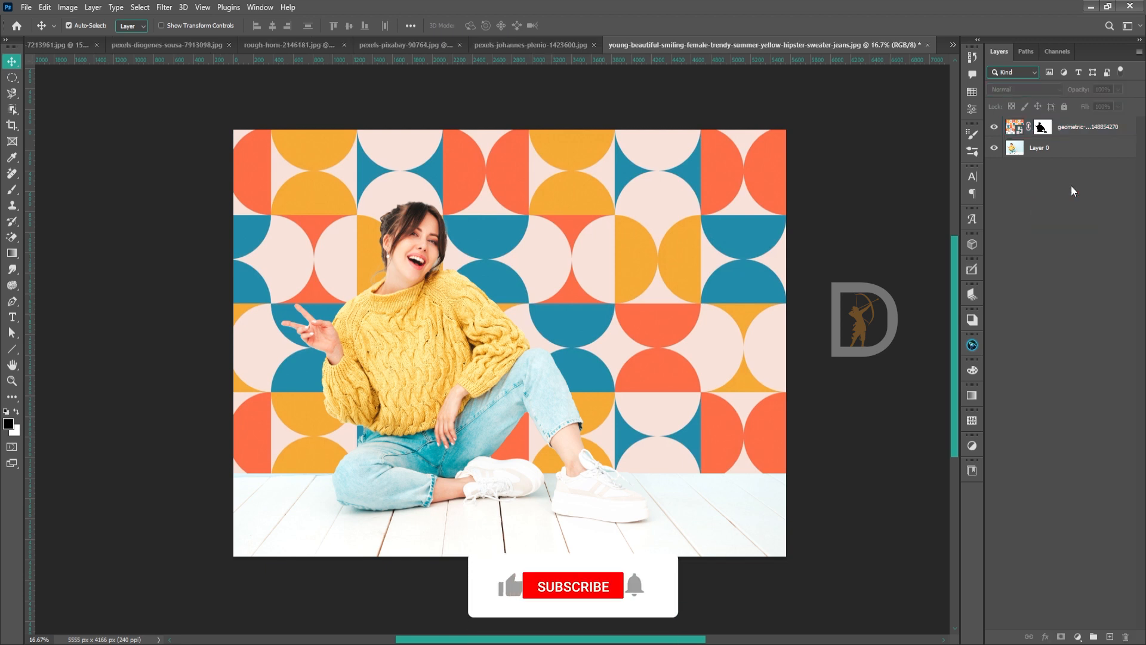
Group the pattern layer as Group 1 and add a white layer mask to the group.
click(1068, 131)
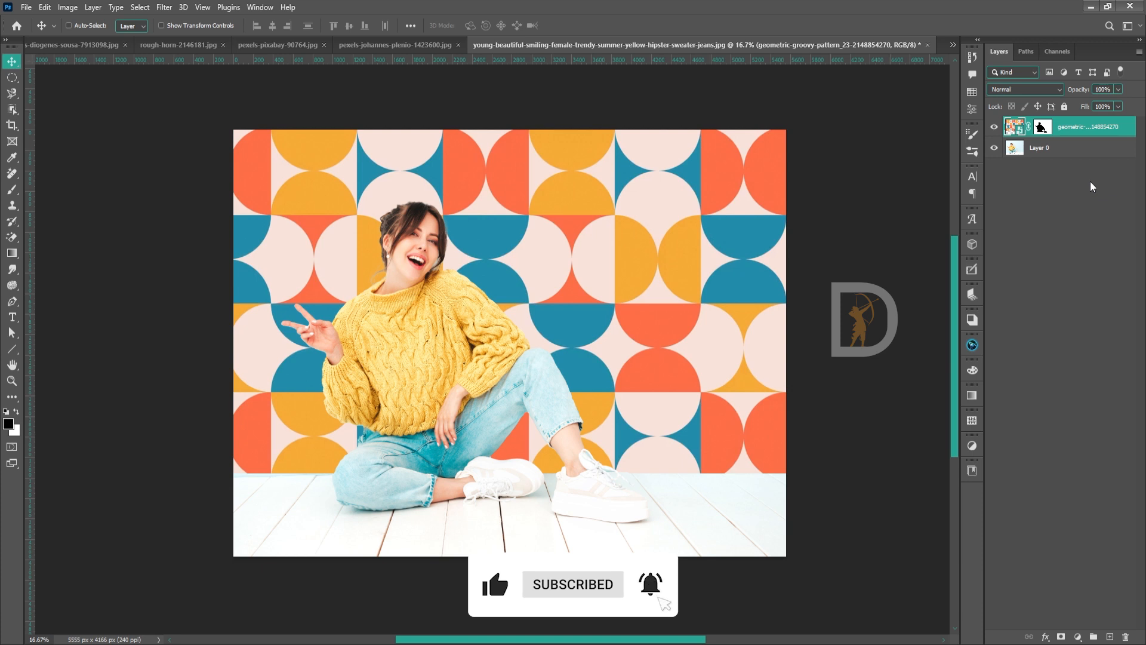
key(ctrl+g)
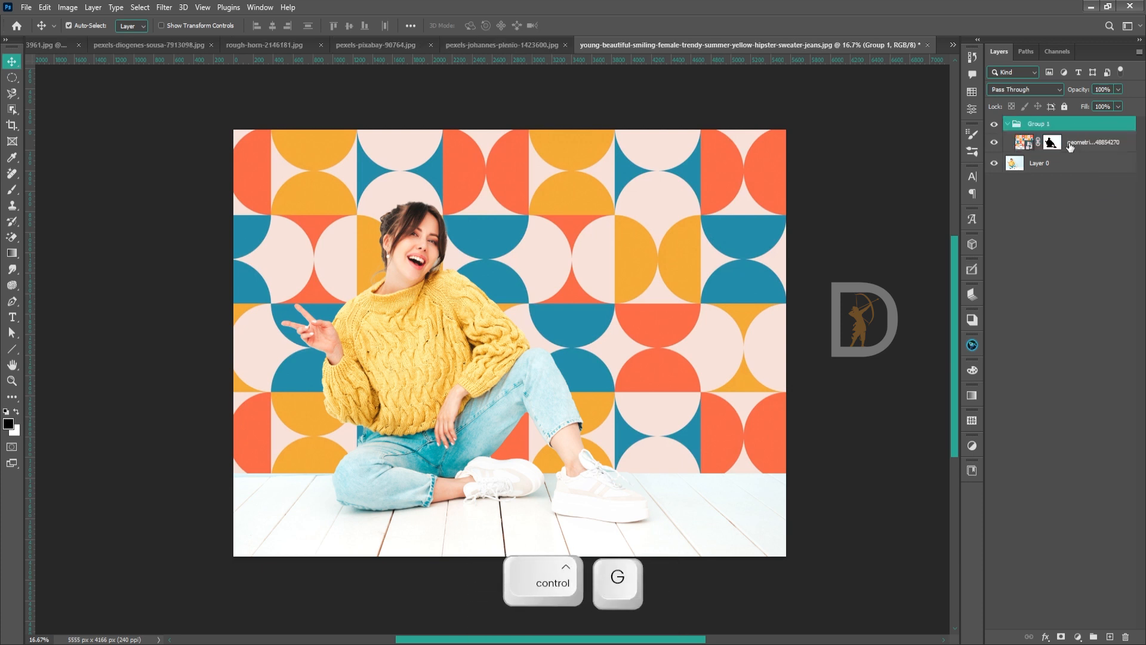
click(1009, 125)
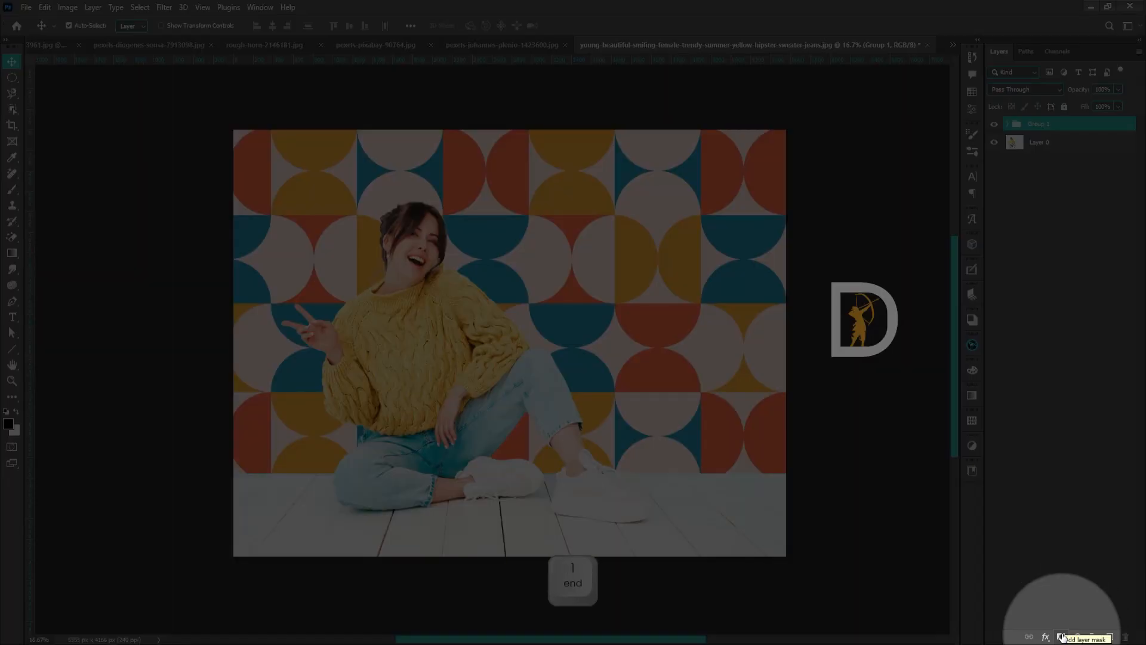
click(1062, 638)
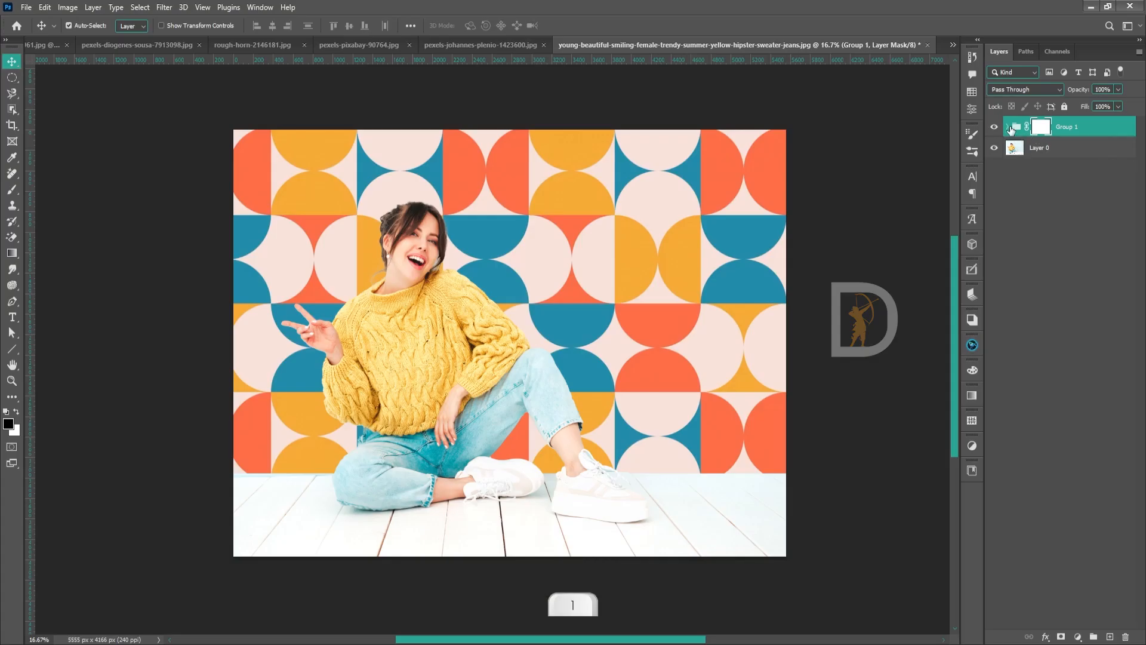
Add a purple c000ff Solid Color fill layer above the pattern layer inside Group 1.
click(1009, 127)
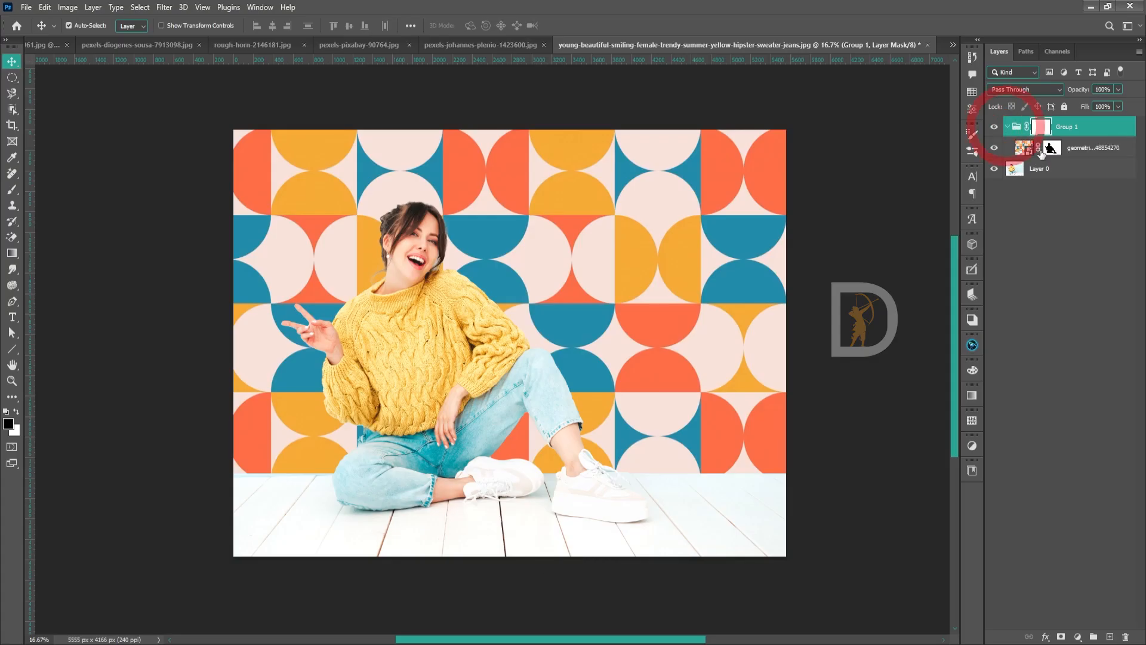
click(1082, 153)
click(1077, 636)
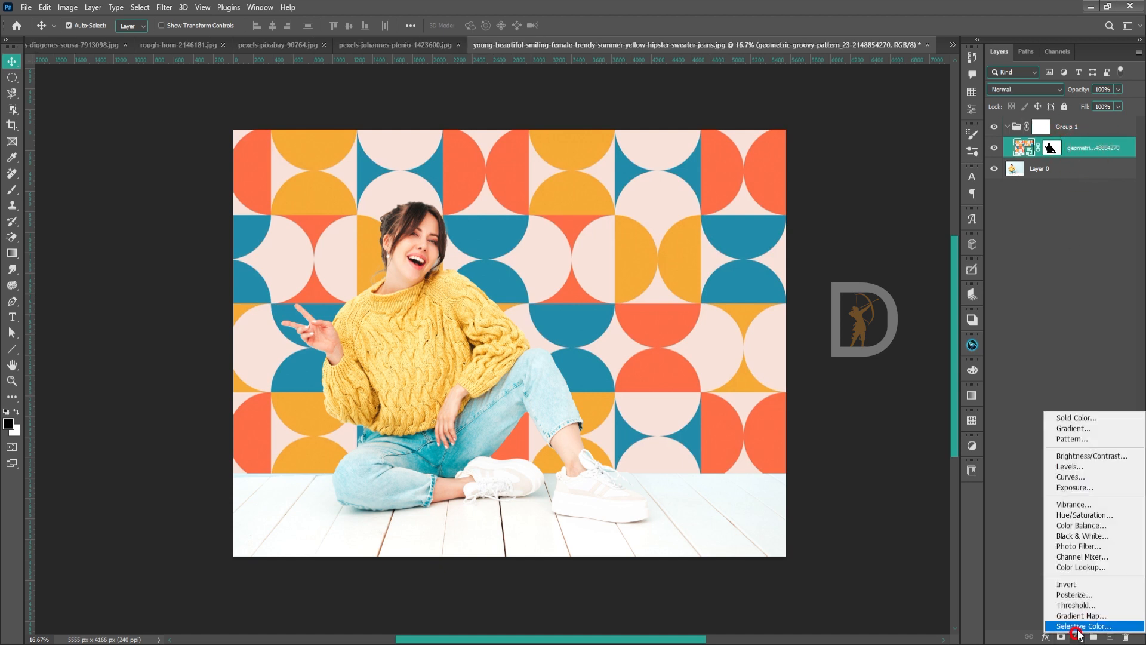
click(1091, 420)
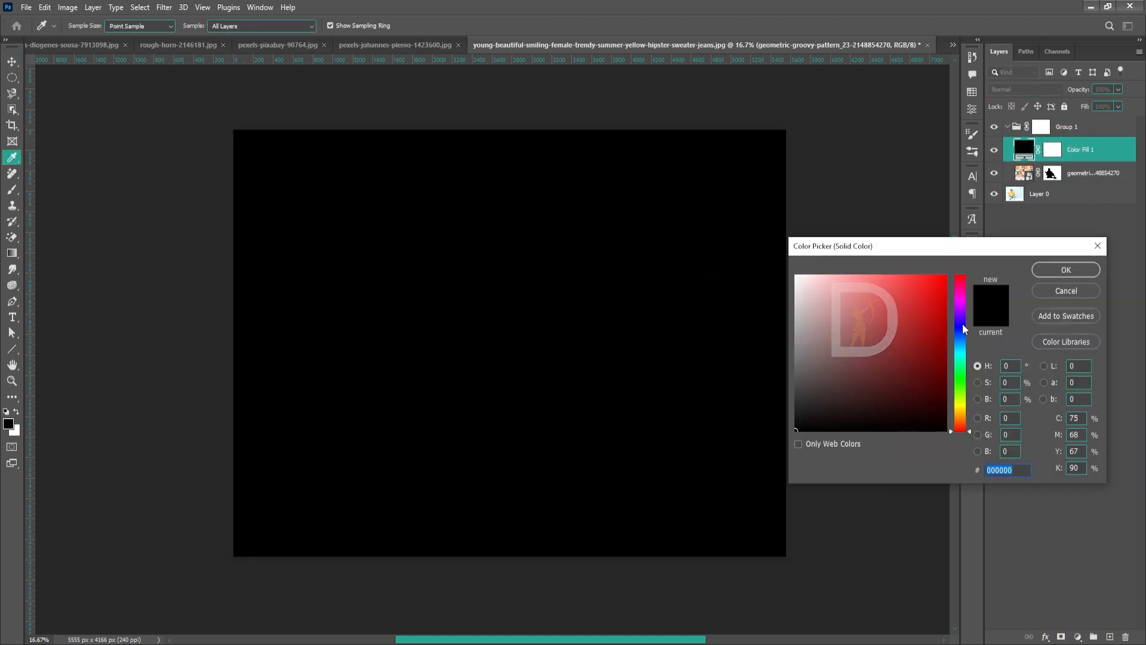
mouse_move(962, 327)
mouse_down()
mouse_move(963, 307)
mouse_move(920, 285)
mouse_move(945, 276)
mouse_up()
click(1067, 270)
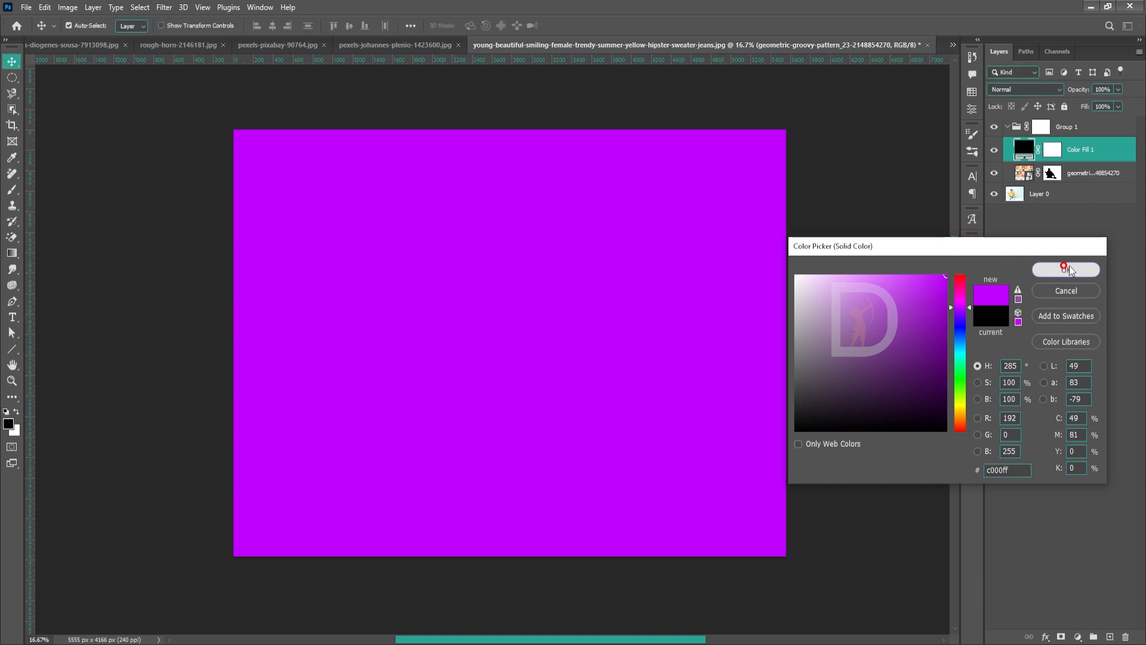
Clip the purple fill to the pattern layer and set its blend mode to Multiply.
alt+click(1066, 159)
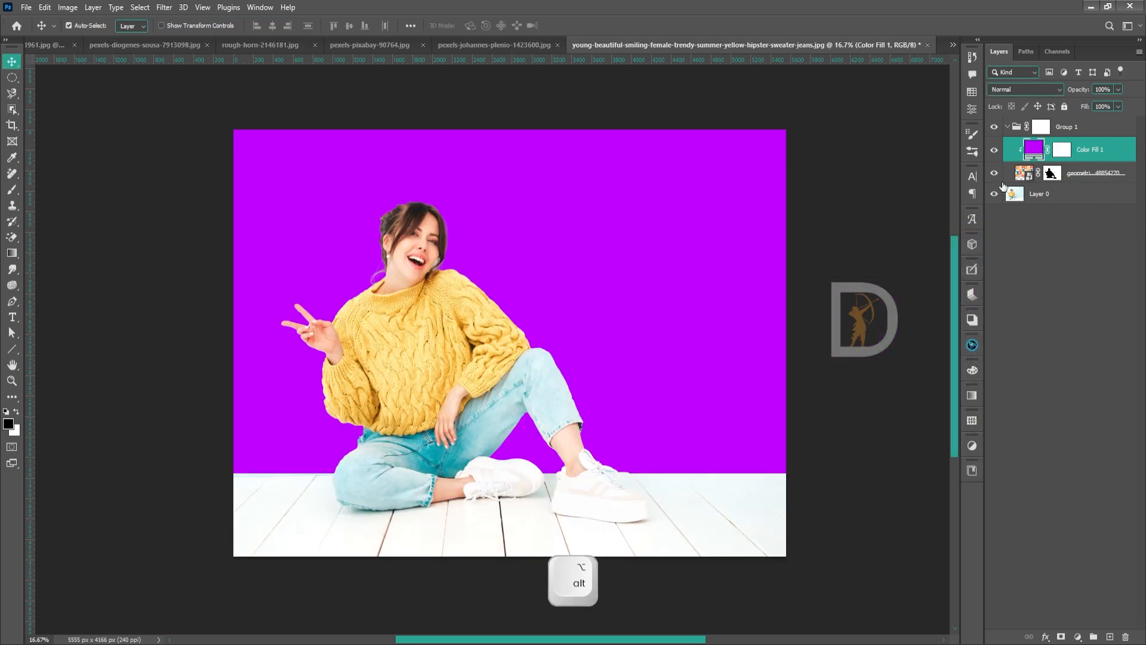
drag(614, 399, 627, 401)
click(1024, 90)
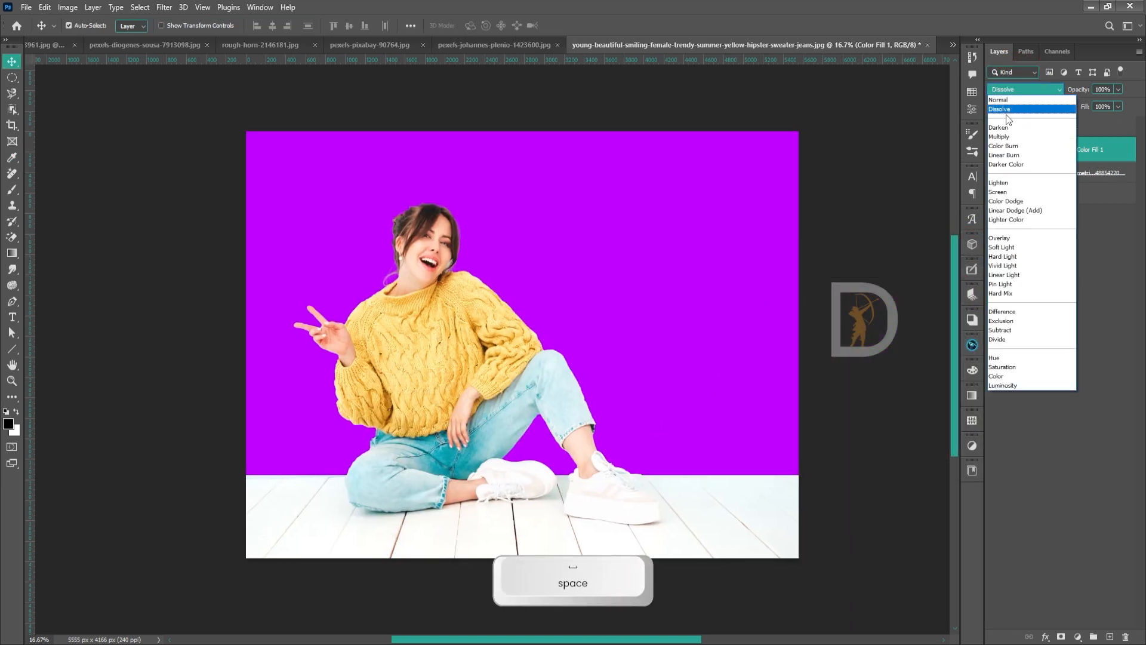
click(1009, 132)
drag(582, 413, 589, 398)
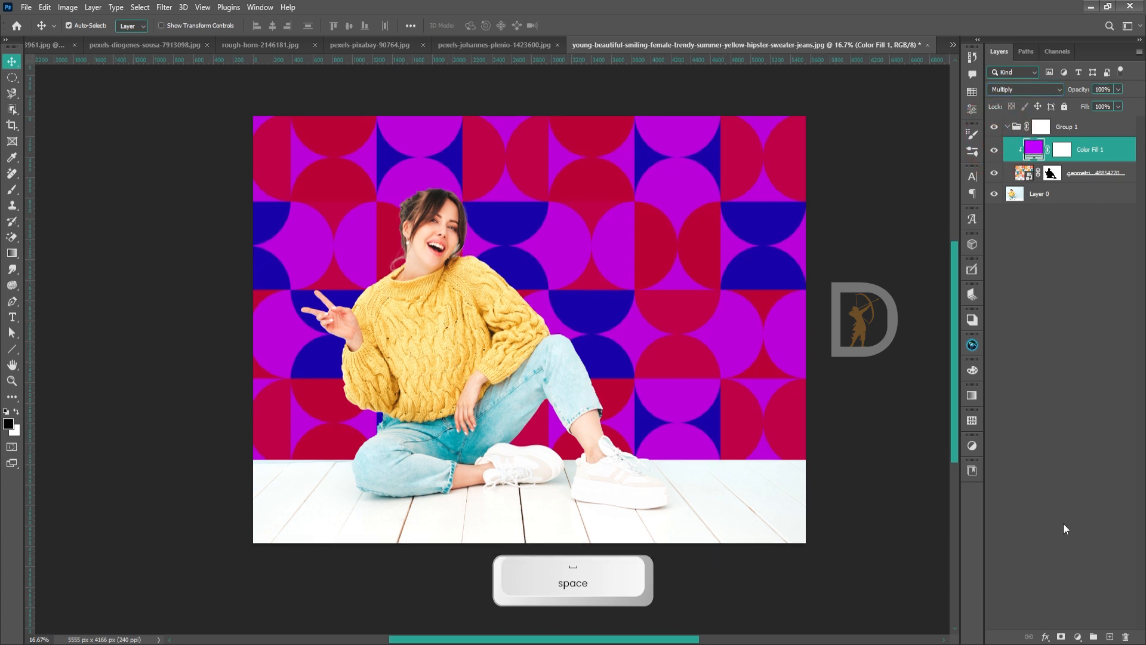
Paint black around the model on Group 1's mask with a soft round brush of size 1400, hiding the nearby pattern.
click(1008, 126)
click(1041, 127)
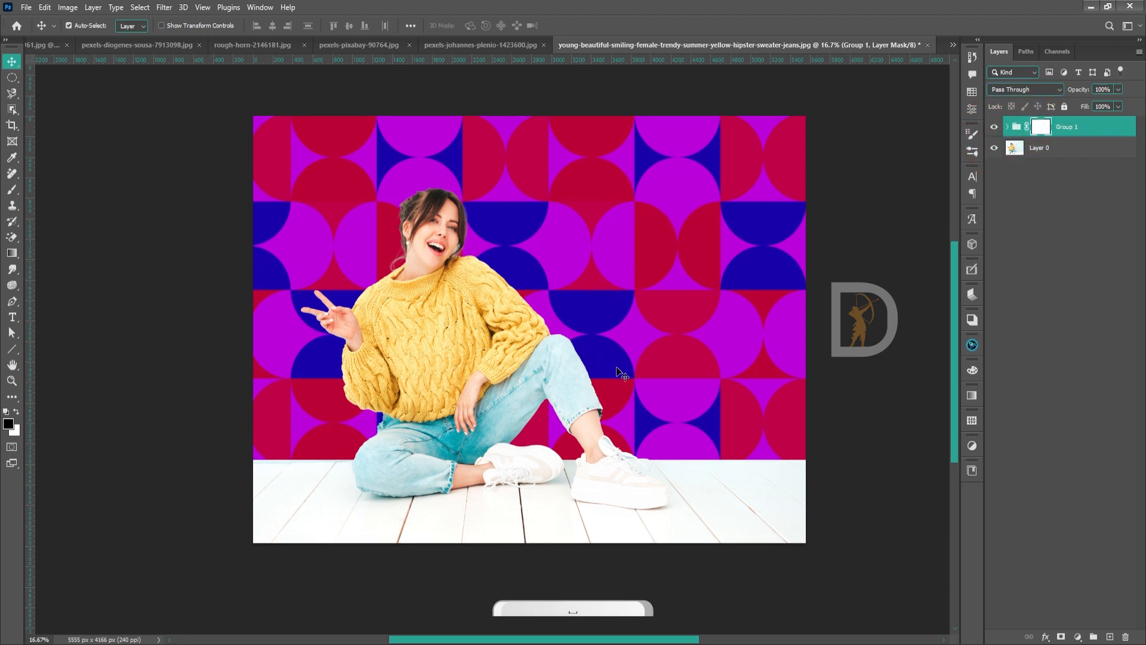
key(bracketright)
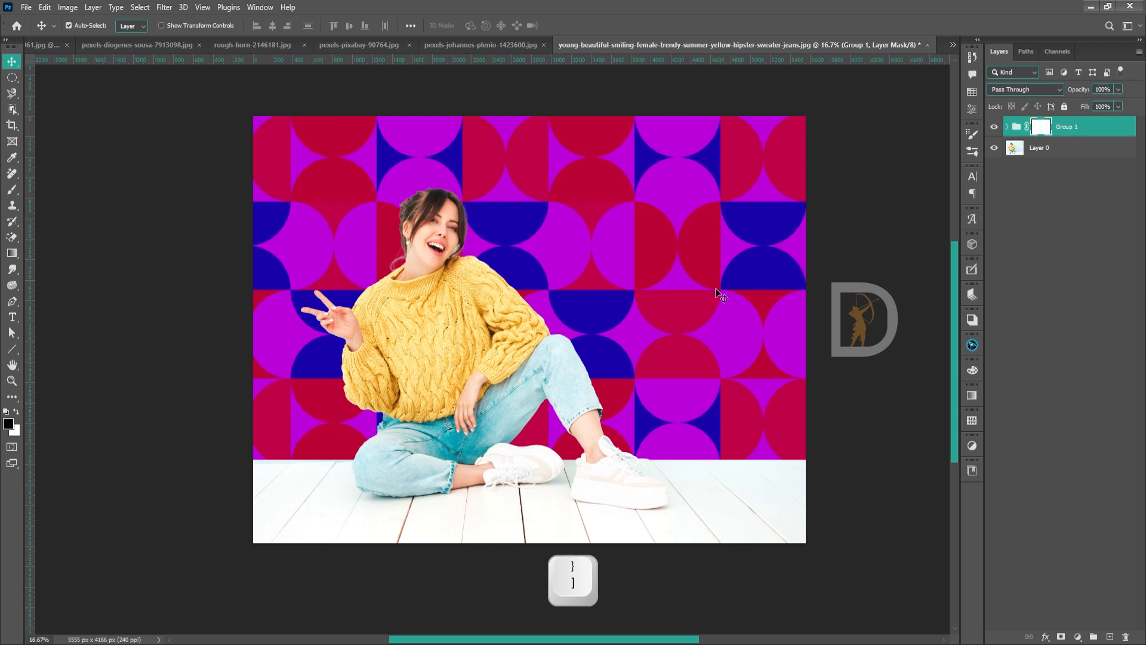
key(b)
key(bracketright)
key(bracketright)
key(bracketright)
key(bracketright)
key(bracketright)
key(bracketright)
key(bracketright)
key(bracketright)
key(bracketright)
key(bracketright)
key(bracketright)
key(bracketright)
key(bracketright)
key(bracketright)
key(bracketright)
key(bracketright)
key(bracketright)
key(bracketright)
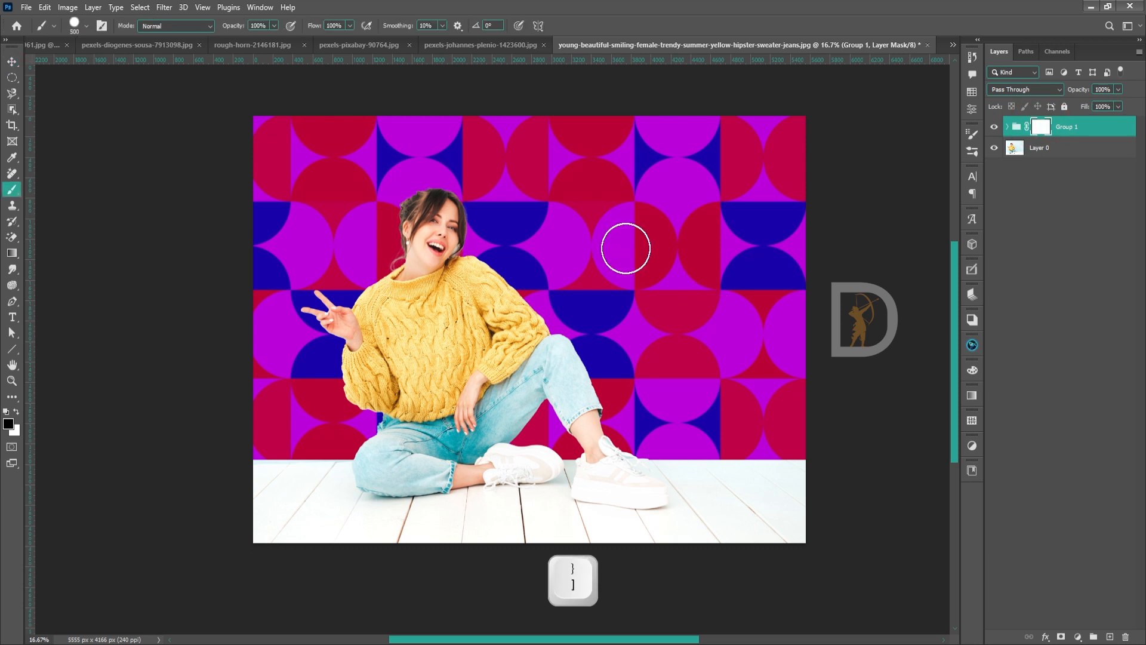
right_click(590, 223)
double_click(660, 367)
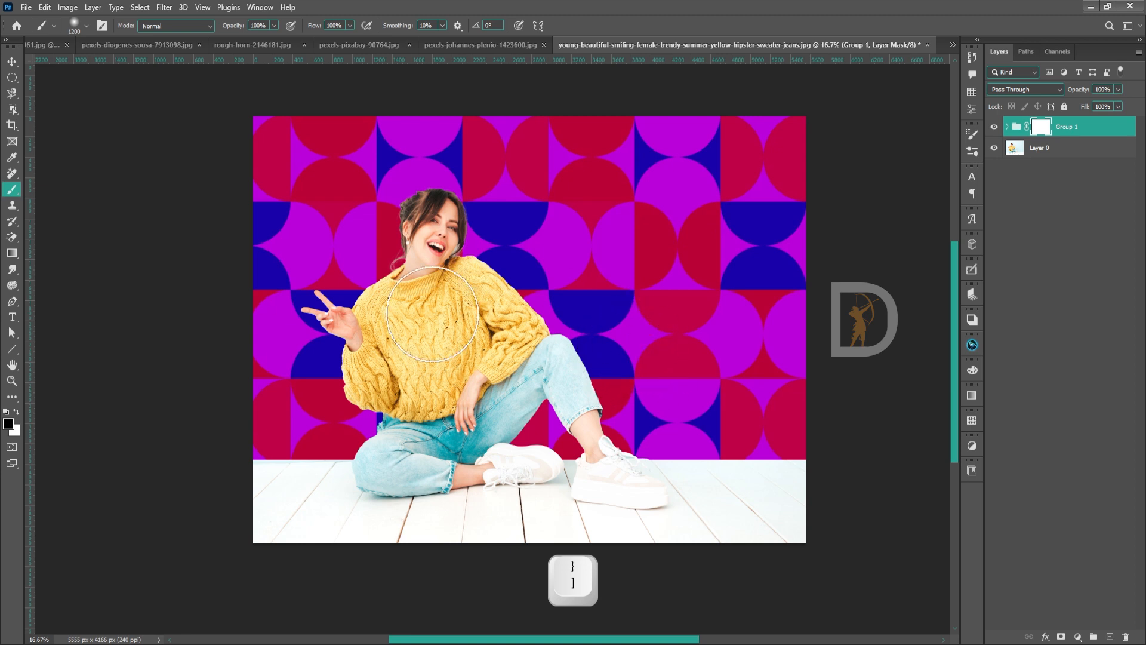
key(bracketright)
key(bracketright)
drag(428, 215, 436, 237)
mouse_move(357, 325)
mouse_down()
mouse_move(359, 361)
mouse_move(552, 286)
mouse_move(538, 308)
mouse_move(558, 312)
mouse_move(417, 221)
mouse_move(365, 360)
mouse_move(606, 377)
mouse_move(478, 344)
mouse_up()
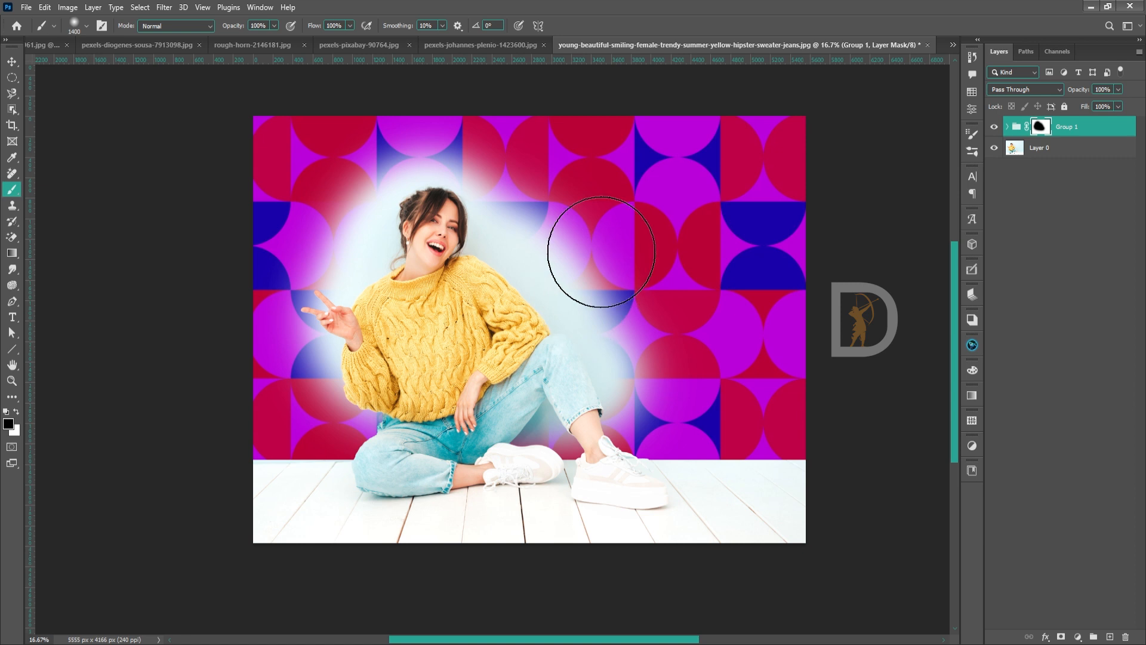
Load Group 1's mask as a selection and deselect it.
ctrl+click(1039, 126)
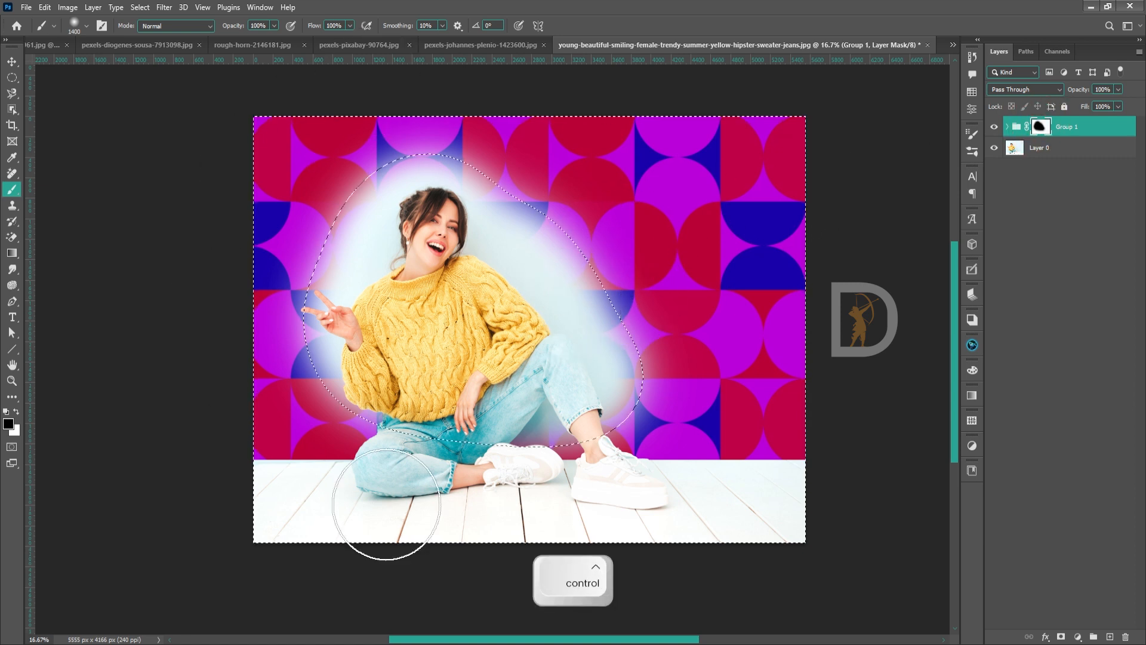
key(ctrl+d)
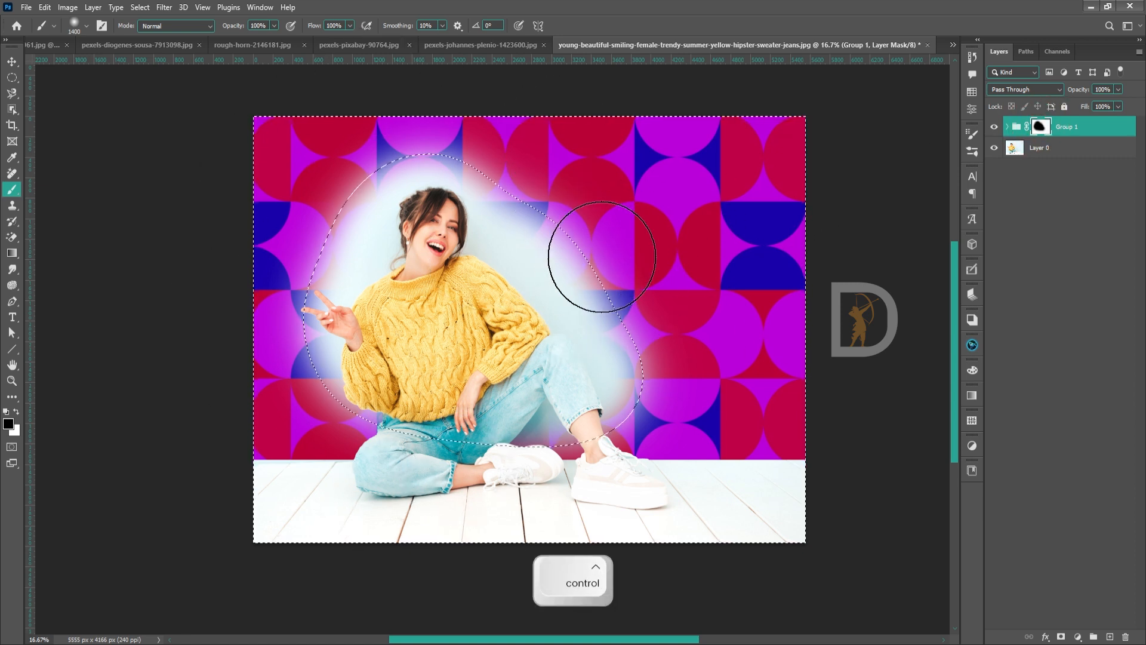
key(v)
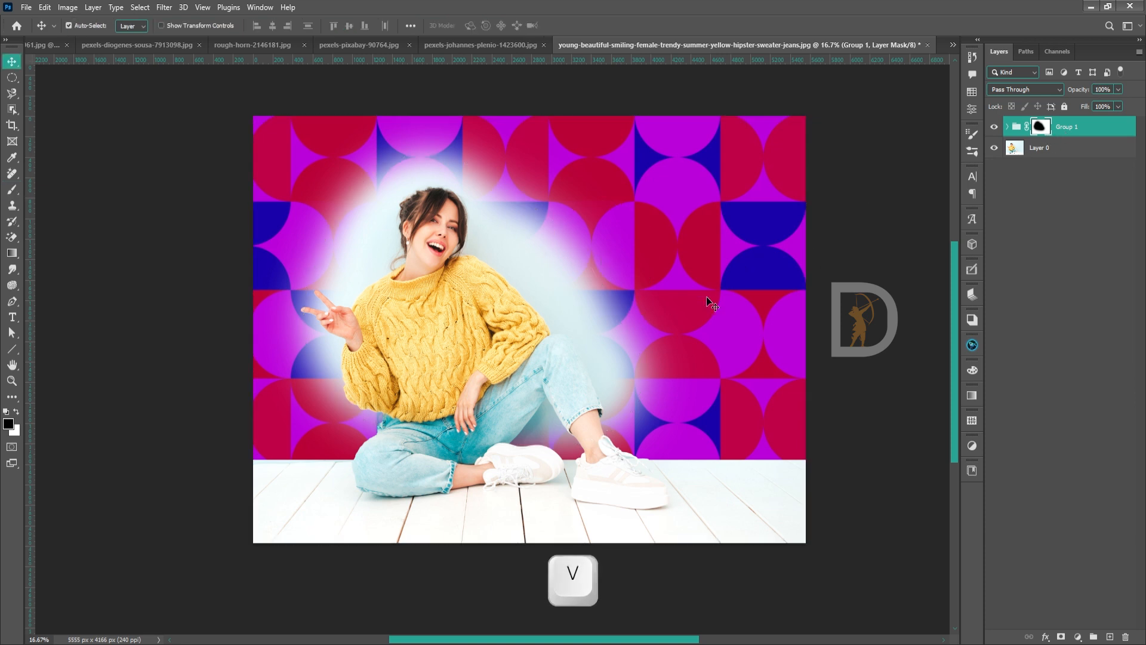
Expand Group 1 and hide the Color Fill 1 layer.
key(b)
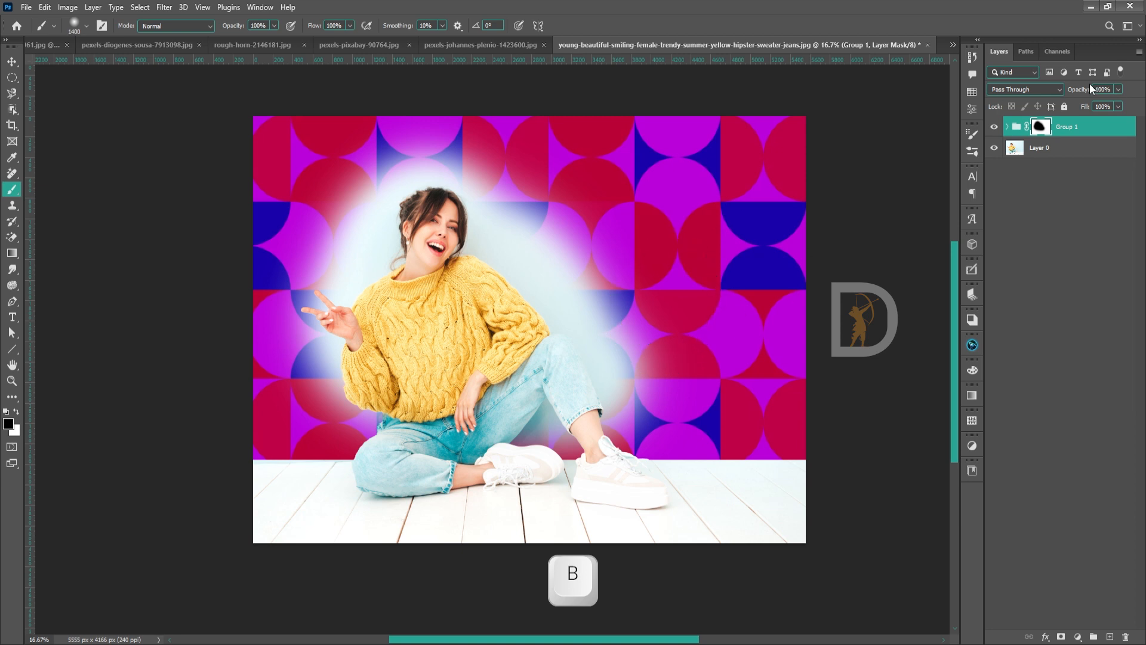
click(1008, 126)
click(994, 149)
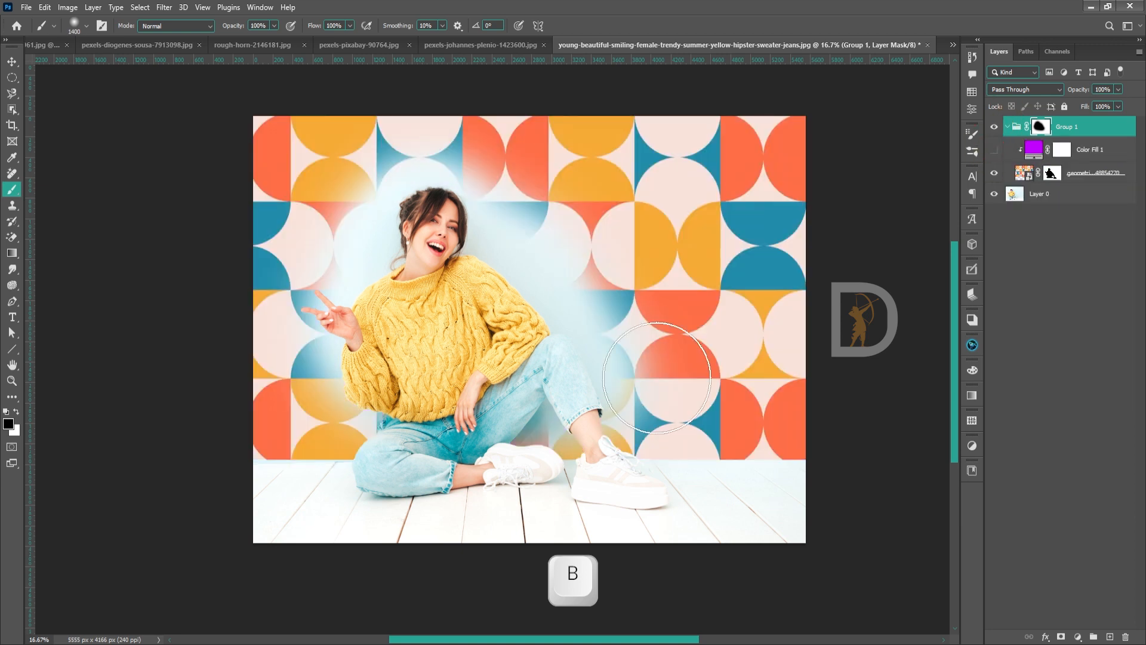
Compare the image with Group 1's mask disabled and enabled, and view the mask on its own in the canvas.
shift+click(1039, 126)
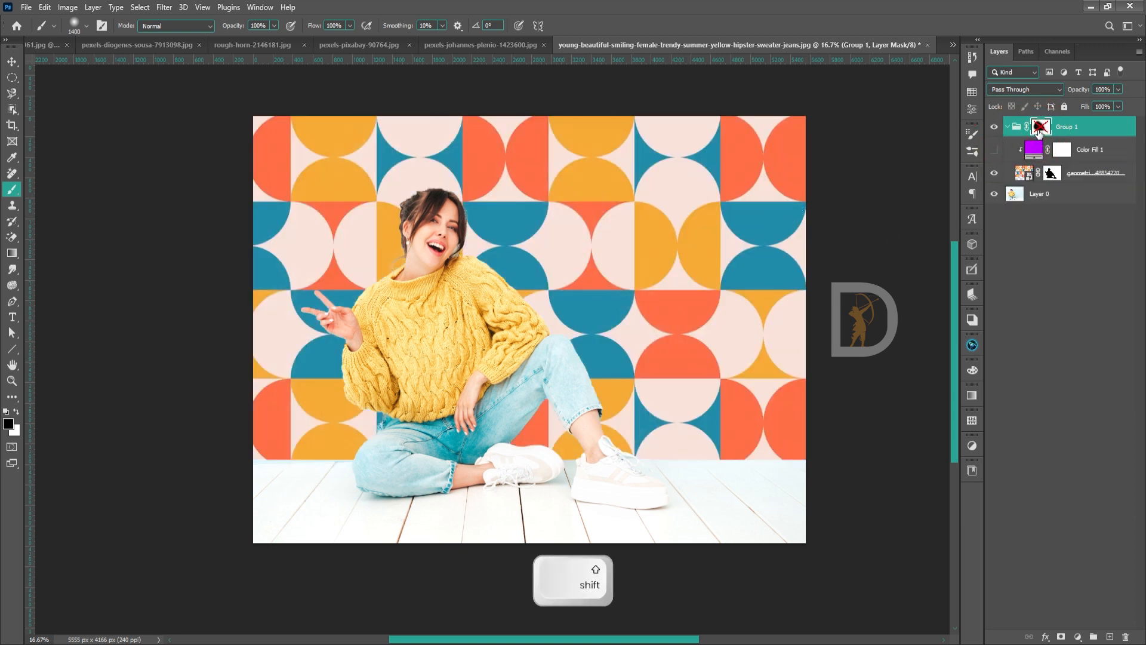
shift+click(1039, 131)
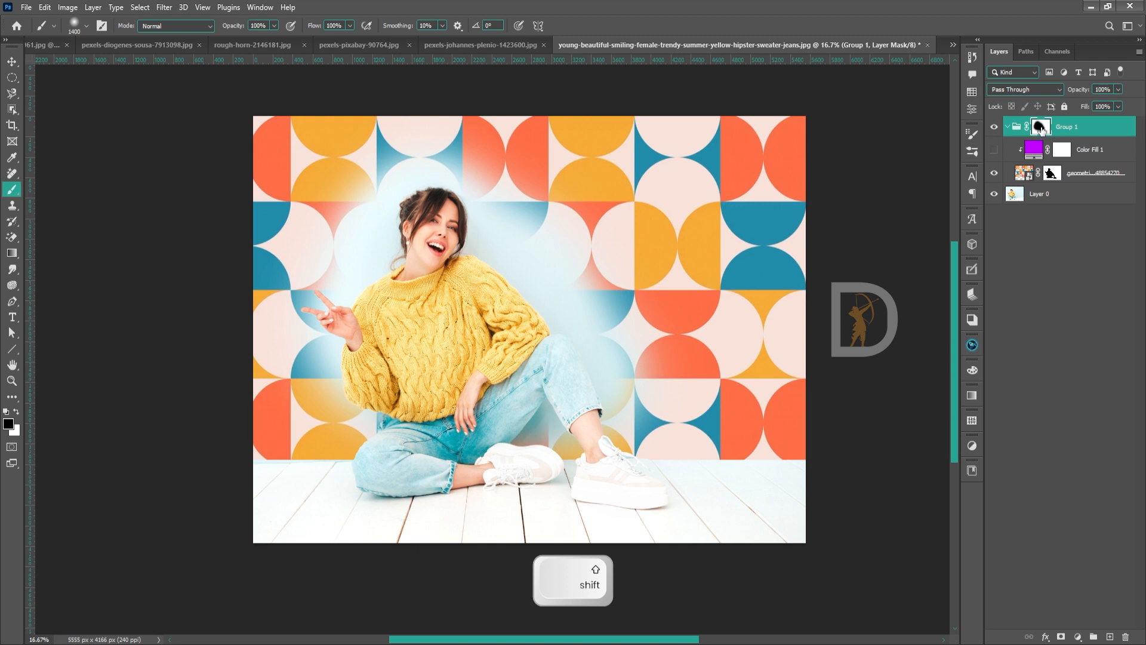
shift+click(1039, 129)
shift+click(1040, 129)
shift+click(1040, 129)
shift+click(1041, 129)
shift+click(1040, 129)
shift+click(1041, 129)
alt+click(1041, 130)
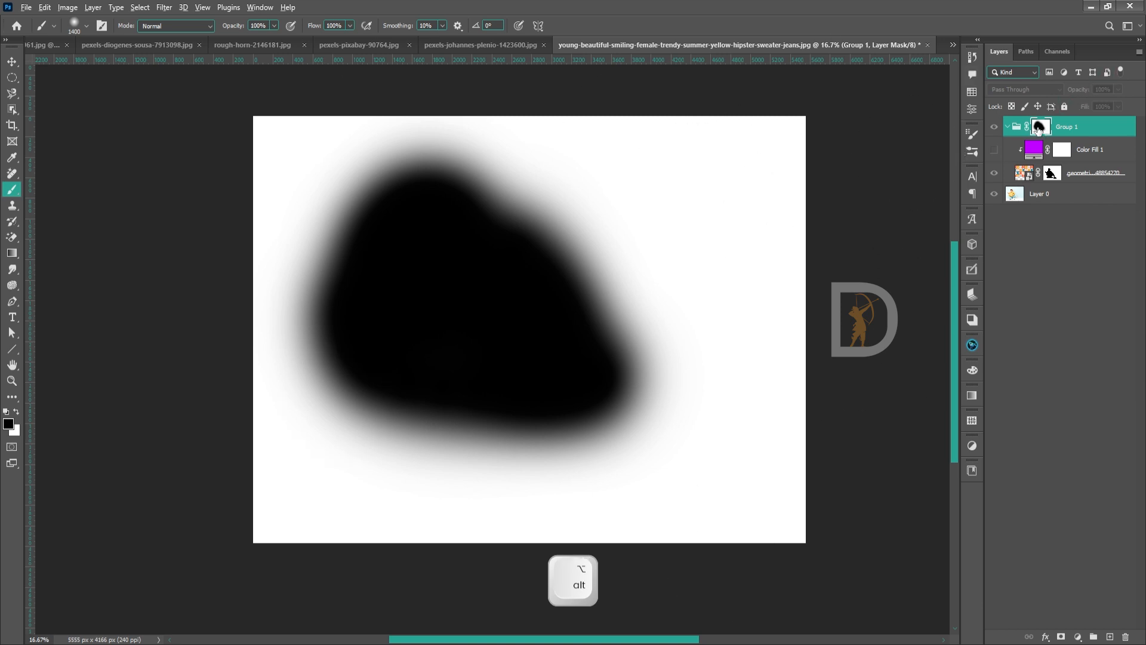
alt+click(1038, 127)
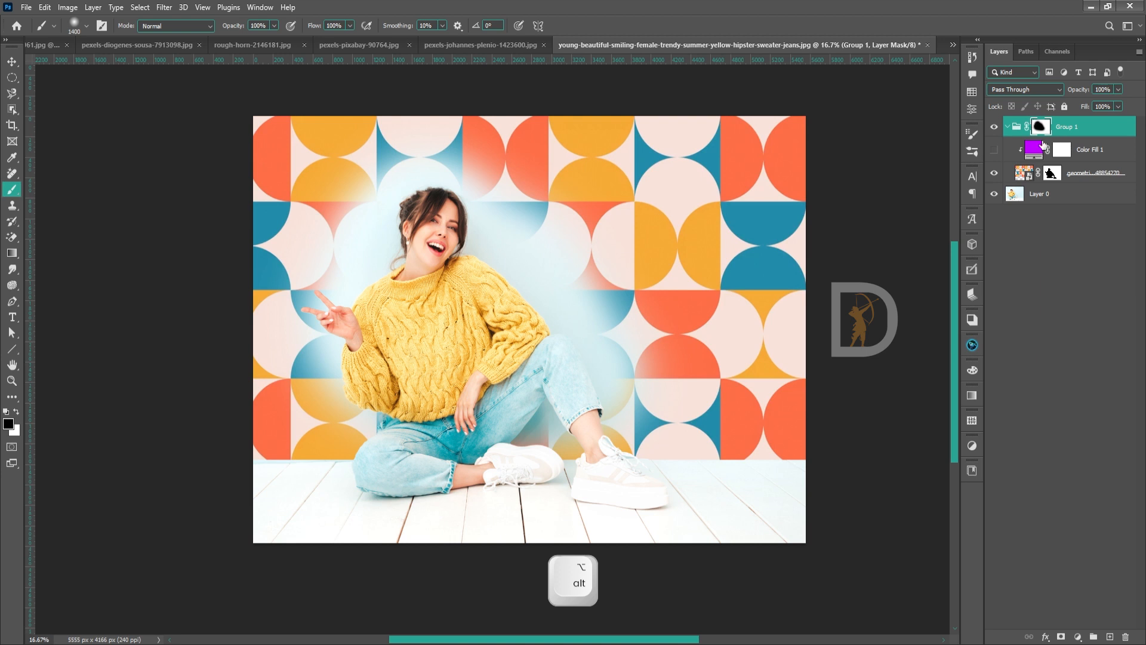
Delete the layer mask from Group 1 and switch to the Move tool.
right_click(1042, 142)
click(1048, 153)
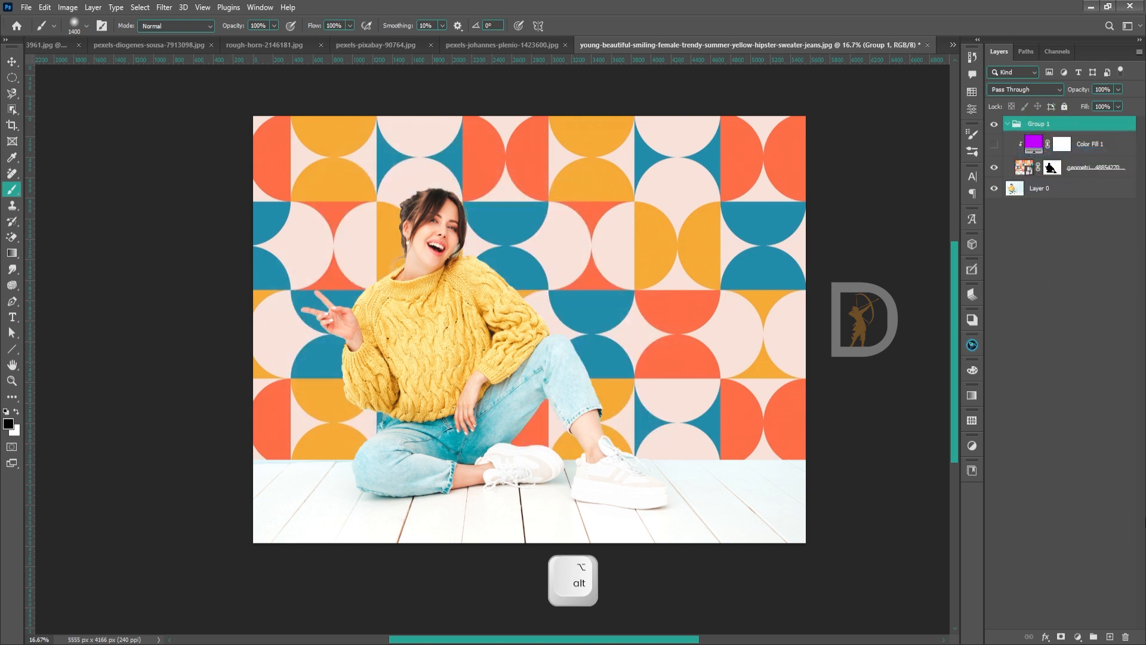
key(v)
drag(635, 460, 641, 471)
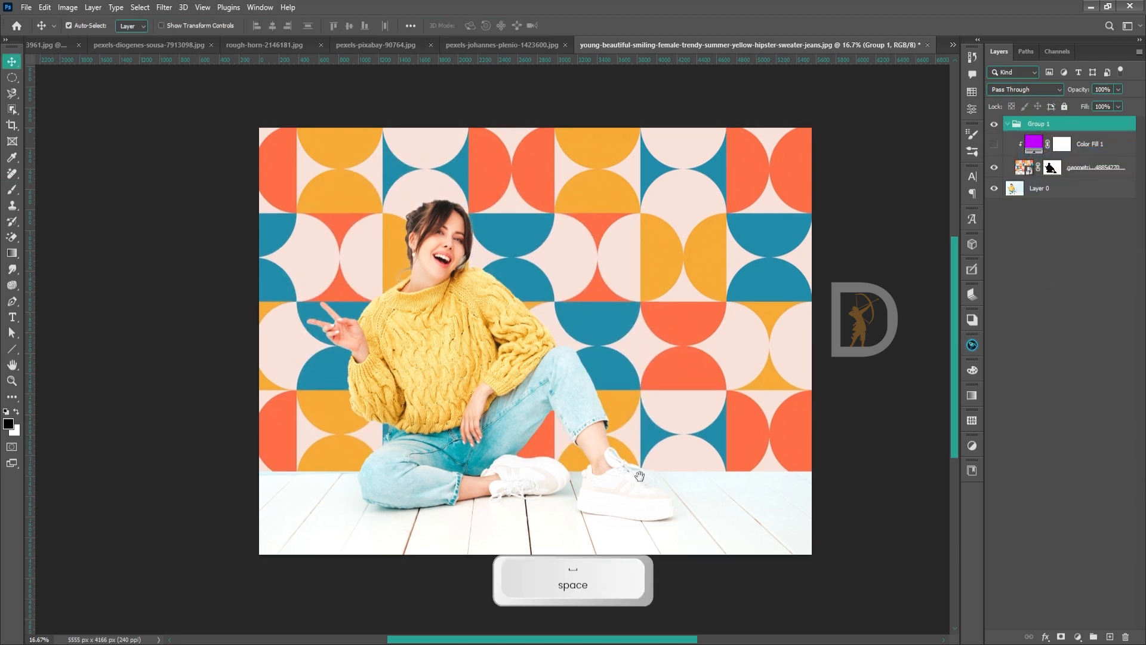